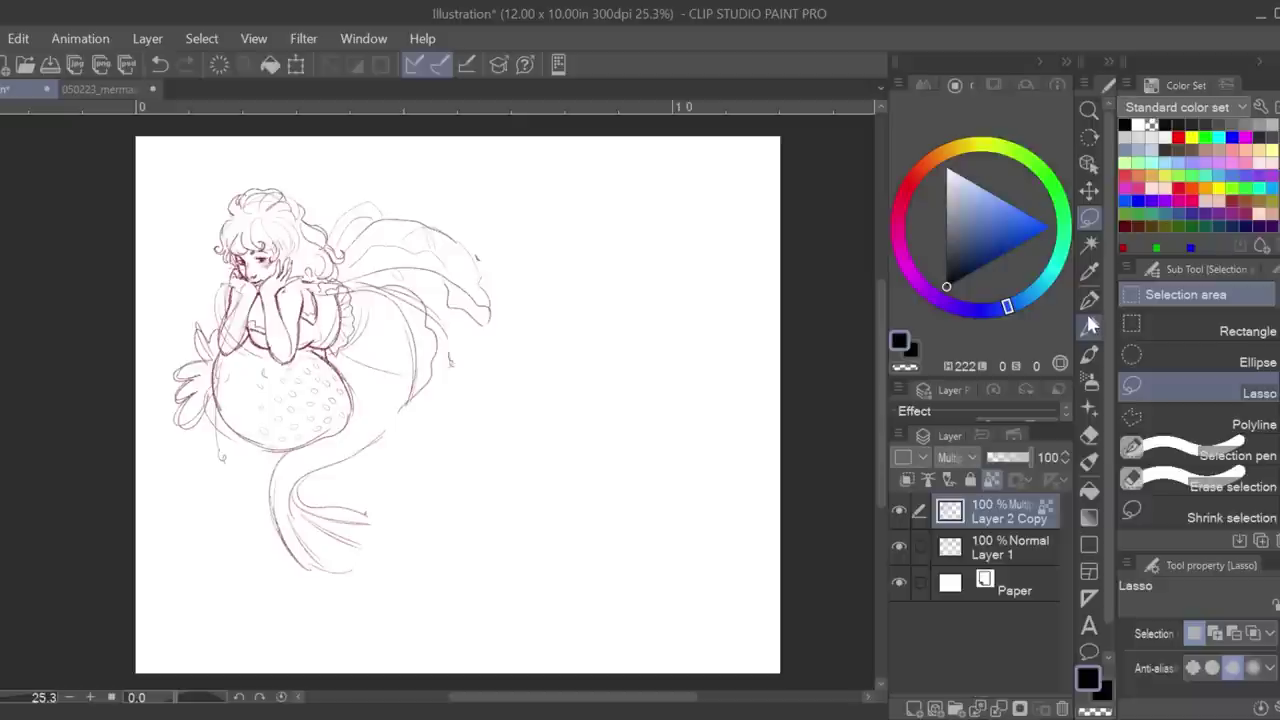
Lower the Layer 2 Copy sketch's opacity to 44% and add a new layer above it for Real pencil lines.
drag(1021, 466, 1005, 462)
click(2, 699)
drag(264, 288, 634, 555)
click(914, 709)
click(1089, 326)
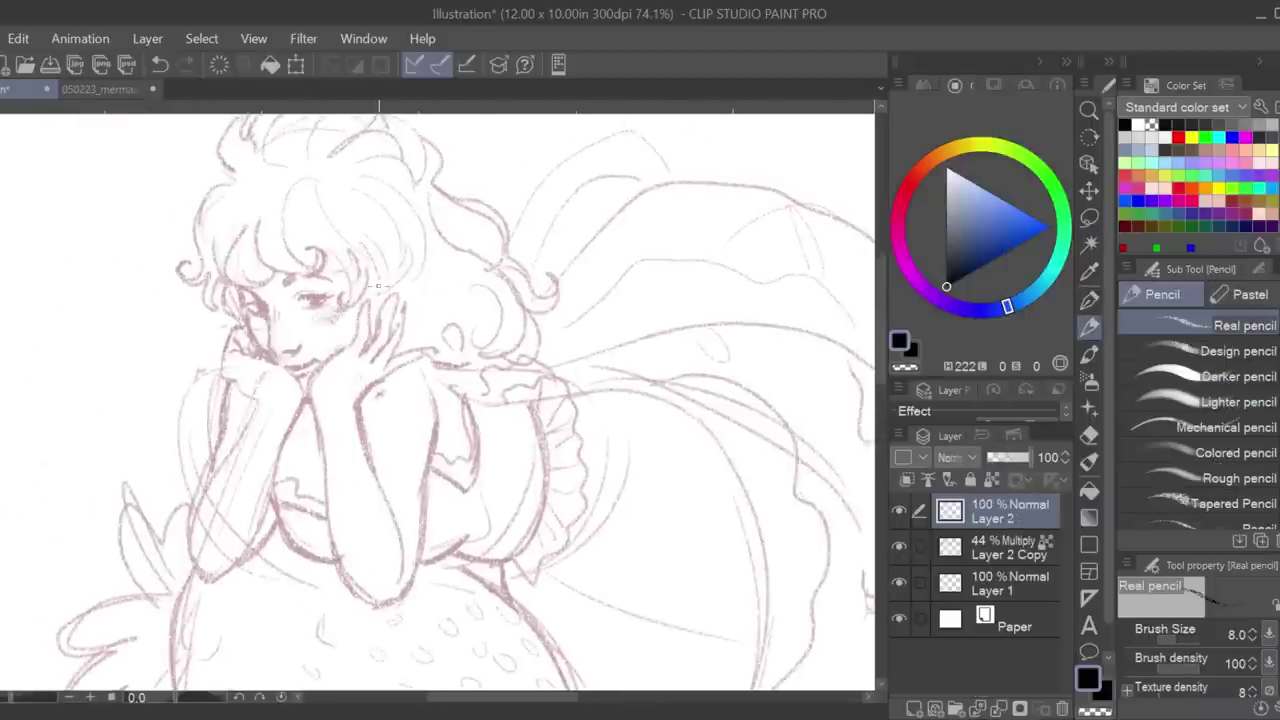
Try tracing the mermaid's eyes, brow, nose, mouth and cheek with the Real pencil at size 8.
scroll(260, 195, up, 3)
mouse_move(330, 341)
mouse_down()
mouse_move(283, 319)
mouse_move(350, 312)
mouse_up()
drag(257, 348, 264, 408)
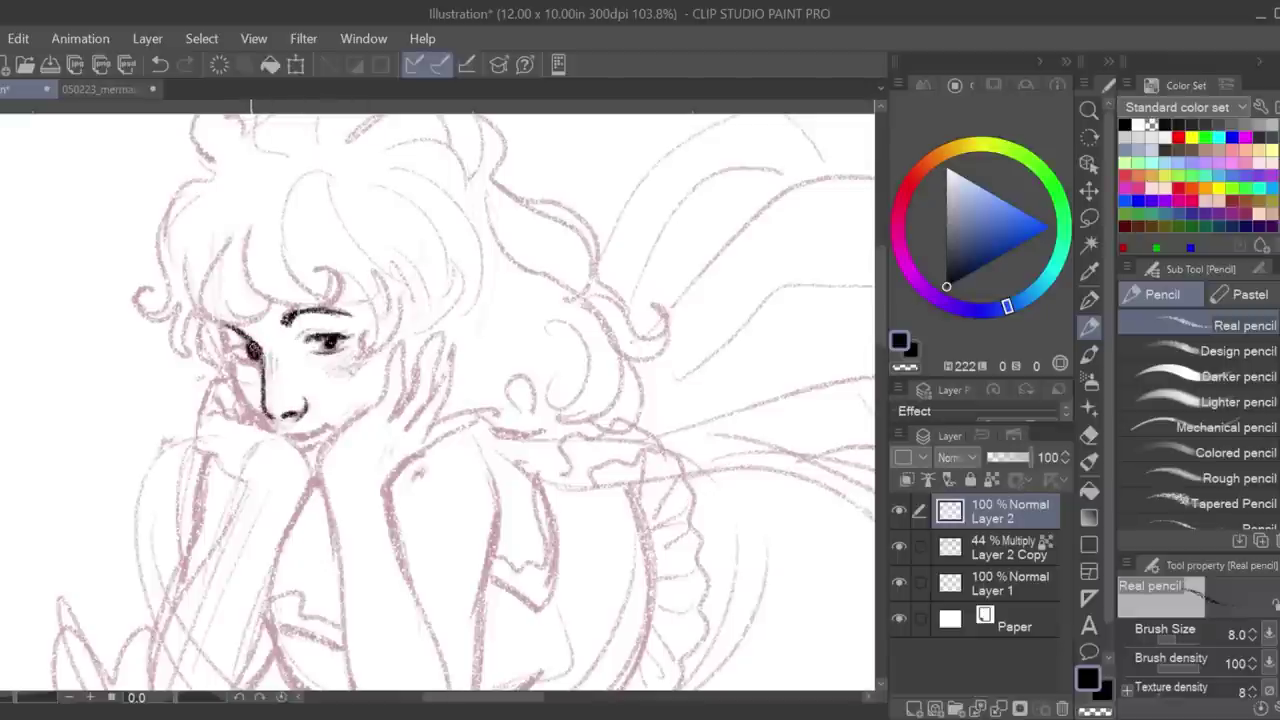
drag(230, 368, 278, 436)
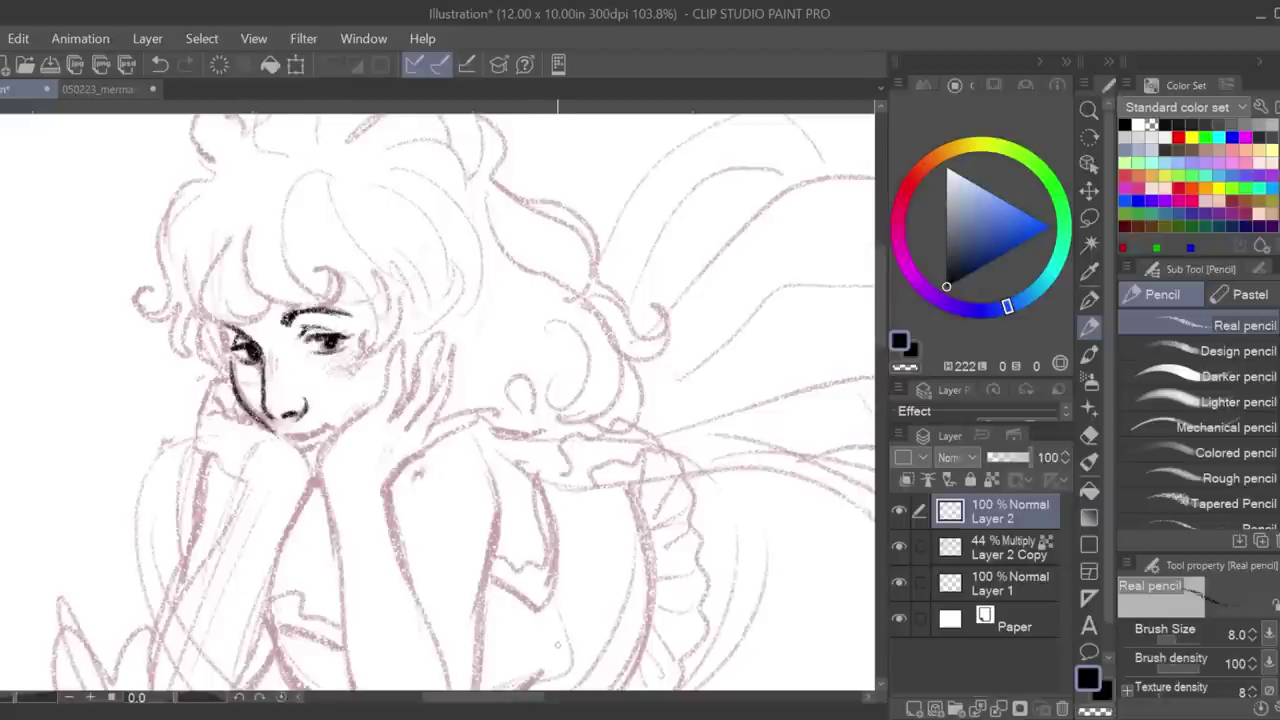
drag(201, 322, 248, 256)
drag(233, 306, 290, 302)
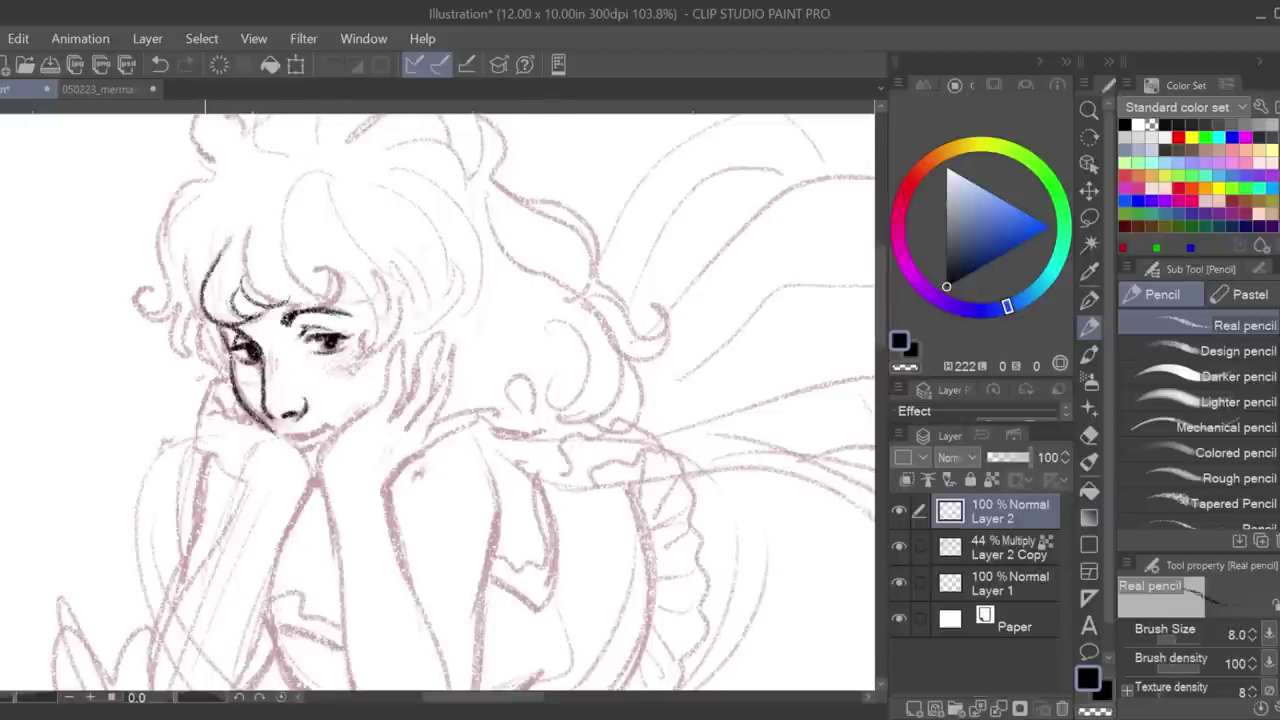
drag(277, 438, 300, 432)
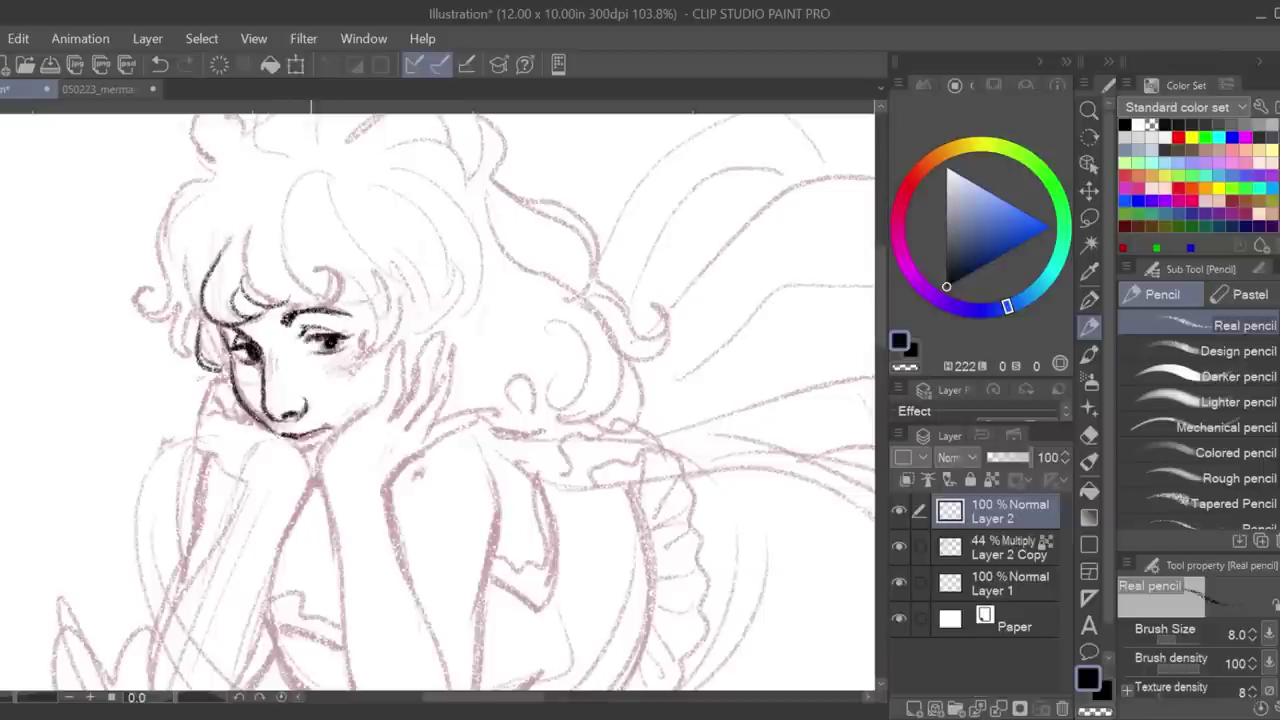
Try tracing the curls beside the face with the size 8 pencil, and undo those strokes.
scroll(825, 343, up, 2)
drag(342, 362, 322, 347)
drag(150, 258, 200, 380)
drag(135, 356, 186, 384)
drag(172, 364, 196, 416)
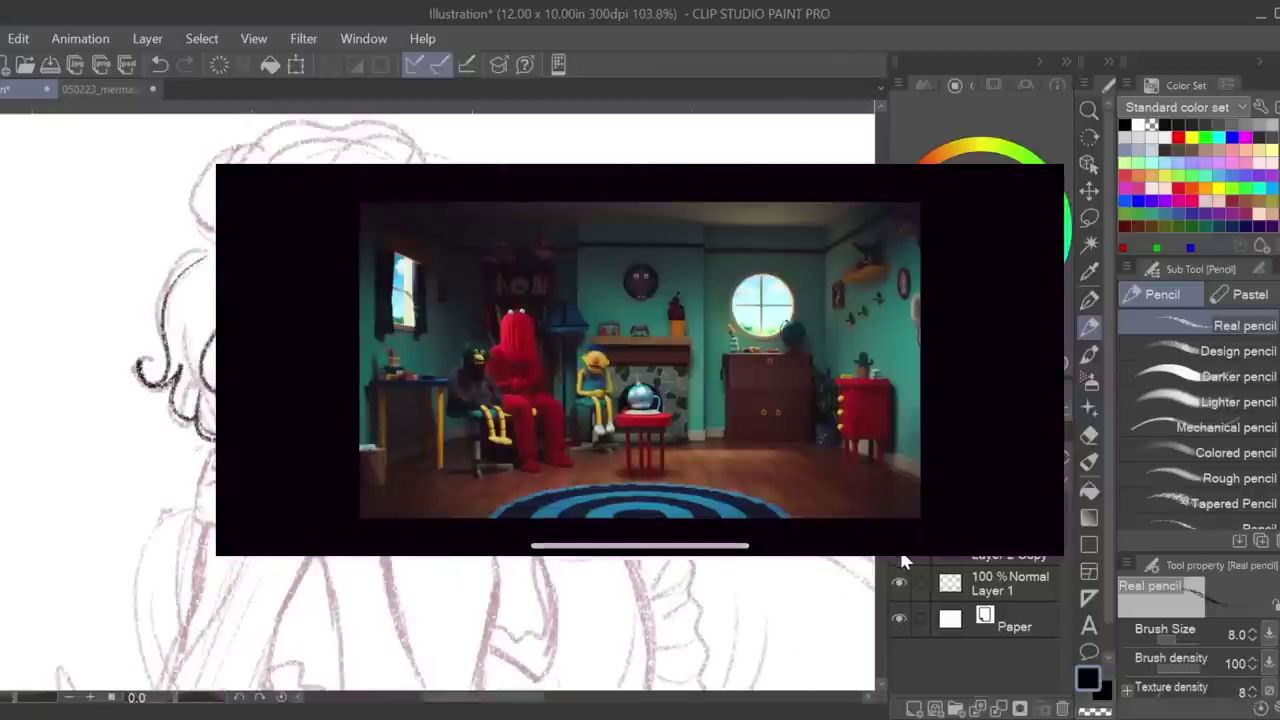
key(ctrl+z)
key(ctrl+z)
key(ctrl+z)
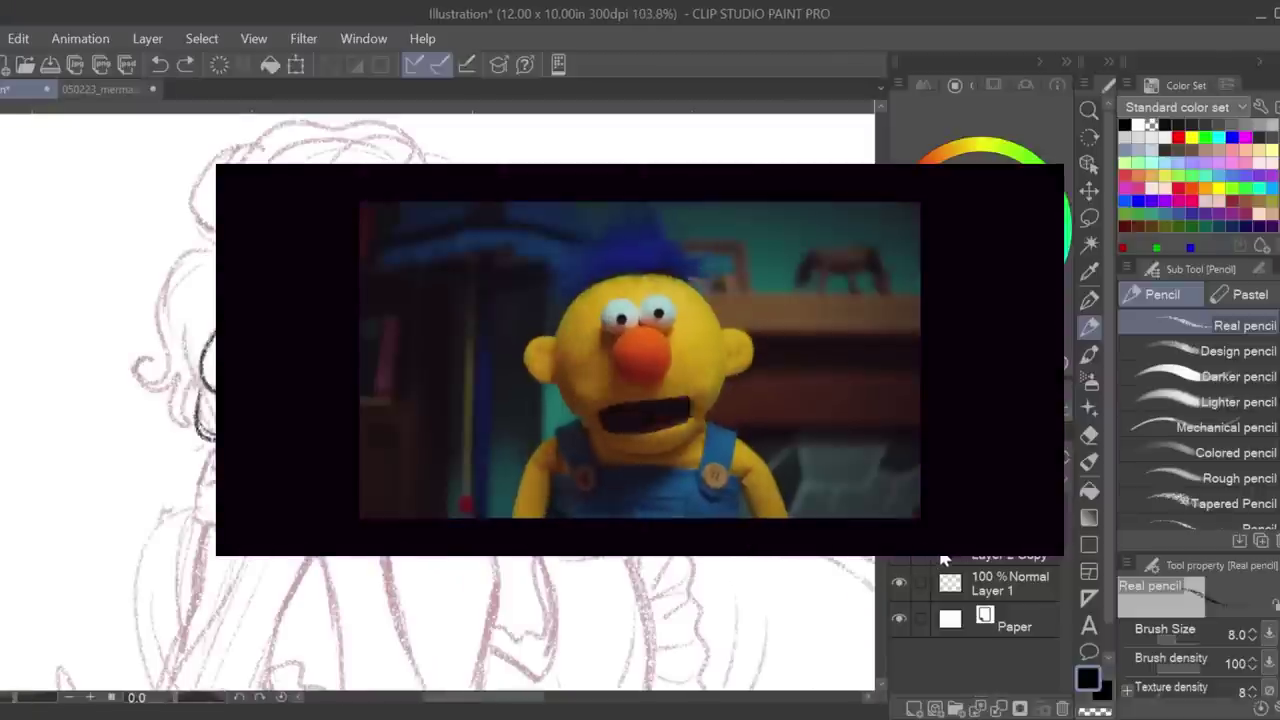
Set the Real pencil's brush size to 4 and clear the remaining thick face lines from the line layer.
click(1164, 637)
key(ctrl+z)
key(ctrl+z)
key(ctrl+z)
key(ctrl+z)
key(ctrl+z)
key(ctrl+z)
key(ctrl+z)
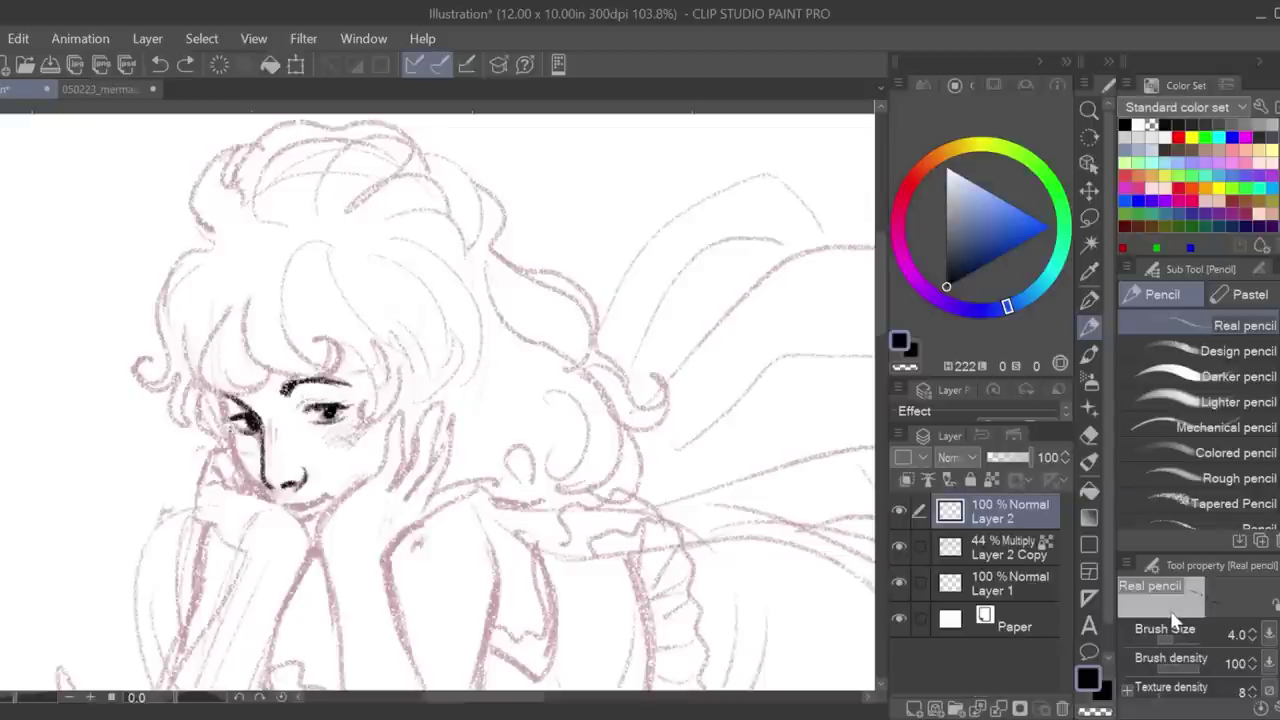
key(e)
drag(357, 400, 279, 465)
click(1089, 327)
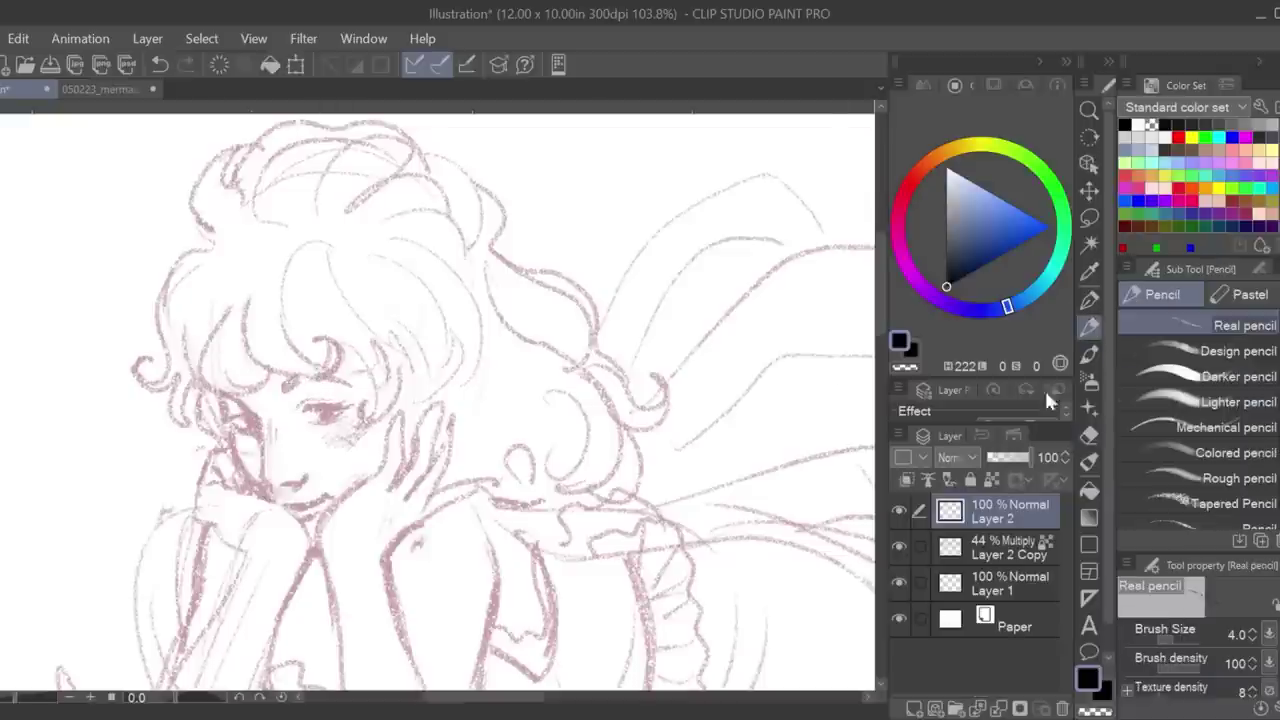
Fade the Layer 2 Copy sketch to 15% opacity and erase the rough eye and cheek lines on Layer 2.
click(18, 697)
drag(257, 409, 315, 404)
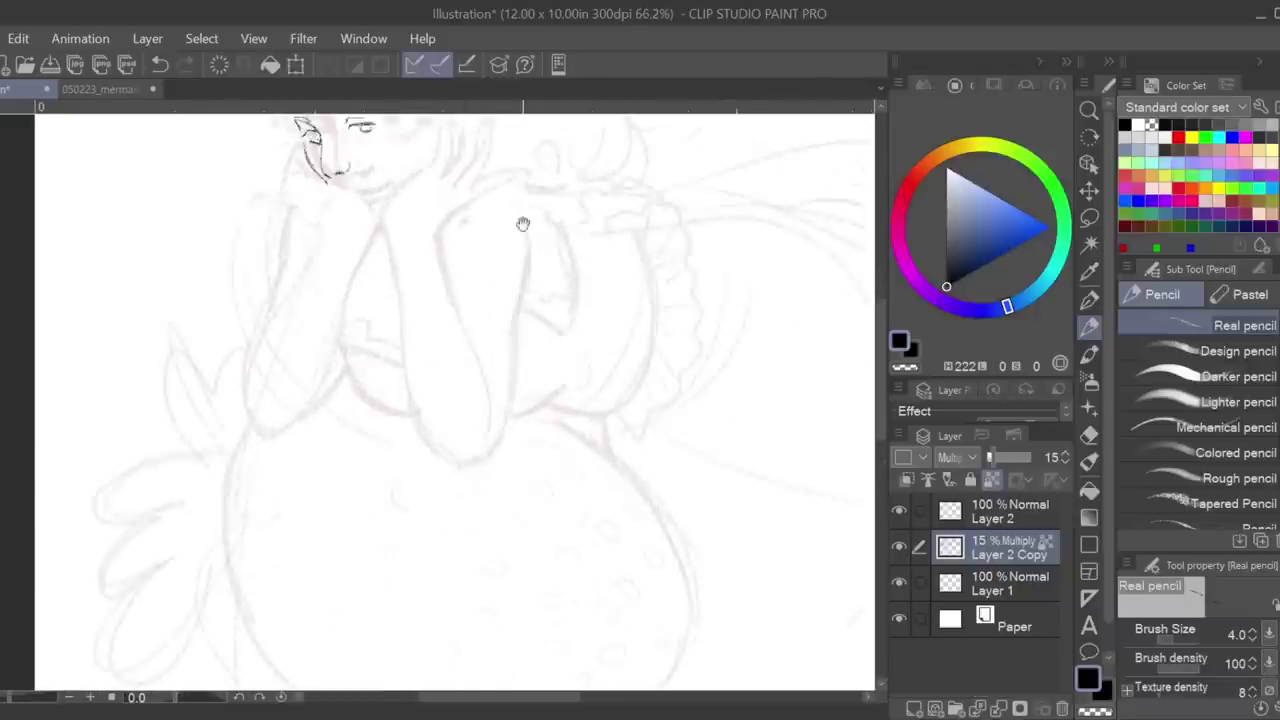
key(e)
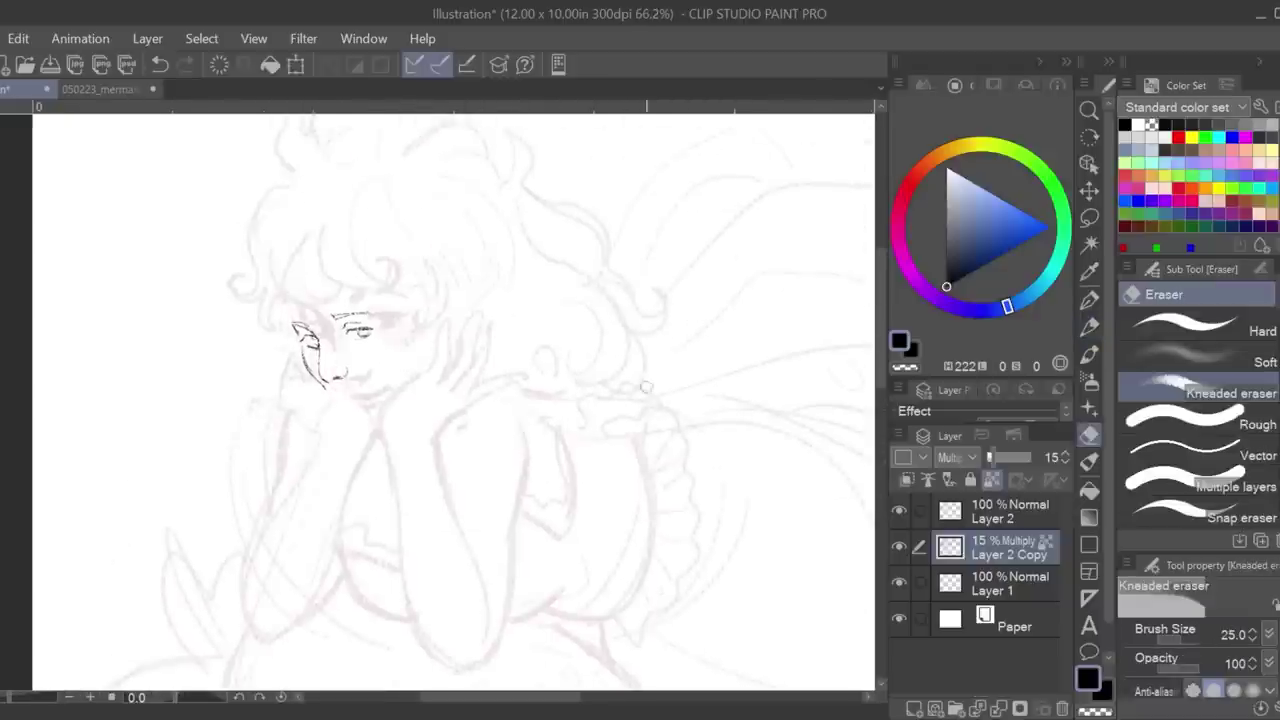
click(996, 511)
drag(300, 328, 325, 385)
drag(370, 332, 351, 318)
Trace the mermaid's eyes, brow, nose and mouth on Layer 2 with the size 4 Real pencil.
click(22, 697)
click(1089, 327)
drag(359, 402, 411, 462)
mouse_move(406, 388)
mouse_down()
mouse_move(425, 402)
mouse_move(466, 355)
mouse_up()
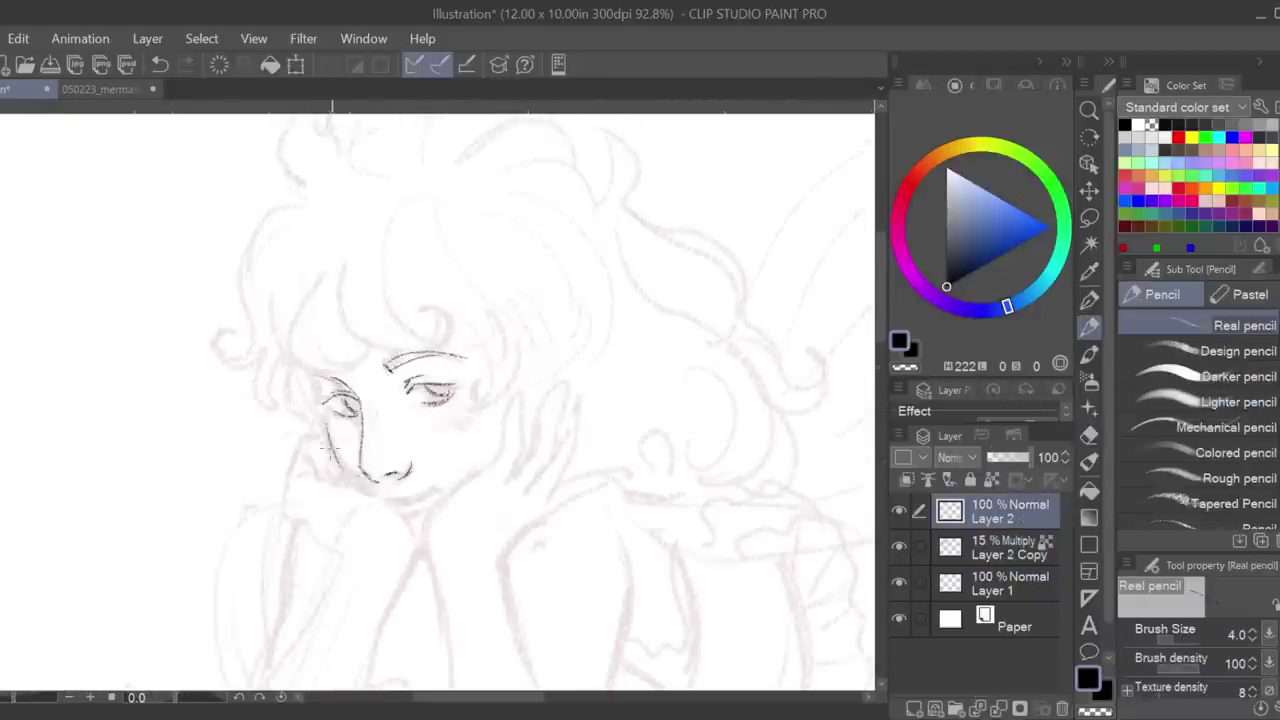
drag(386, 497, 423, 497)
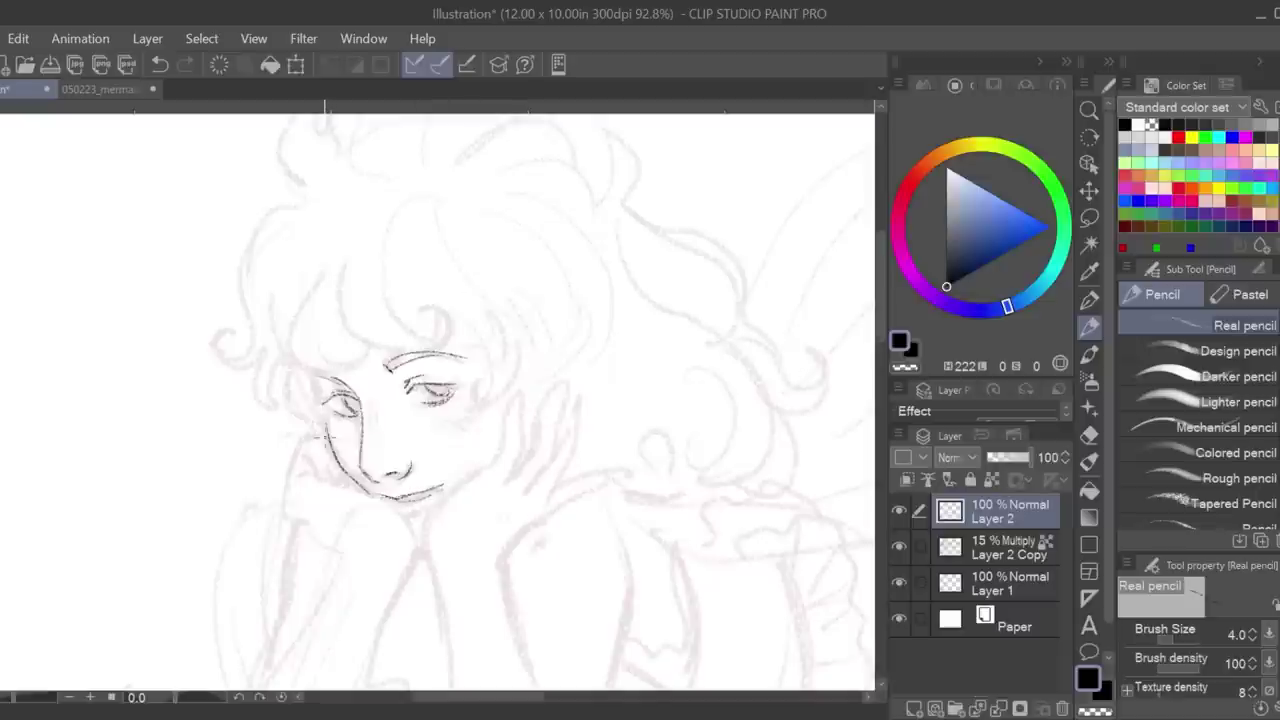
Darken both irises and eyelids, and strengthen the face's outer edge with light hatching beside the nose.
mouse_move(14, 697)
mouse_down()
mouse_move(3, 697)
mouse_move(18, 697)
mouse_up()
drag(414, 386, 466, 384)
drag(455, 382, 437, 390)
drag(325, 405, 300, 412)
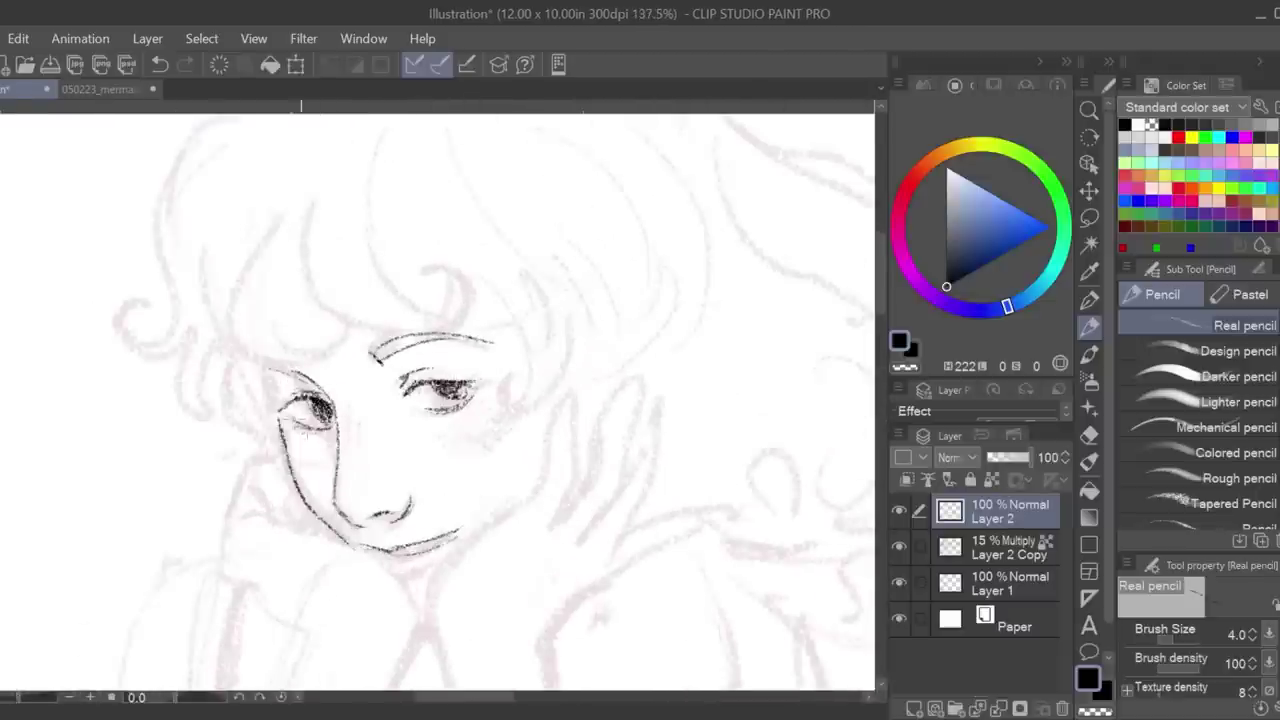
mouse_move(262, 368)
mouse_down()
mouse_move(282, 438)
mouse_move(352, 488)
mouse_up()
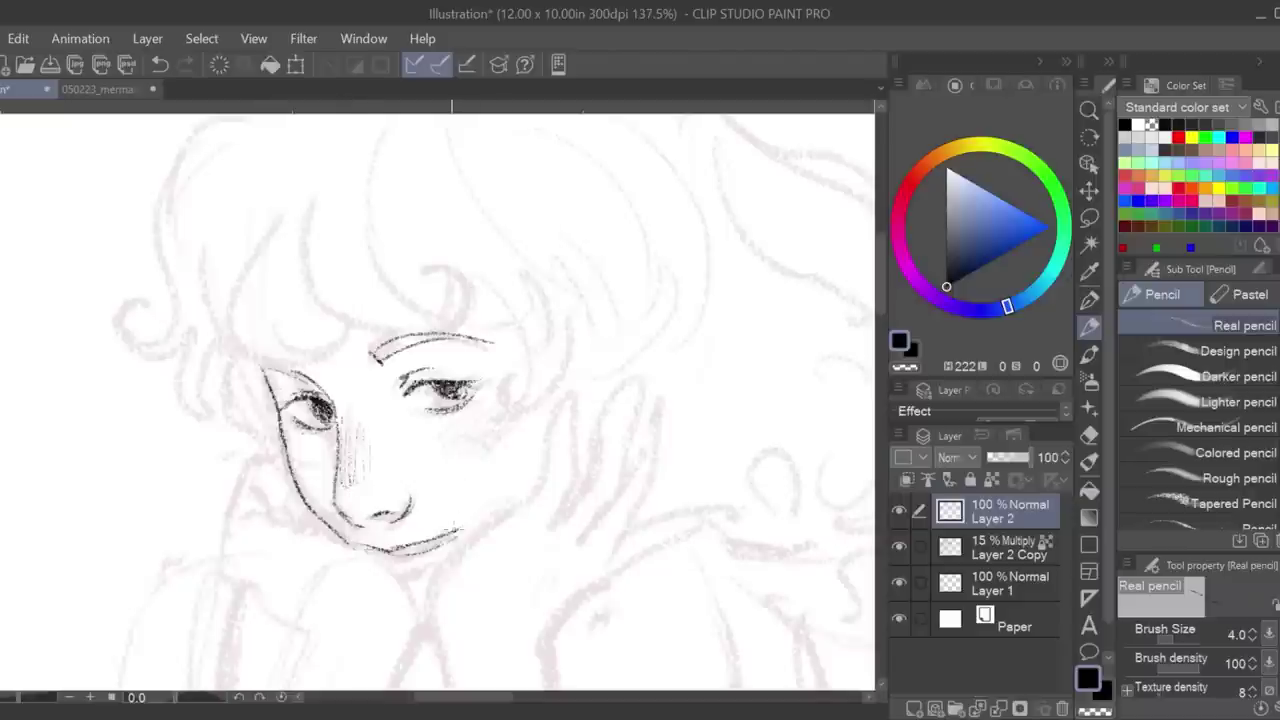
Draw the folded hand supporting the chin and darken the lips.
scroll(320, 410, down, 5)
scroll(320, 410, up, 7)
drag(325, 402, 308, 425)
drag(18, 699, 14, 700)
drag(427, 530, 409, 531)
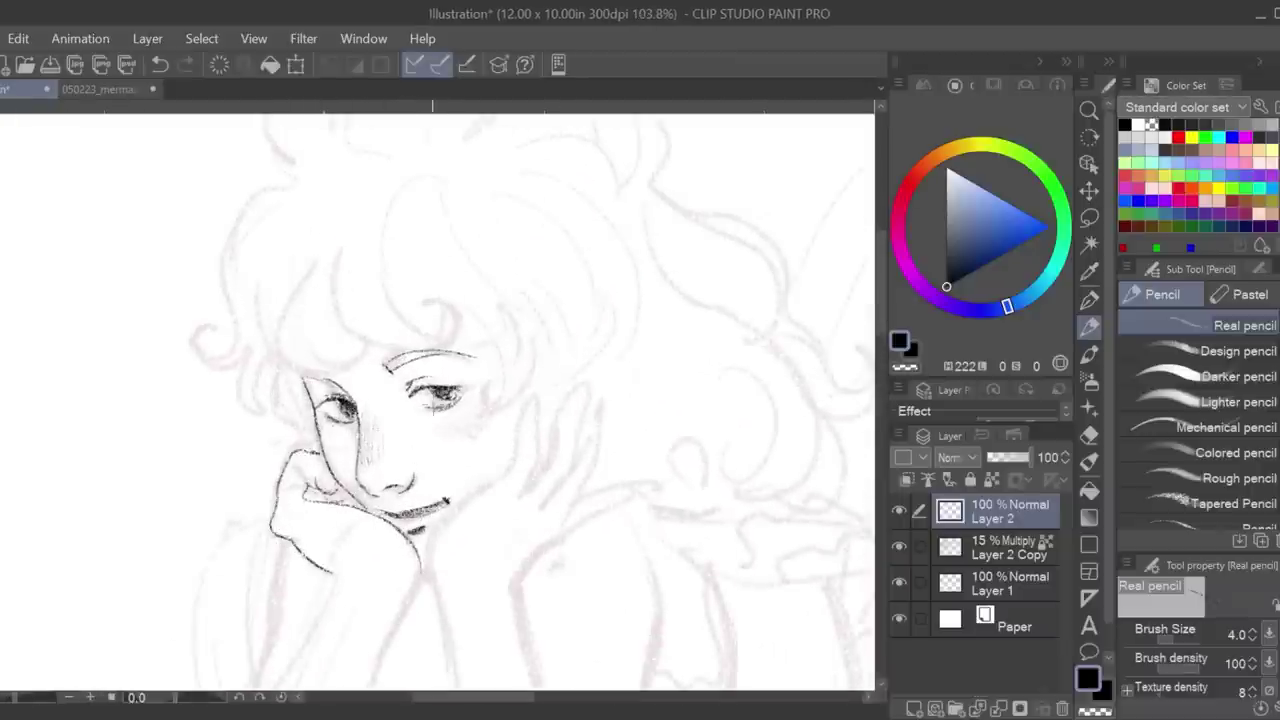
Outline the forearm below the folded hand down to the elbow and back up to the chin.
scroll(434, 400, down, 5)
mouse_move(334, 230)
mouse_down()
mouse_move(219, 495)
mouse_move(216, 470)
mouse_move(270, 545)
mouse_up()
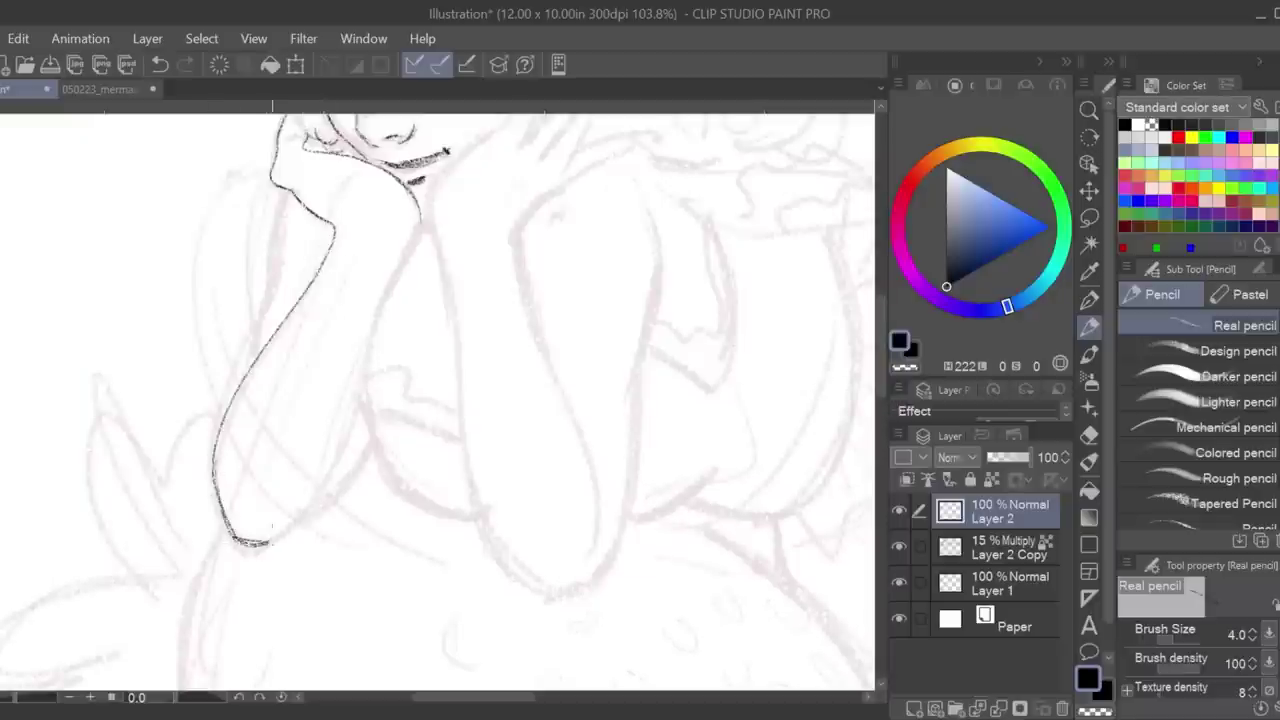
drag(352, 405, 420, 214)
click(1089, 435)
drag(14, 699, 14, 700)
Draw the curly fringe and side locks framing the face with the Real pencil.
click(1090, 328)
scroll(150, 614, up, 2)
drag(313, 416, 290, 545)
drag(4, 700, 14, 700)
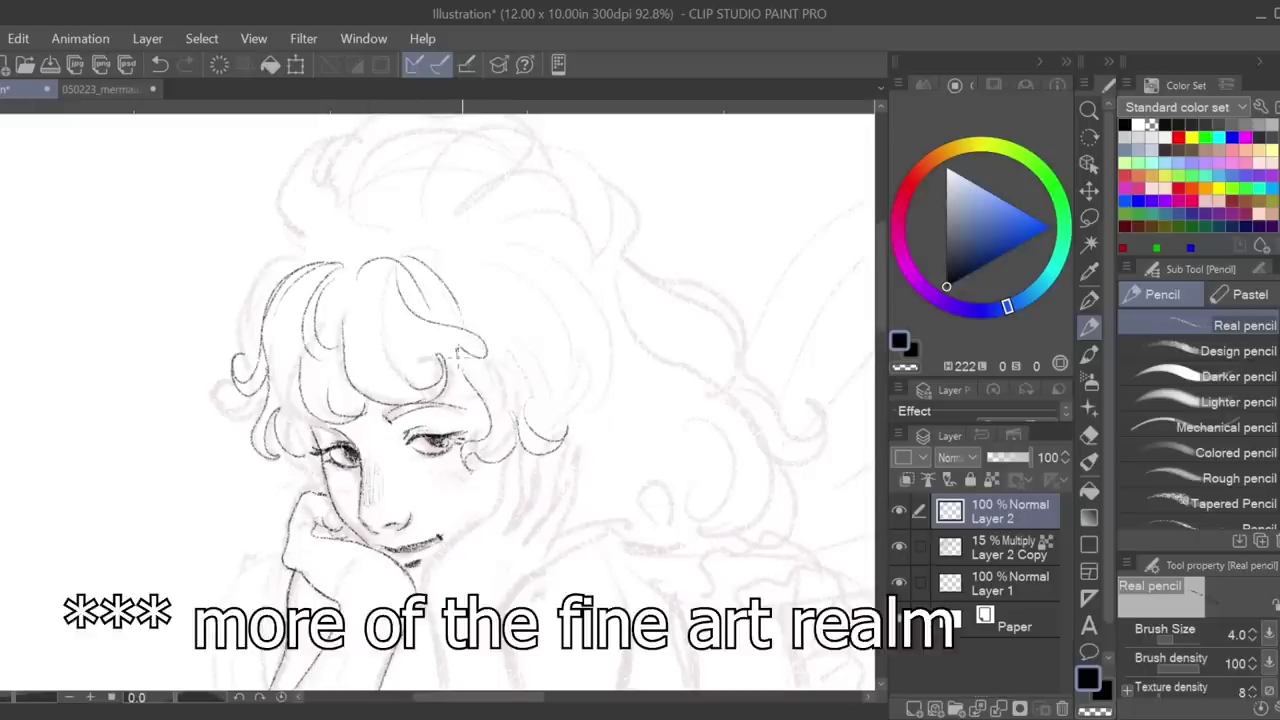
Undo the last two strokes, redraw the temple curls, and outline the open hand against the cheek.
click(170, 65)
click(170, 65)
drag(425, 392, 409, 309)
drag(411, 306, 431, 373)
drag(432, 272, 468, 348)
drag(497, 301, 503, 390)
drag(12, 697, 10, 699)
drag(667, 458, 611, 381)
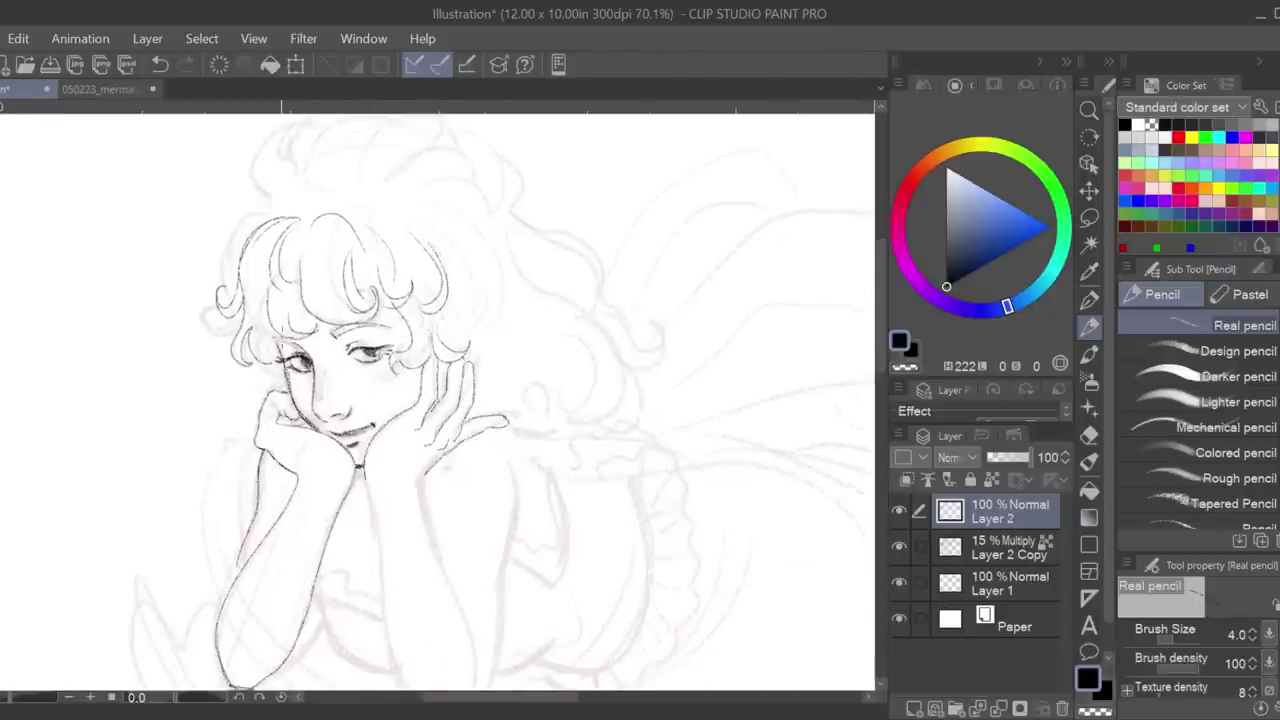
Outline the second arm down to the elbow, along with the puffed sleeve and bodice.
scroll(420, 397, up, 2)
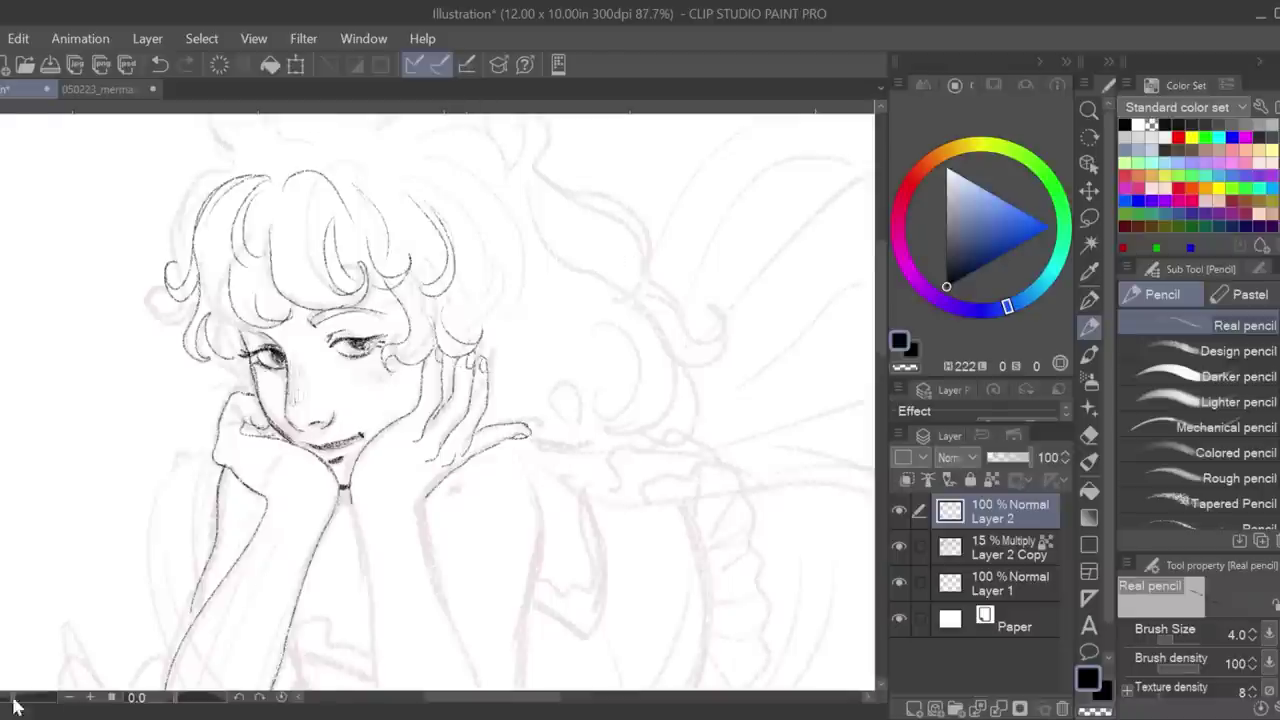
drag(14, 699, 17, 699)
drag(880, 324, 880, 376)
drag(425, 210, 513, 502)
drag(331, 176, 451, 573)
mouse_move(452, 577)
mouse_down()
mouse_move(495, 577)
mouse_move(581, 278)
mouse_up()
Draw the bun on top of the head and the long curly hair falling behind the shoulder.
drag(15, 698, 11, 698)
drag(880, 463, 880, 384)
drag(294, 251, 208, 280)
mouse_move(290, 254)
mouse_down()
mouse_move(209, 282)
mouse_move(288, 182)
mouse_up()
mouse_move(302, 248)
mouse_down()
mouse_move(304, 181)
mouse_move(428, 224)
mouse_up()
mouse_move(304, 186)
mouse_down()
mouse_move(460, 228)
mouse_move(555, 395)
mouse_up()
mouse_move(480, 228)
mouse_down()
mouse_move(562, 338)
mouse_move(620, 482)
mouse_up()
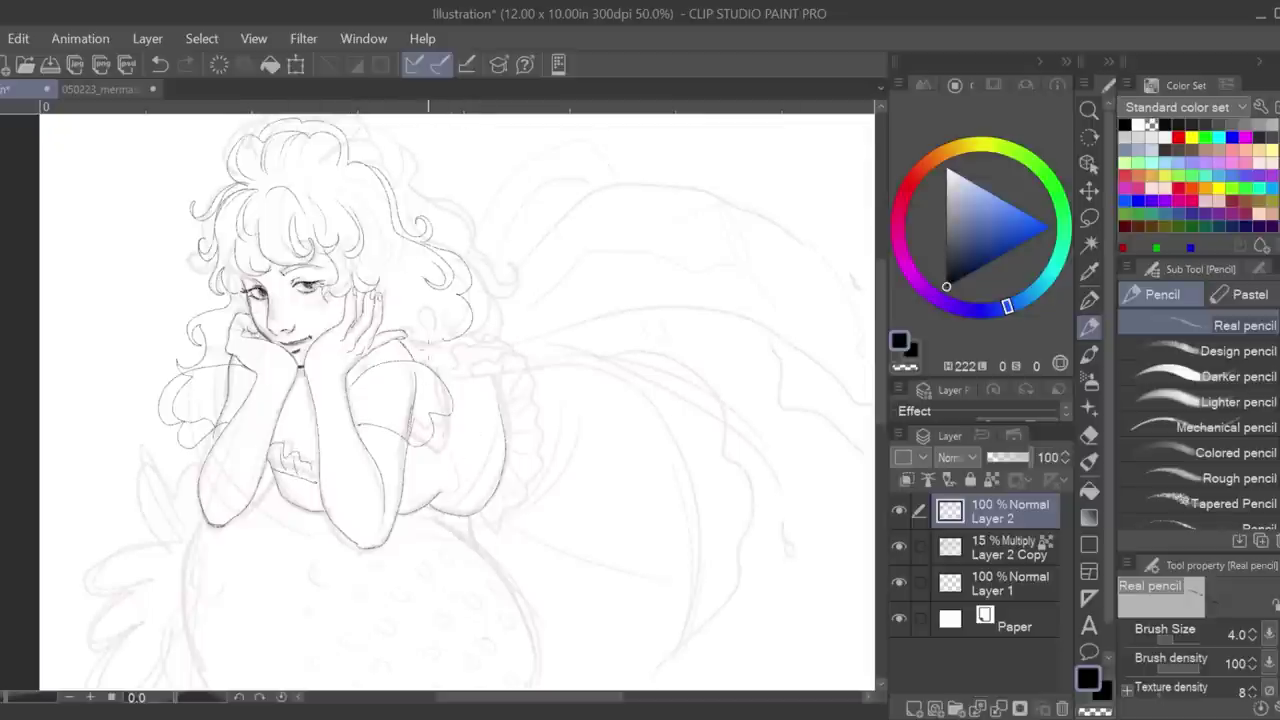
Check the other open mermaid drawing, and outline the long flowing ribbons streaming behind her back.
click(117, 92)
click(24, 90)
drag(444, 376, 846, 441)
drag(560, 697, 594, 697)
key(ctrl+z)
drag(282, 366, 651, 407)
drag(562, 326, 575, 409)
drag(578, 409, 658, 479)
mouse_move(651, 407)
mouse_down()
mouse_move(658, 478)
mouse_move(314, 264)
mouse_up()
drag(324, 314, 579, 285)
drag(302, 245, 460, 201)
Add small folds to the flowing ribbons and draw the ruffled edge of the bodice.
drag(500, 339, 513, 368)
drag(519, 332, 532, 370)
mouse_move(14, 697)
mouse_down()
mouse_move(3, 697)
mouse_move(16, 697)
mouse_up()
mouse_move(290, 558)
mouse_down()
mouse_move(343, 569)
mouse_move(443, 440)
mouse_up()
drag(18, 697, 8, 690)
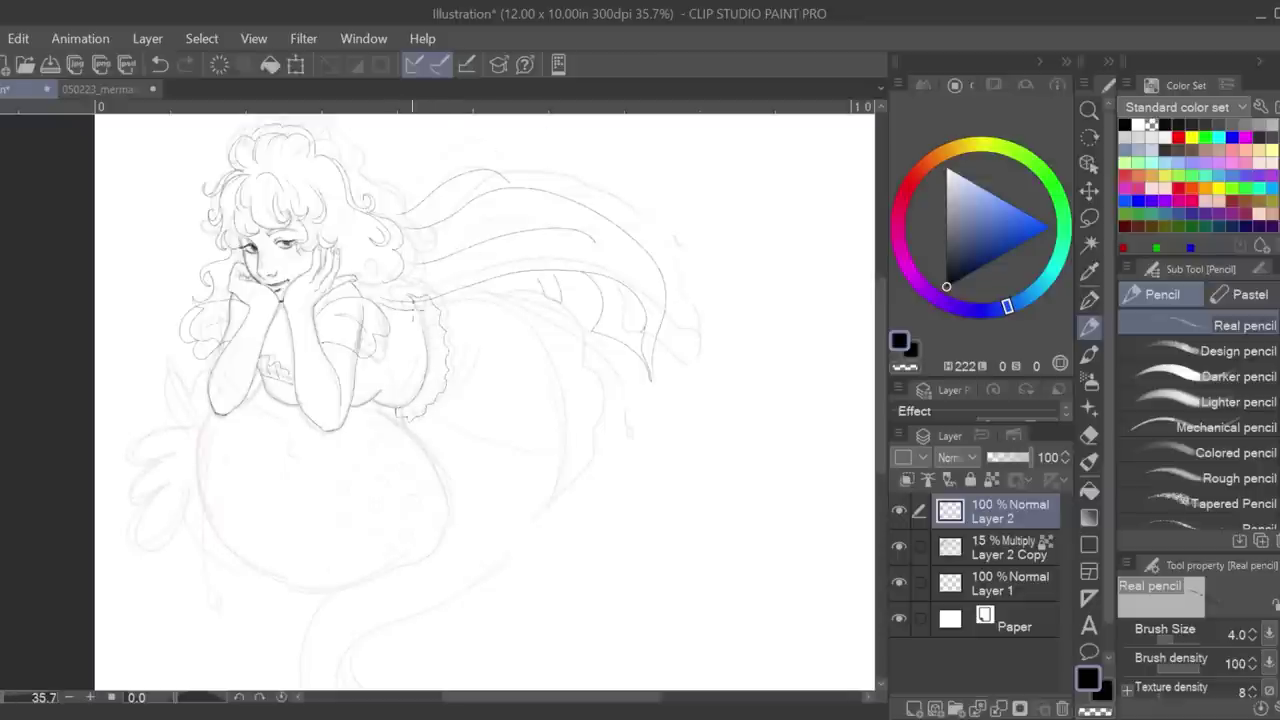
Draw the mermaid's curving tail and outline the large round shape beneath her elbows.
scroll(507, 304, down, 3)
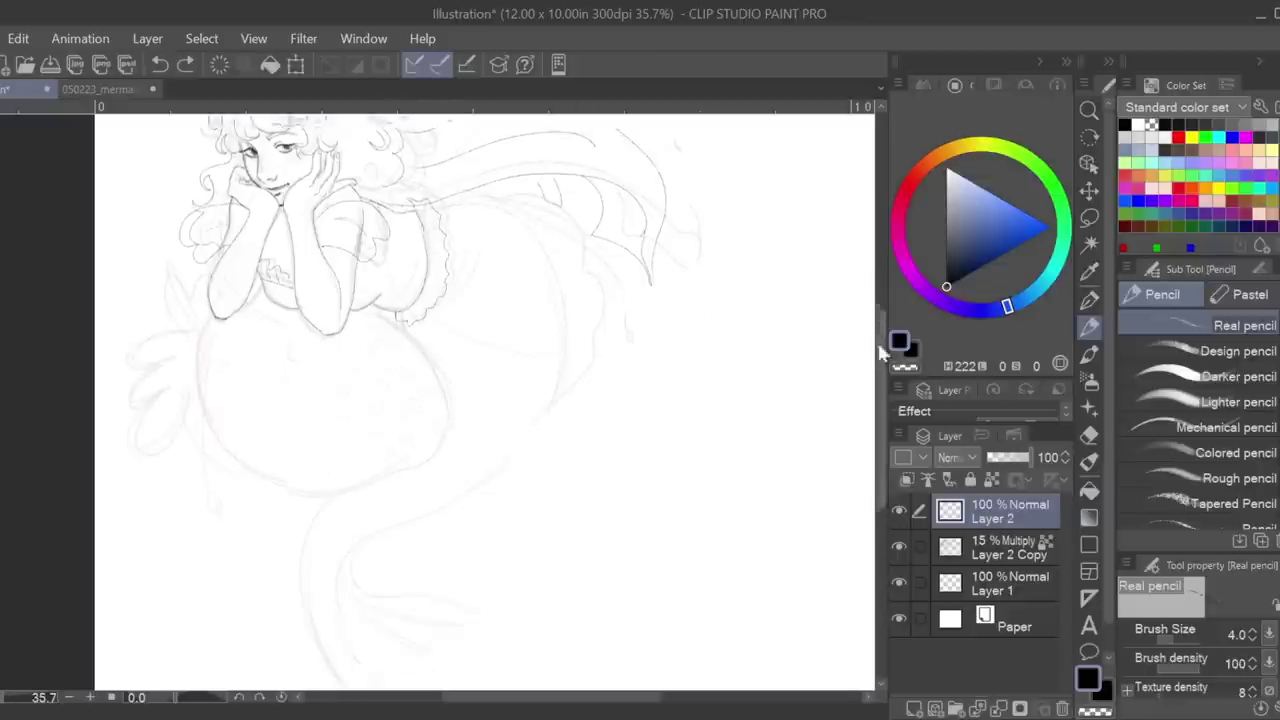
drag(464, 194, 392, 574)
drag(4, 699, 10, 697)
drag(172, 290, 242, 470)
mouse_move(276, 482)
mouse_down()
mouse_move(448, 432)
mouse_move(374, 288)
mouse_move(451, 384)
mouse_up()
click(161, 65)
drag(248, 473, 442, 398)
Draw the scalloped frill beside the round shape and the lobed fin at the tail's end.
mouse_move(123, 330)
mouse_down()
mouse_move(160, 440)
mouse_move(170, 245)
mouse_up()
scroll(140, 280, down, 3)
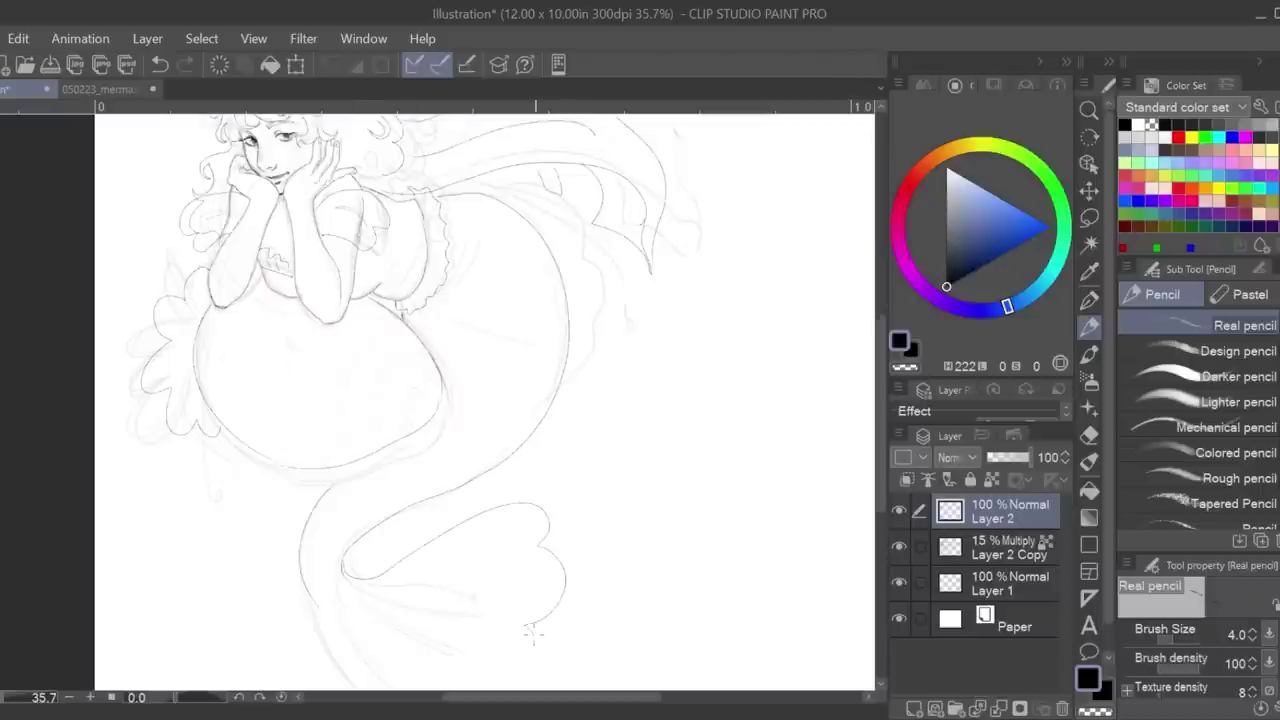
drag(530, 628, 505, 670)
drag(318, 607, 480, 672)
Hide the Layer 2 Copy sketch and rotate the line art slightly clockwise.
scroll(419, 403, down, 6)
scroll(419, 403, up, 3)
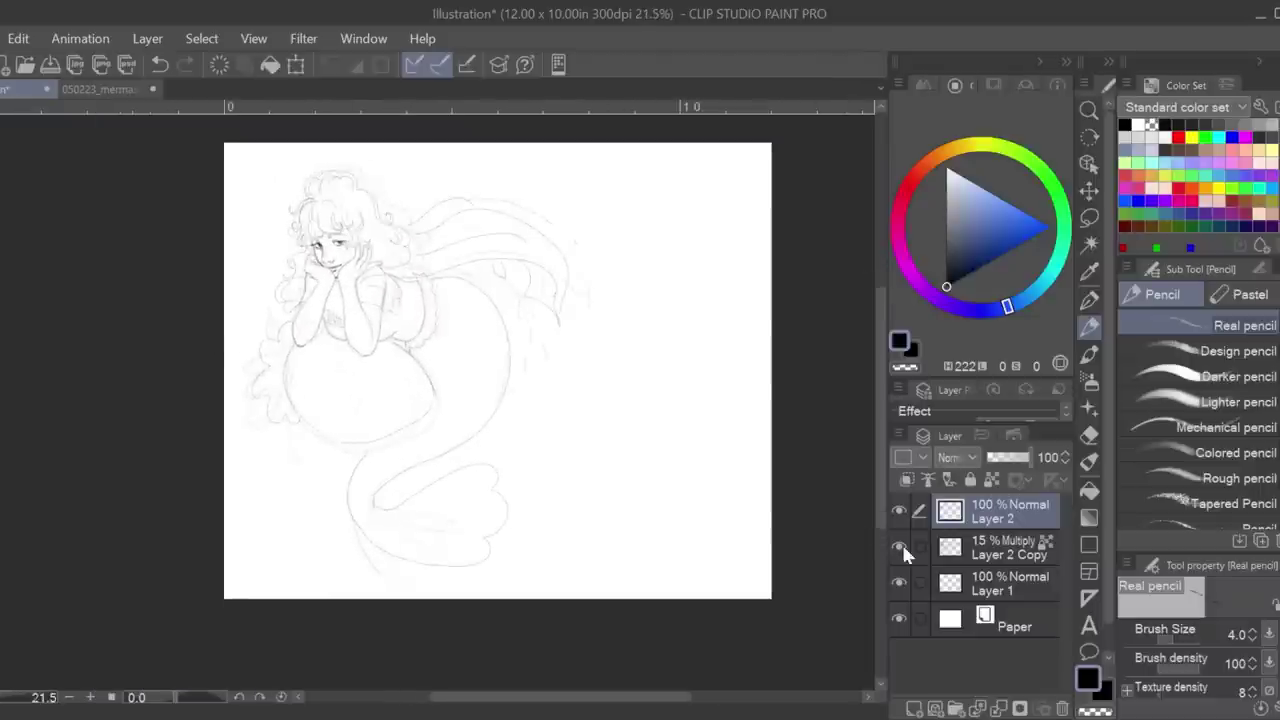
click(900, 547)
click(296, 65)
drag(585, 178, 592, 185)
click(362, 605)
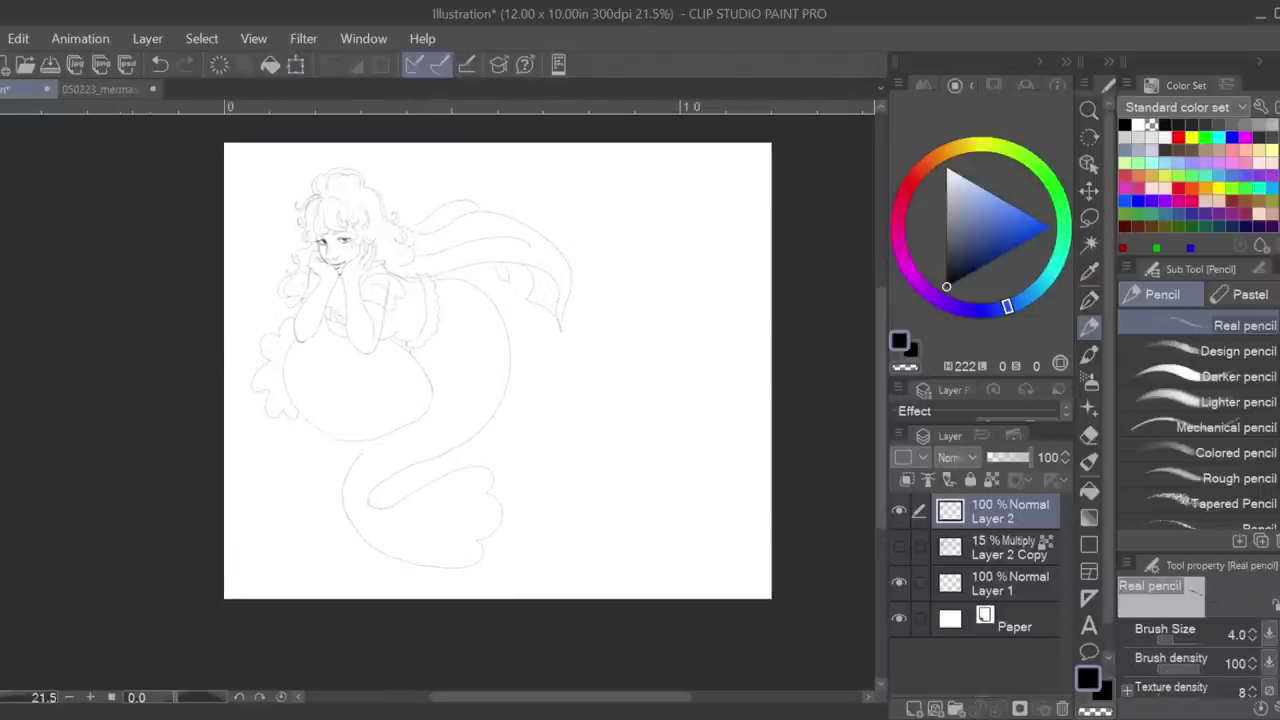
Strengthen the fringe curls, side lock, eyes and chin lines using the Real pencil at size 5.
scroll(328, 214, up, 9)
drag(360, 305, 422, 291)
key(ctrl+z)
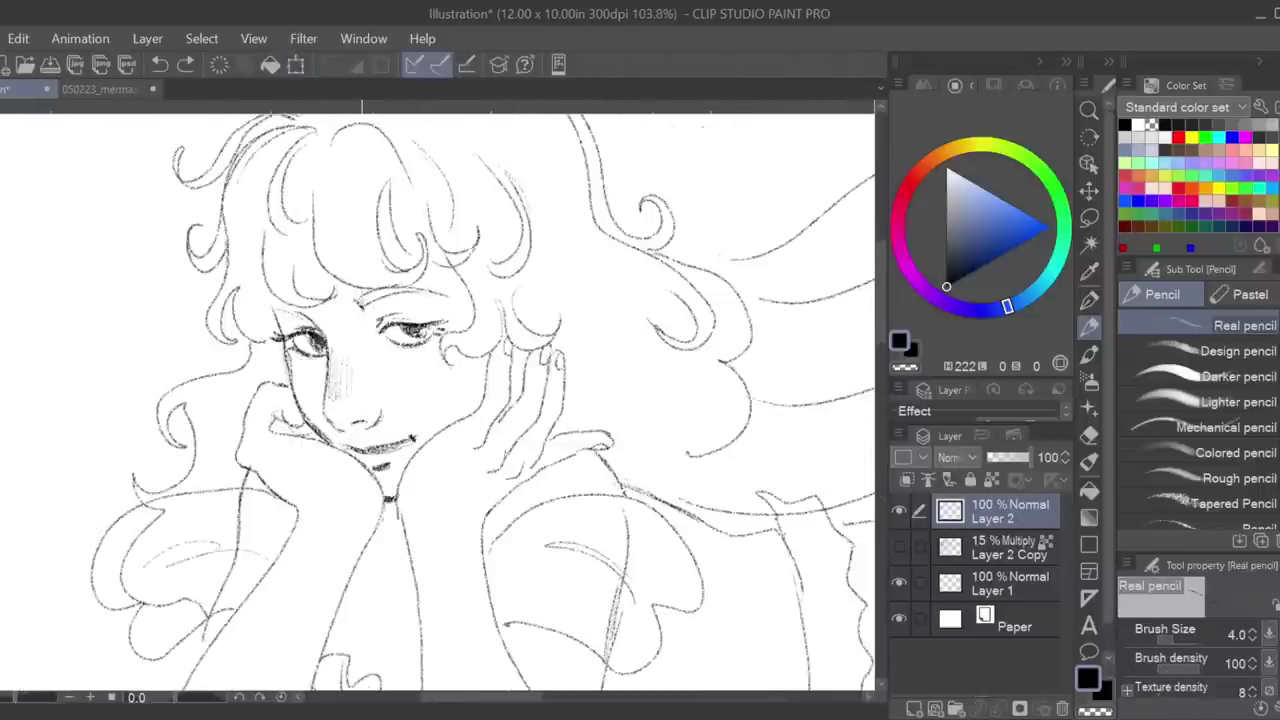
scroll(362, 300, down, 1)
key(e)
key(p)
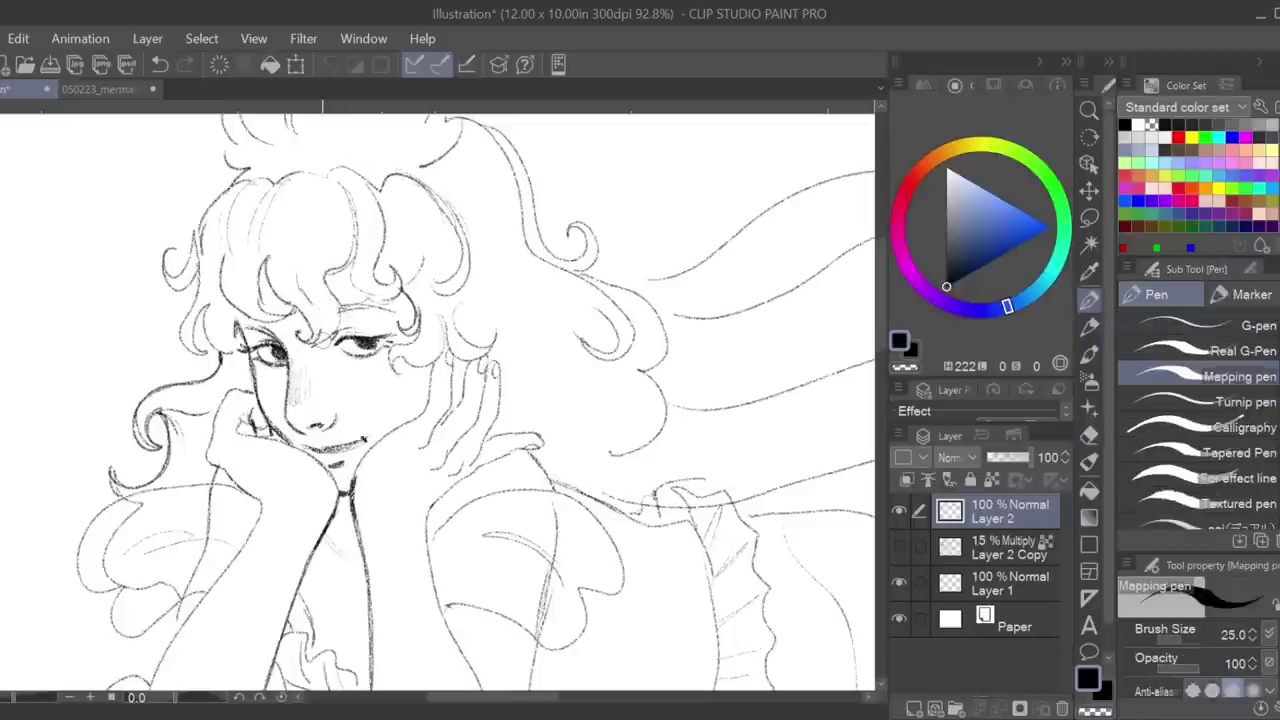
key(p)
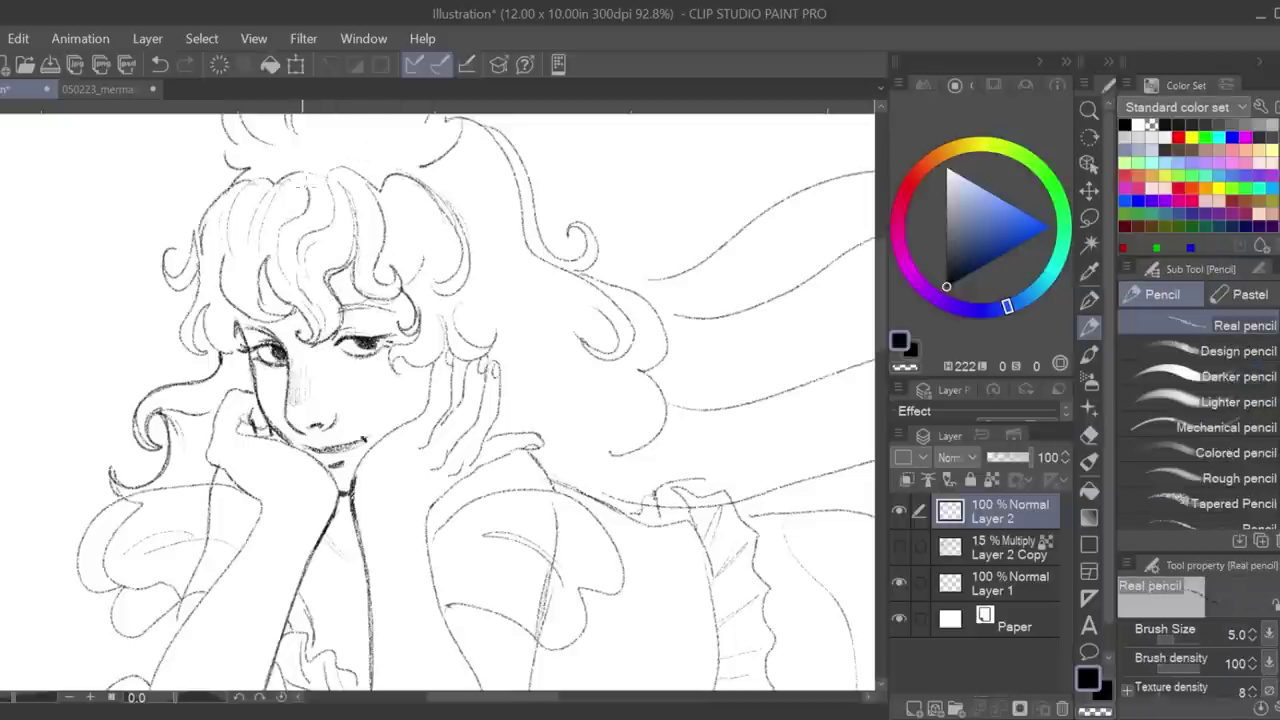
Erase stray strands in the fringe and redraw its wavy locks with the Real pencil.
scroll(418, 416, down, 2)
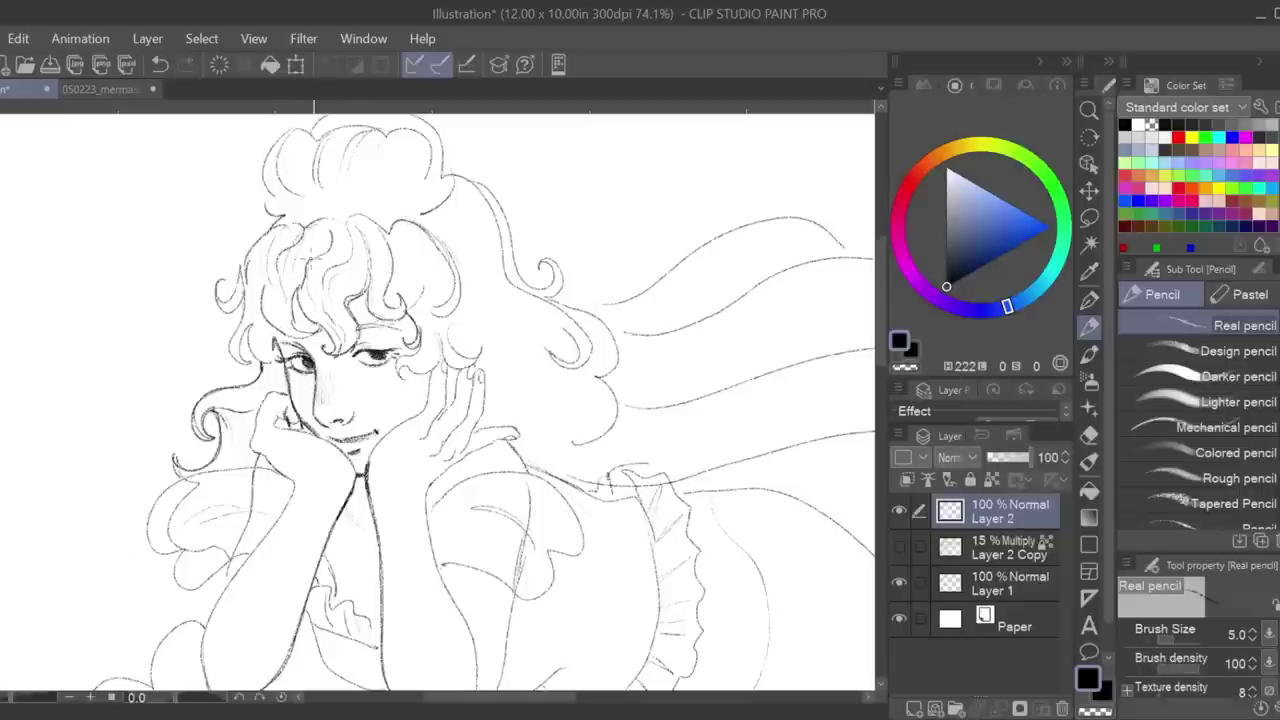
key(e)
mouse_move(304, 232)
mouse_down()
mouse_move(300, 312)
mouse_move(327, 322)
mouse_up()
key(p)
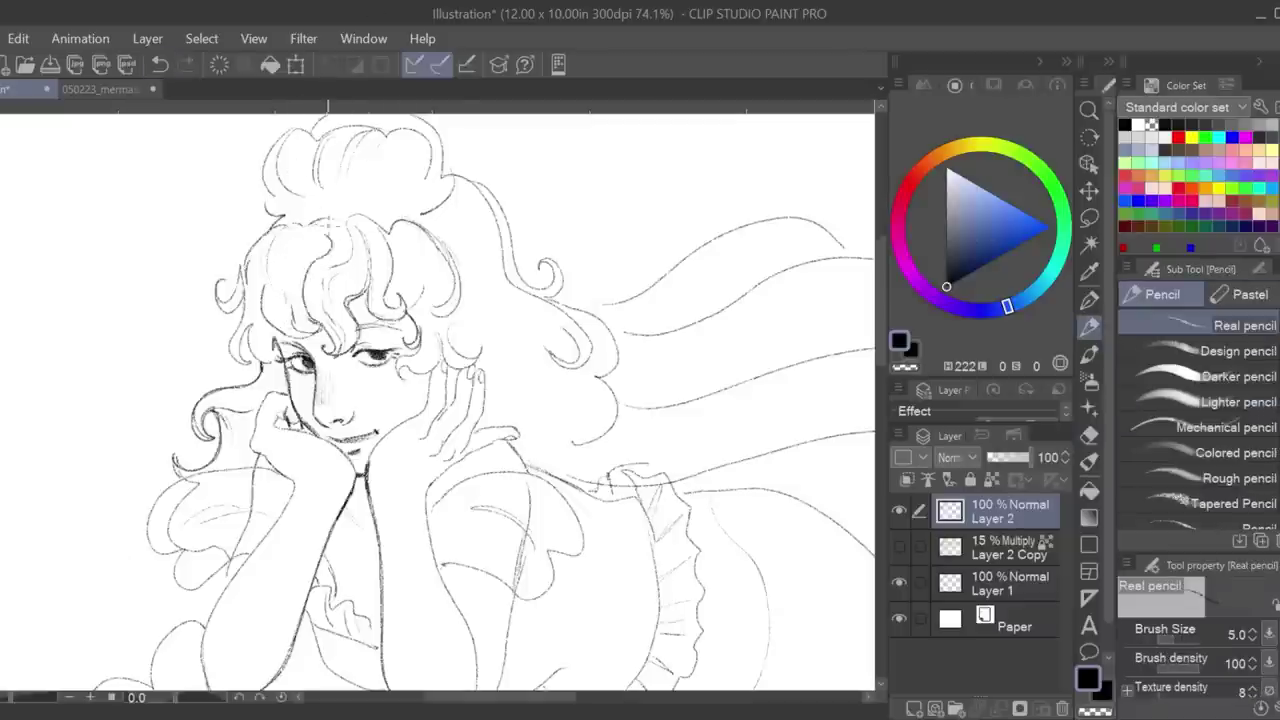
drag(310, 260, 294, 327)
key(ctrl+z)
mouse_move(308, 236)
mouse_down()
mouse_move(288, 319)
mouse_move(288, 234)
mouse_move(256, 302)
mouse_up()
drag(395, 234, 426, 286)
mouse_move(11, 697)
mouse_down()
mouse_move(3, 705)
mouse_move(14, 698)
mouse_up()
key(e)
drag(252, 280, 250, 292)
key(p)
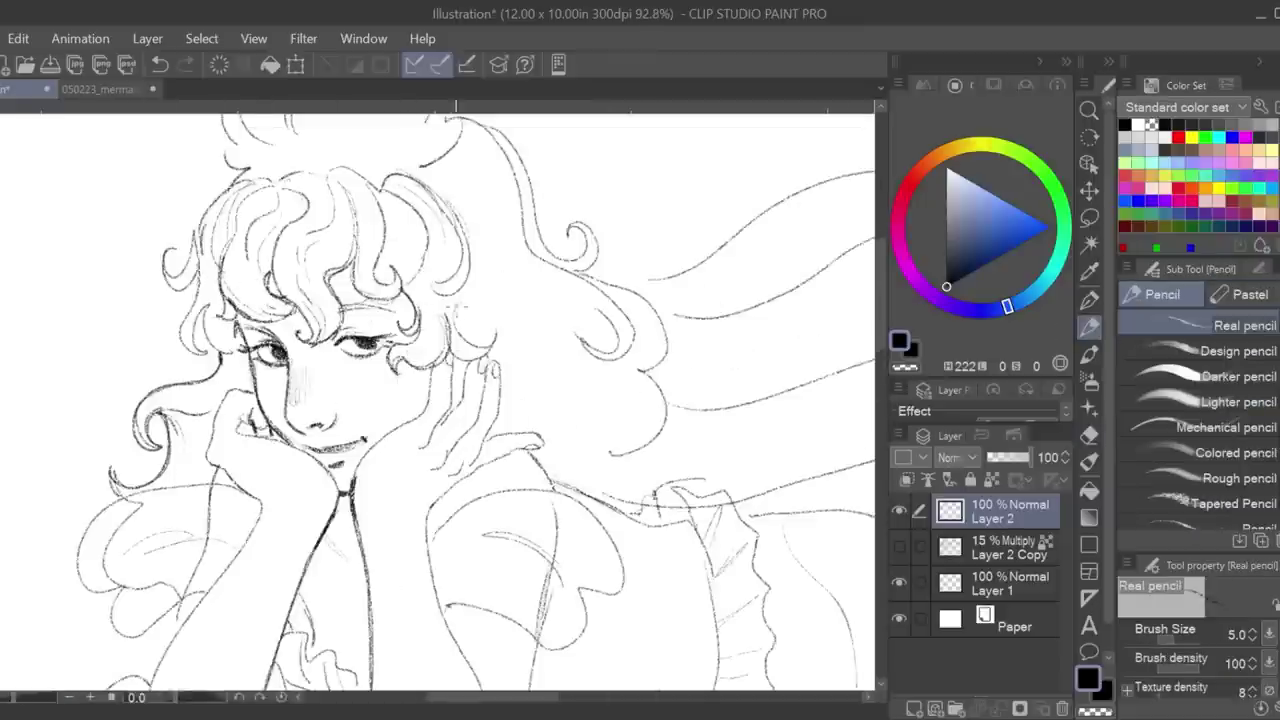
Detail the flower hair ornament, gloves and long back curls, and darken the lock beside the cheek.
scroll(456, 422, down, 3)
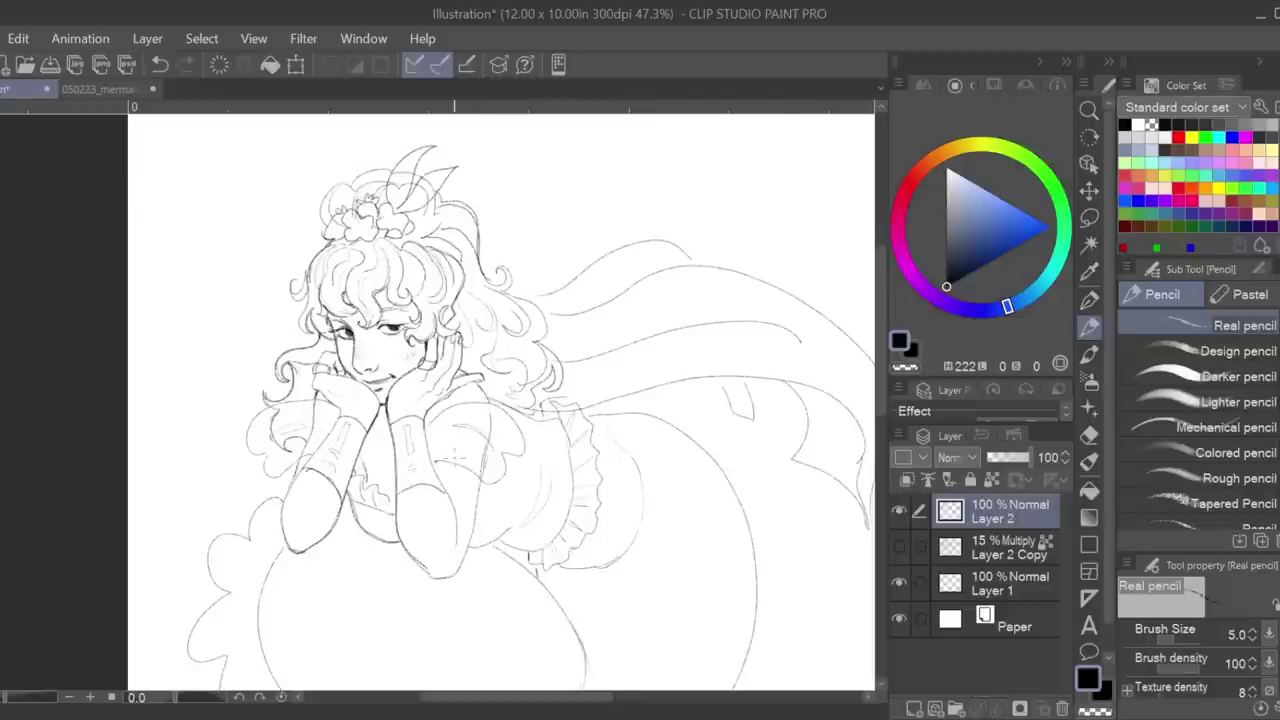
scroll(545, 320, up, 2)
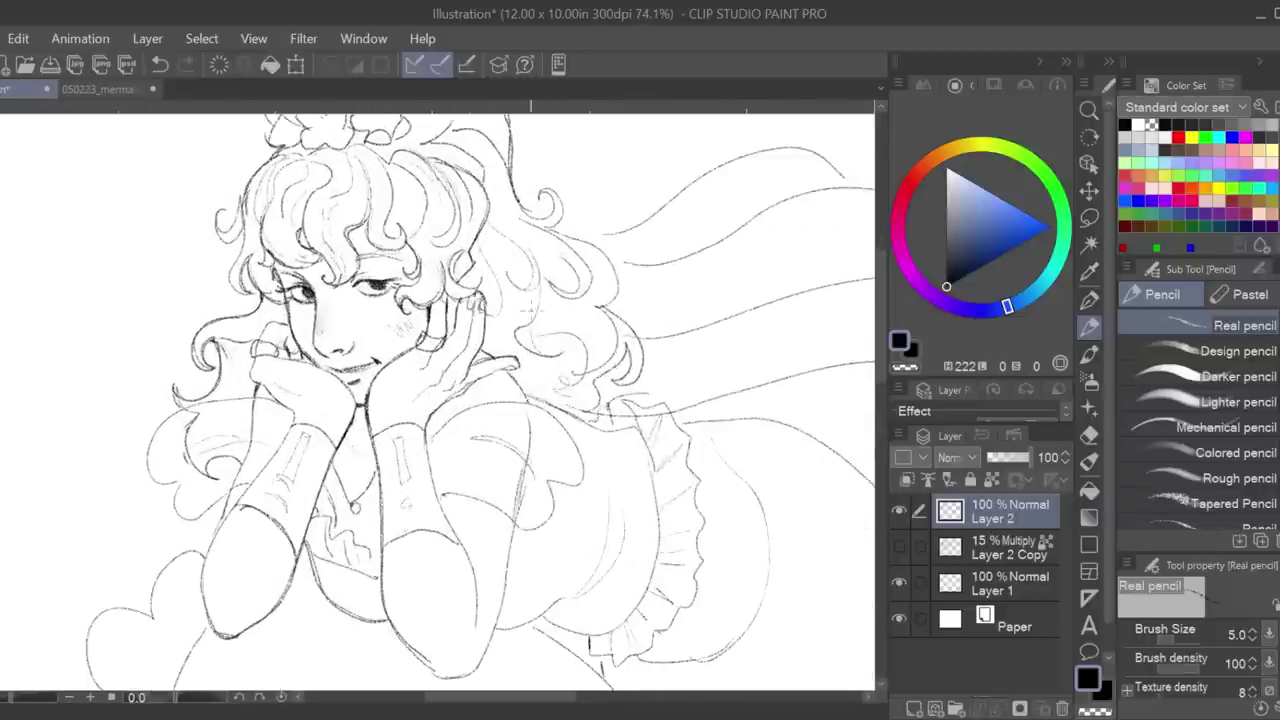
drag(486, 218, 464, 278)
scroll(25, 648, down, 2)
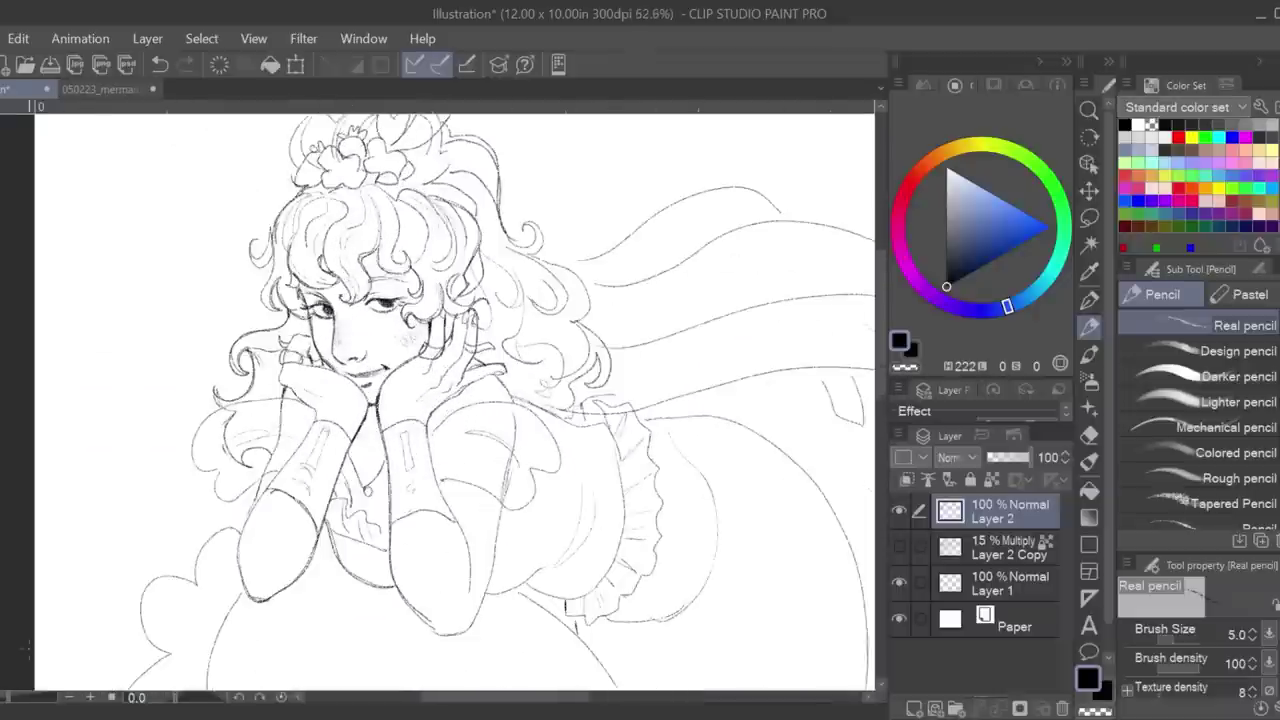
Refine the lacing and wavy cuff edges of both gloves with the Real pencil and Kneaded eraser.
drag(9, 697, 11, 699)
key(e)
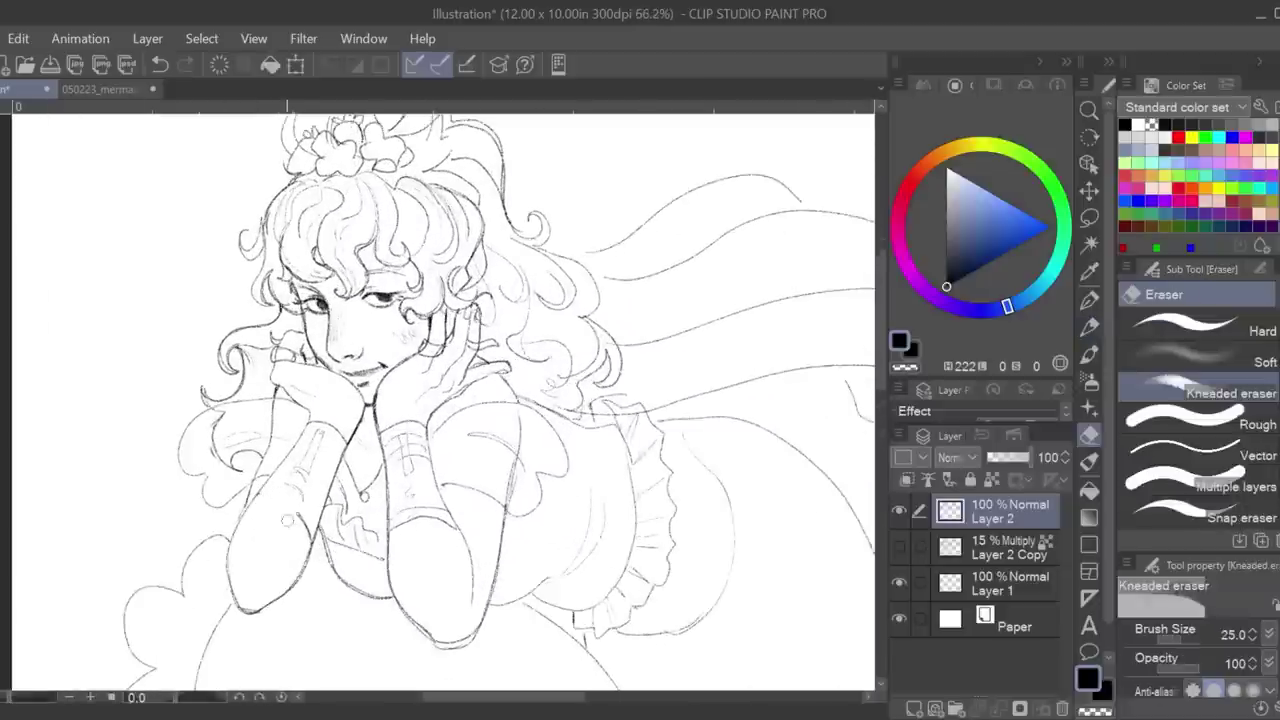
key(p)
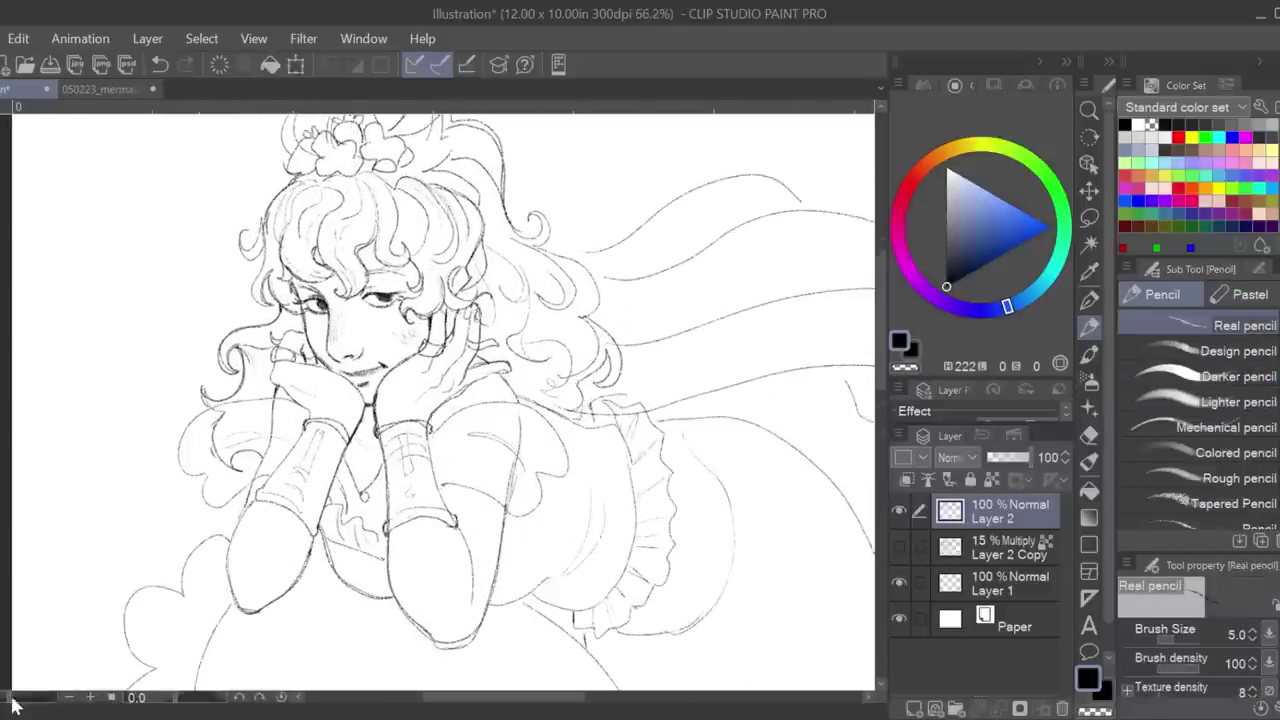
scroll(14, 706, up, 1)
drag(176, 256, 190, 295)
mouse_move(176, 256)
mouse_down()
mouse_move(191, 294)
mouse_move(152, 343)
mouse_up()
drag(149, 319, 153, 343)
drag(15, 700, 10, 702)
drag(530, 698, 576, 698)
scroll(884, 355, down, 2)
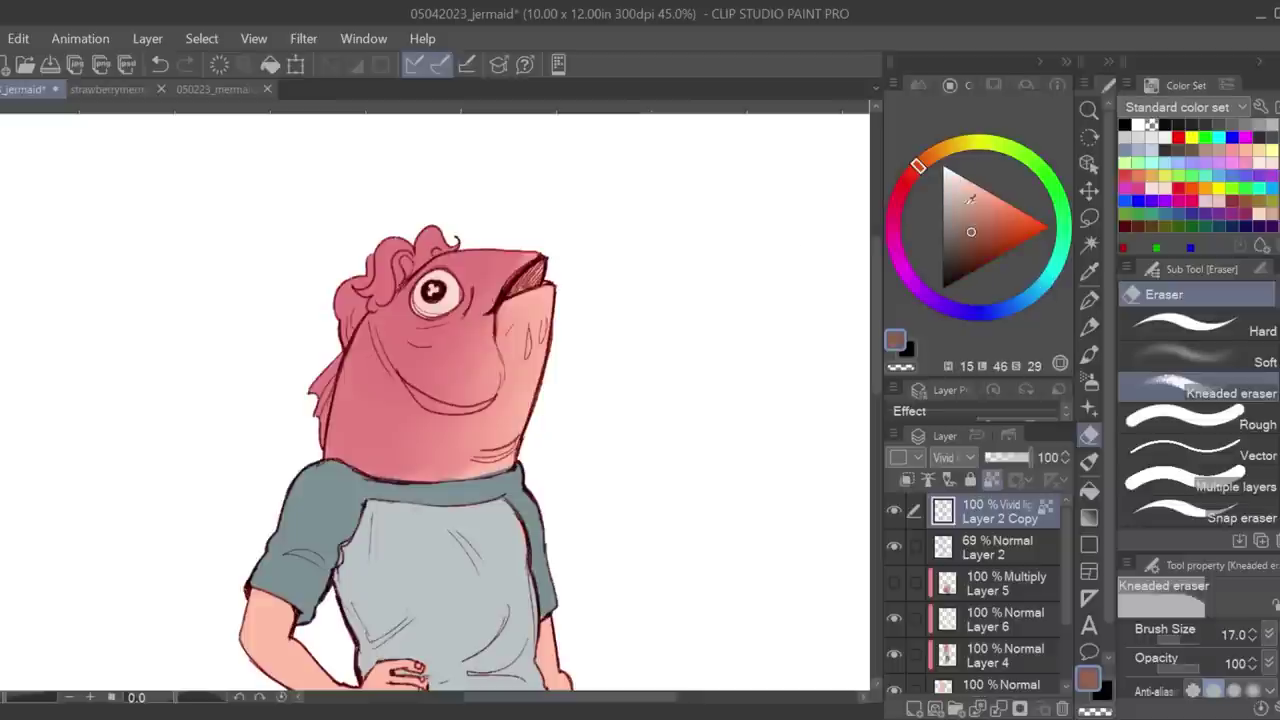
Set up the Dense watercolor brush at size 20 on Layer 4 and try a brown tone on the fish figure's hair.
key(b)
key(b)
key(b)
key(b)
key(])
click(895, 548)
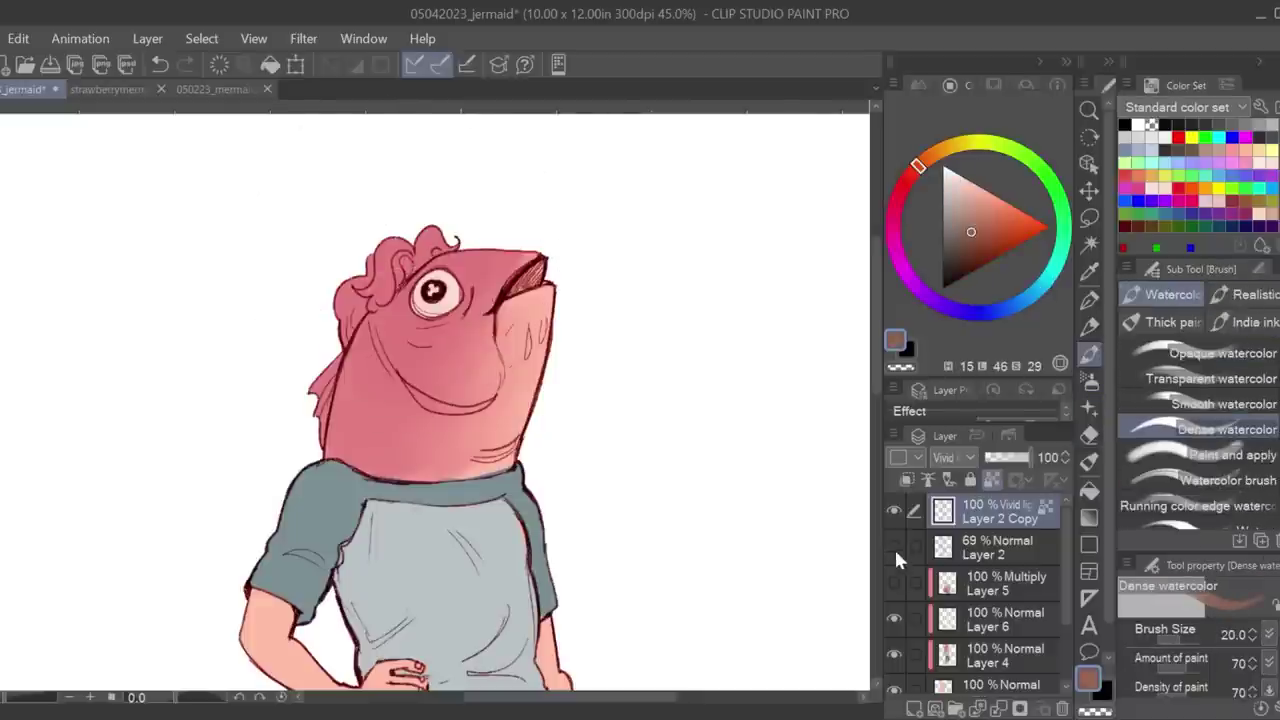
click(974, 587)
click(985, 655)
mouse_move(402, 256)
mouse_down()
mouse_move(360, 300)
mouse_move(388, 292)
mouse_up()
drag(14, 697, 14, 697)
click(160, 64)
click(160, 64)
Recolor the hair curls and back fin in muted reddish brown on Layer 4.
mouse_move(400, 242)
mouse_down()
mouse_move(390, 266)
mouse_move(430, 234)
mouse_move(350, 300)
mouse_move(456, 245)
mouse_up()
click(972, 249)
click(911, 174)
click(160, 64)
click(979, 231)
click(905, 182)
click(968, 236)
drag(362, 312, 350, 338)
mouse_move(336, 358)
mouse_down()
mouse_move(318, 390)
mouse_move(328, 442)
mouse_up()
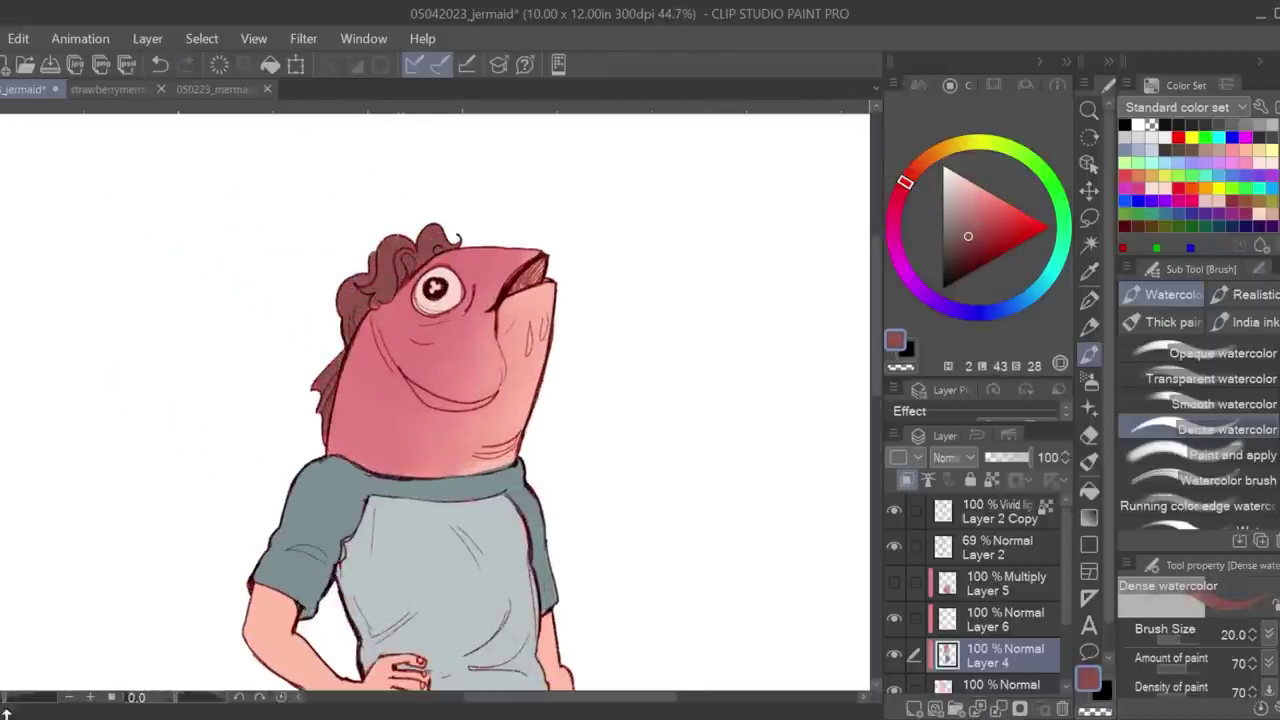
Repaint the hair, back fin and mouth interior in a brighter red with hue 2, luminosity 53 and saturation 49.
drag(14, 697, 11, 697)
click(989, 221)
drag(383, 306, 421, 278)
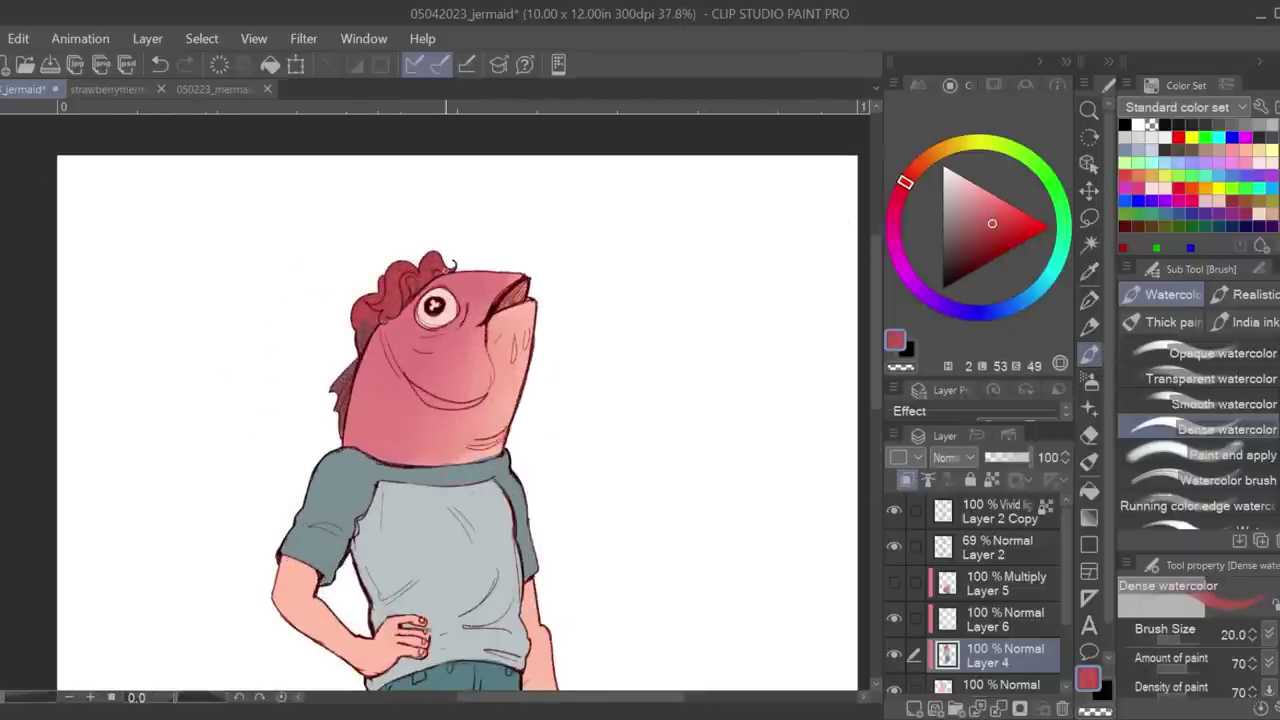
drag(504, 304, 524, 284)
mouse_move(418, 404)
mouse_down()
mouse_move(462, 404)
mouse_move(490, 380)
mouse_up()
key(ctrl+z)
scroll(508, 400, down, 4)
drag(418, 402, 511, 402)
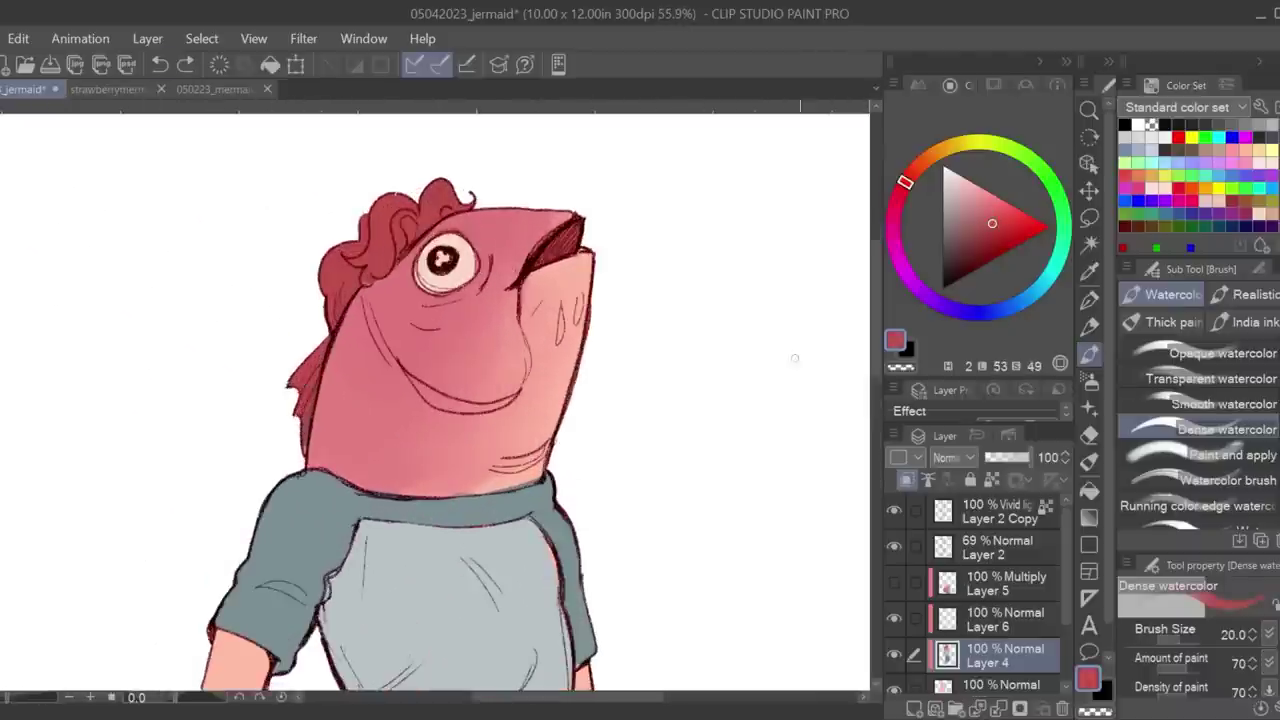
Sample the shirt's light blue-grey and touch up the torso color on Layer 4.
drag(511, 450, 508, 247)
alt+click(540, 350)
drag(540, 340, 558, 362)
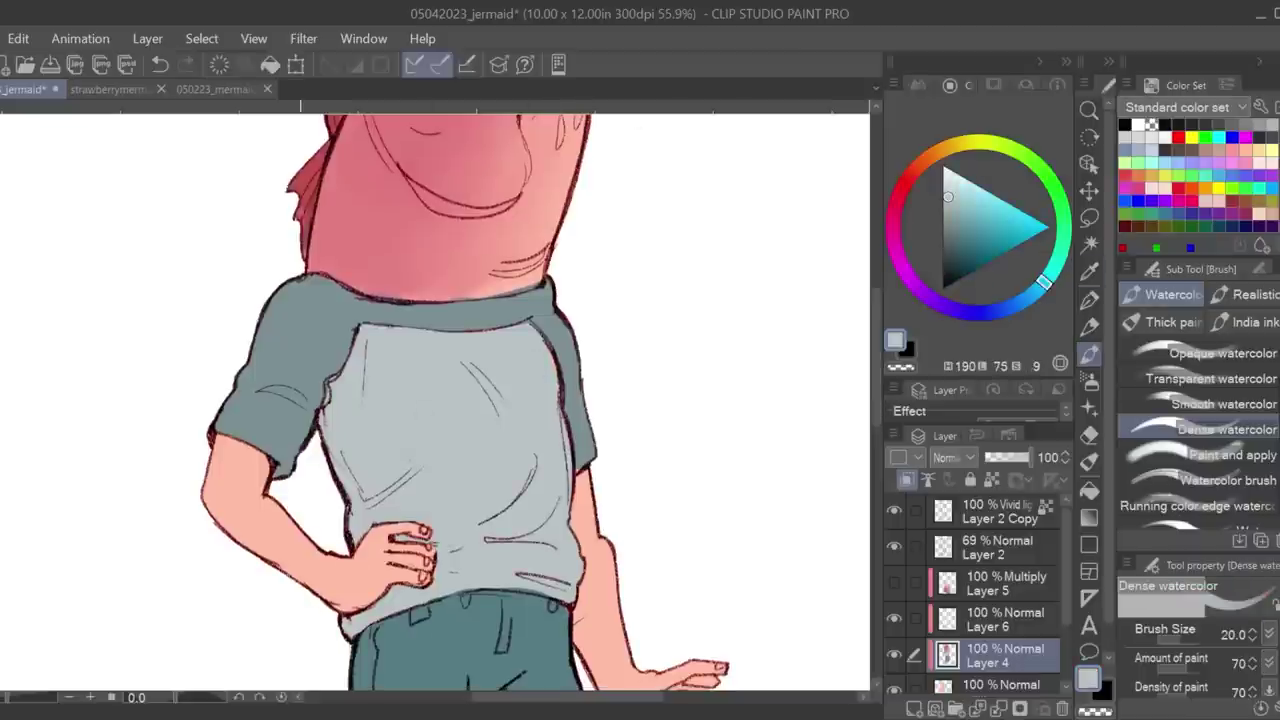
scroll(720, 455, down, 3)
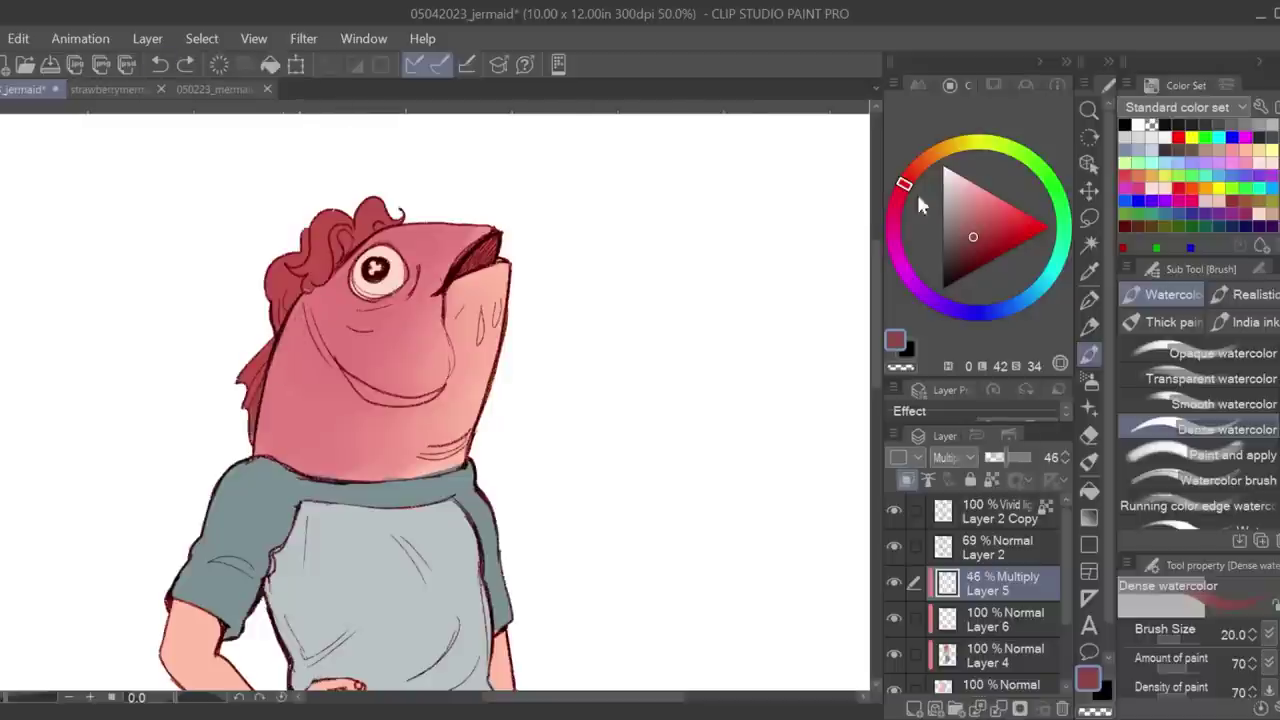
Shade the fish head, cheek and hair in dark red on Multiply Layer 5 with the Smooth watercolor brush.
click(1222, 404)
mouse_move(277, 380)
mouse_down()
mouse_move(281, 368)
mouse_move(279, 400)
mouse_move(299, 364)
mouse_move(298, 322)
mouse_up()
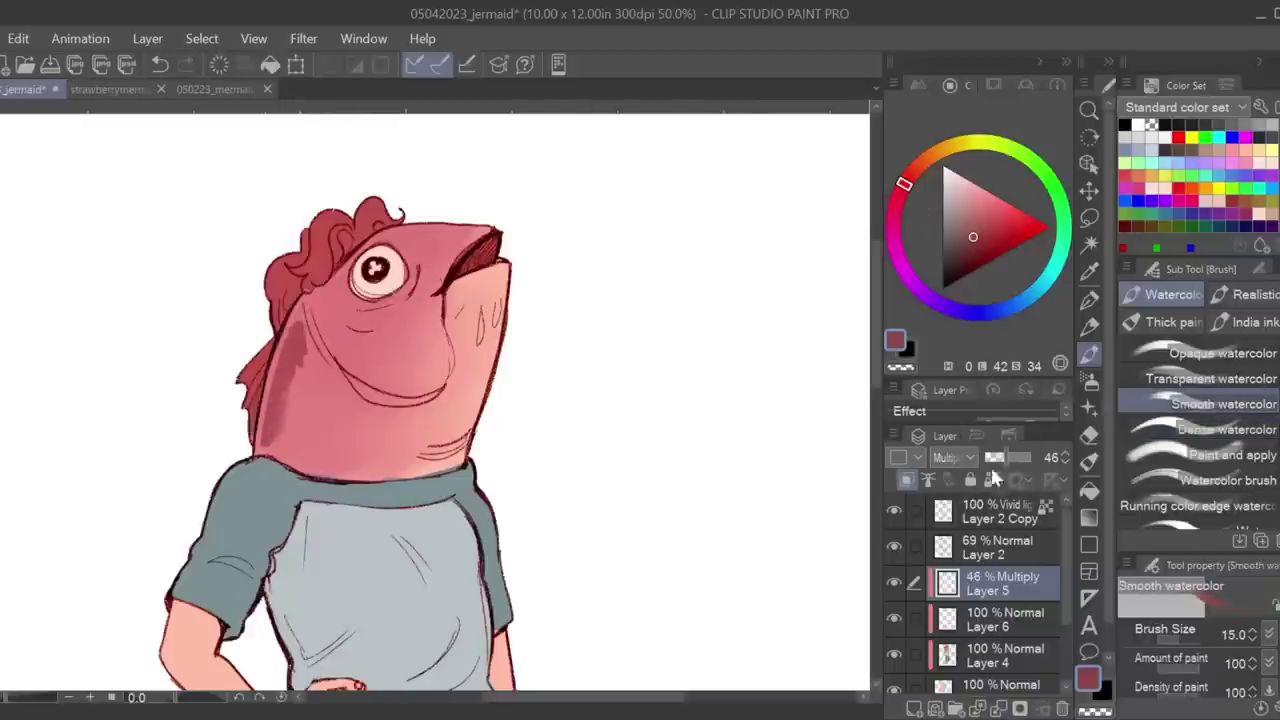
click(981, 104)
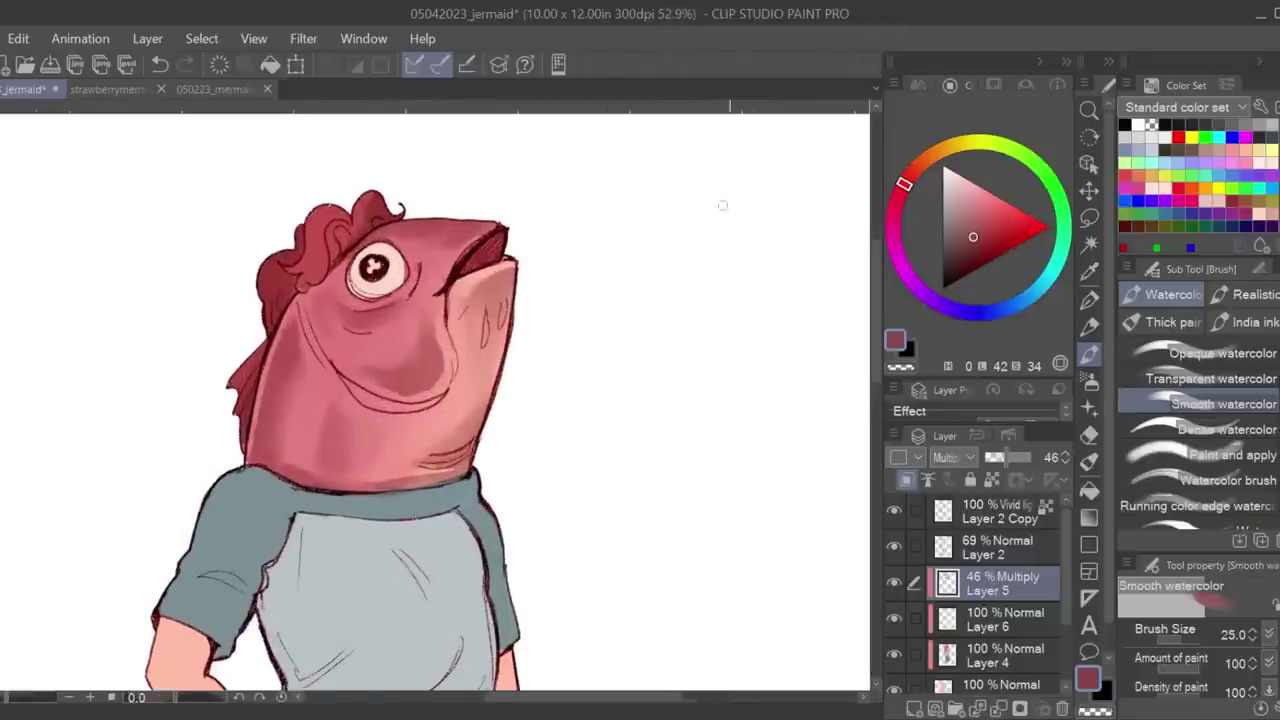
Create an Add layer clipped to the layer below and paint pink highlights on the fish's cheek, snout and under-eye area.
click(990, 200)
key(ctrl+shift+n)
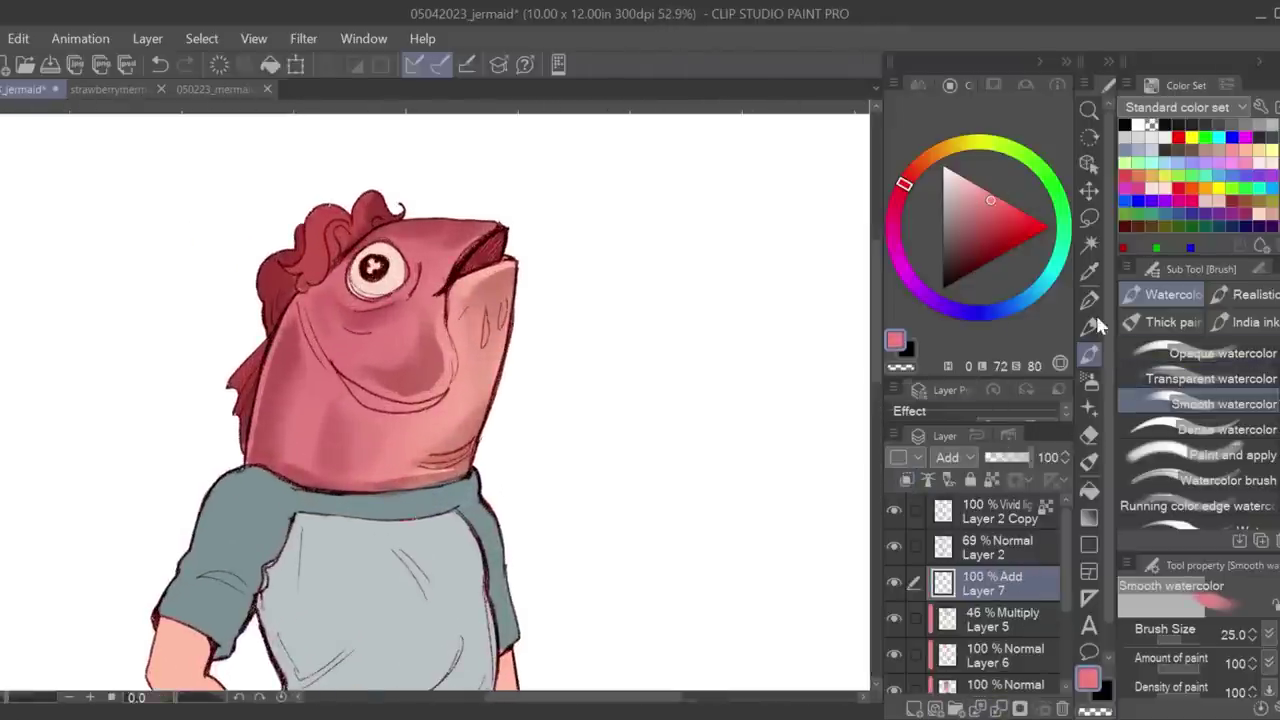
click(907, 480)
drag(343, 290, 373, 309)
click(160, 65)
click(1015, 222)
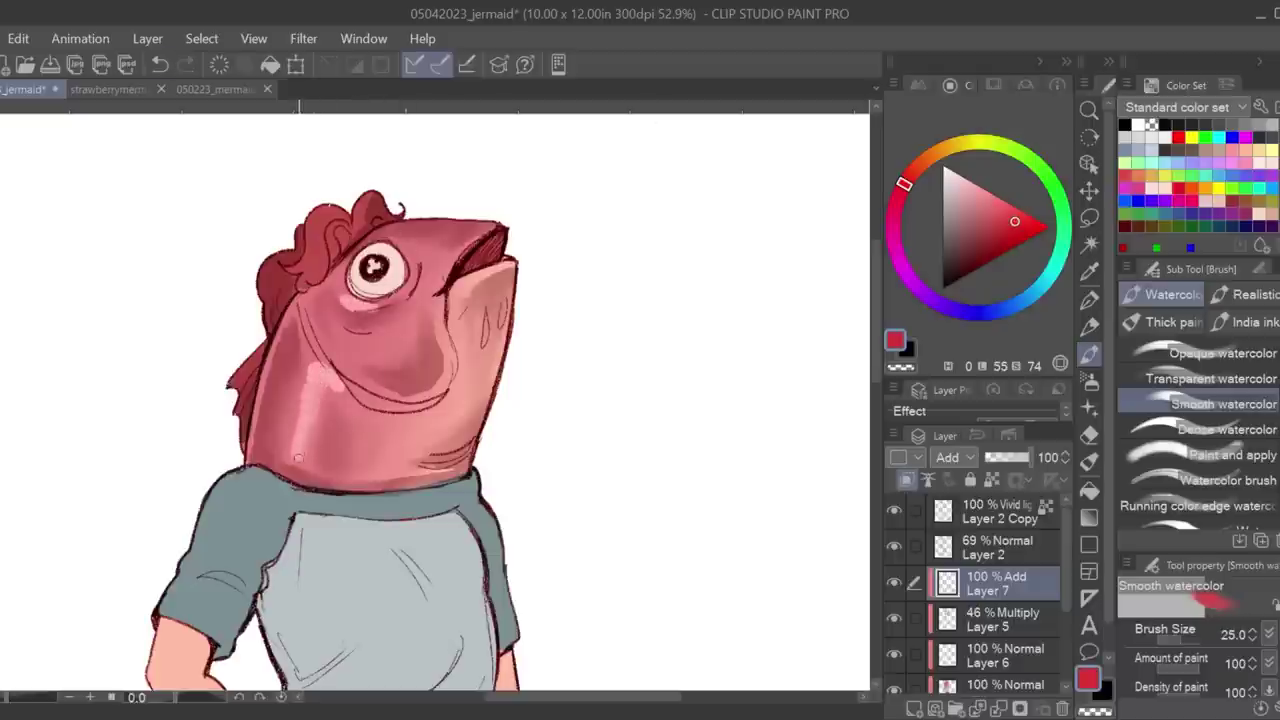
key(e)
drag(8, 698, 14, 700)
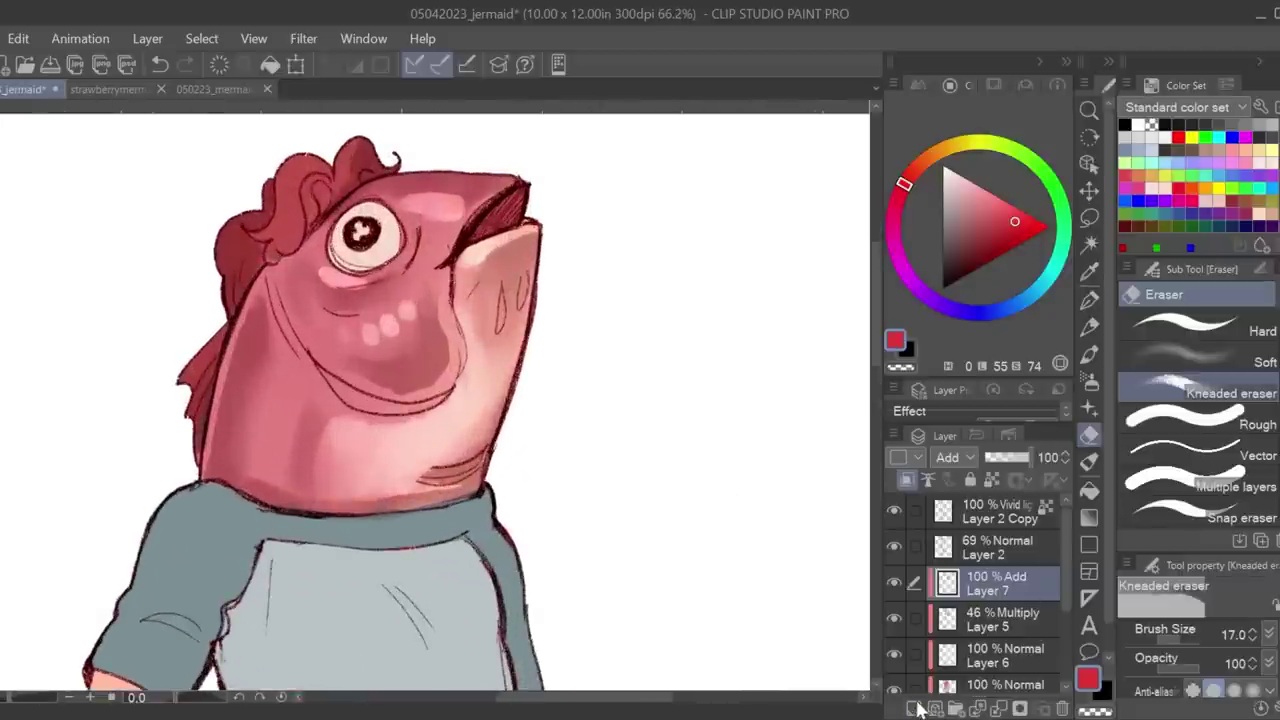
Change Layer 5's blending mode to Color burn and set its opacity to 60%.
click(1002, 610)
click(955, 458)
click(974, 238)
drag(1010, 457, 1013, 458)
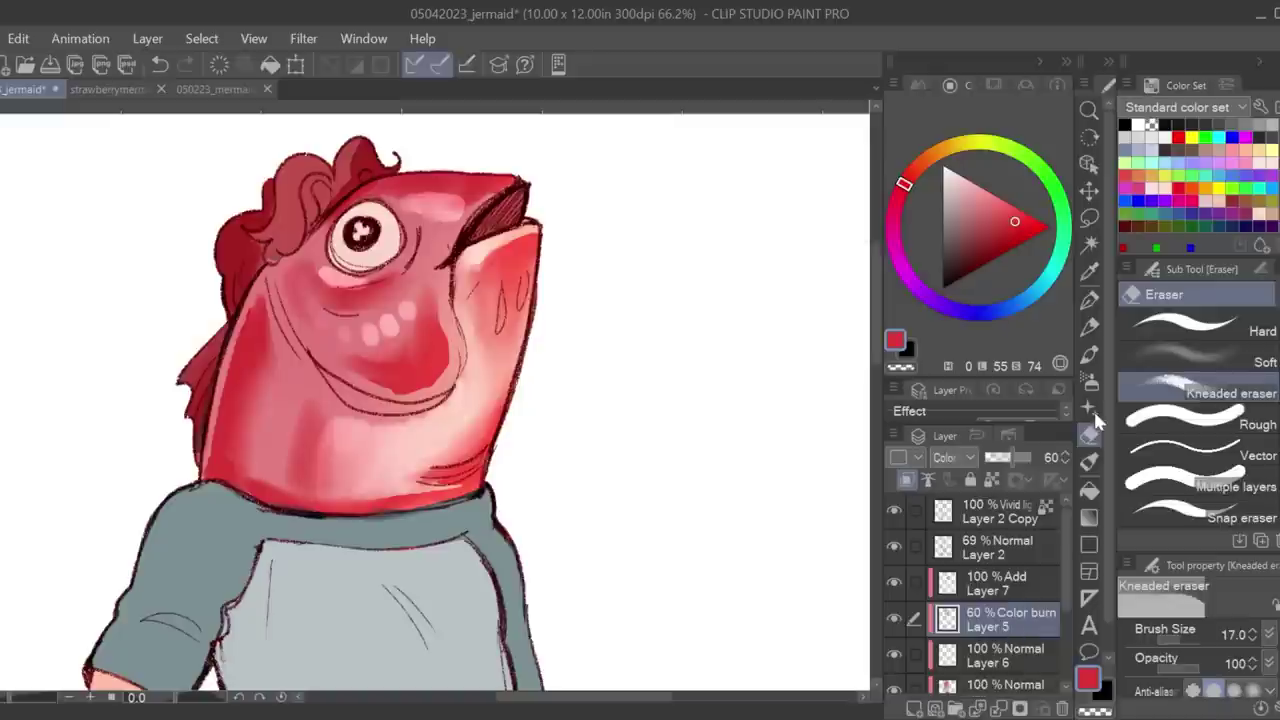
key(ctrl+c)
key(ctrl+v)
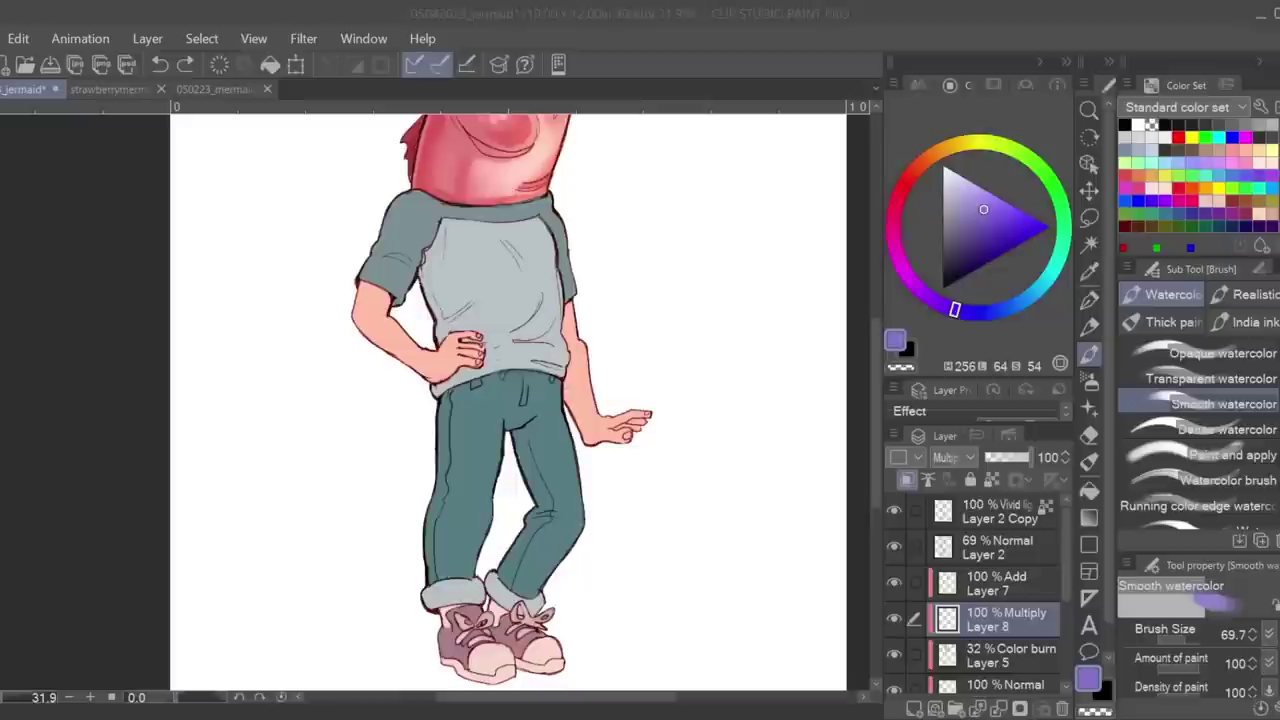
Try purple shading along the shirt's side on Multiply Layer 8.
scroll(523, 380, up, 3)
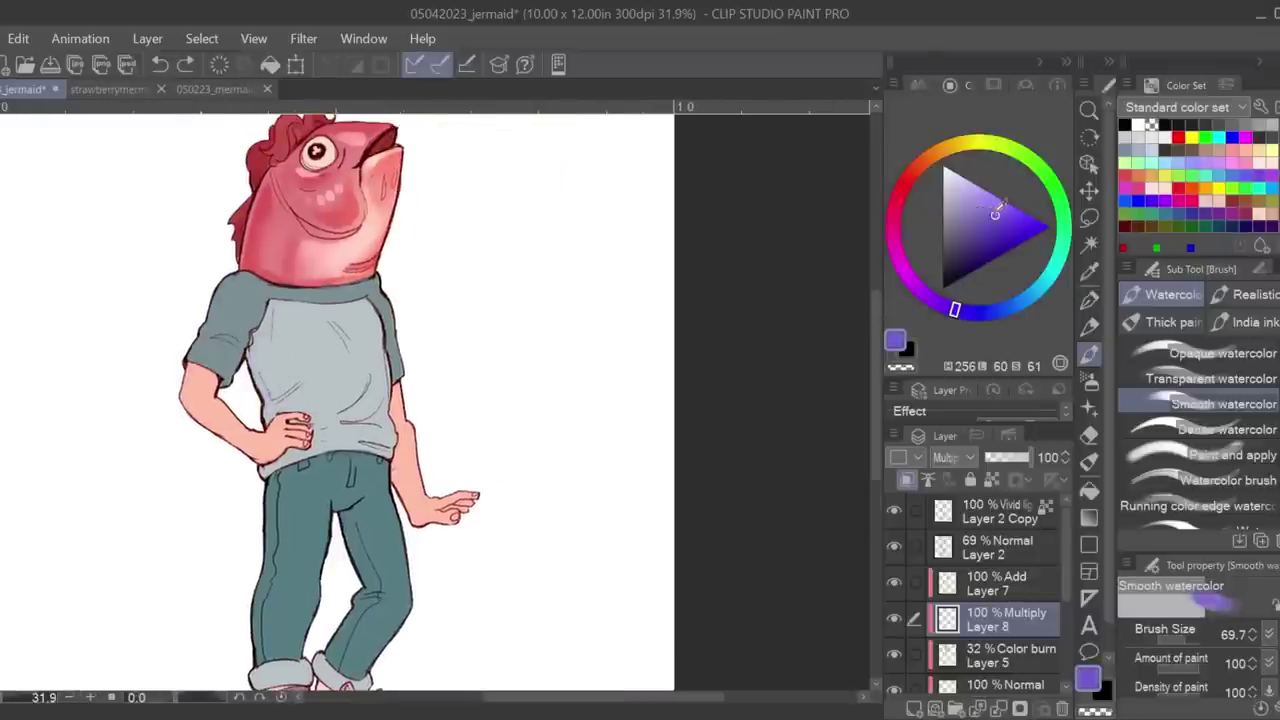
click(924, 294)
click(991, 214)
mouse_move(256, 348)
mouse_down()
mouse_move(270, 398)
mouse_move(276, 388)
mouse_up()
key(ctrl+z)
Shade the shirt, sleeve, arm and jeans in muted magenta on Multiply Layer 8 with Smooth watercolor at size 69.7.
click(893, 229)
click(964, 237)
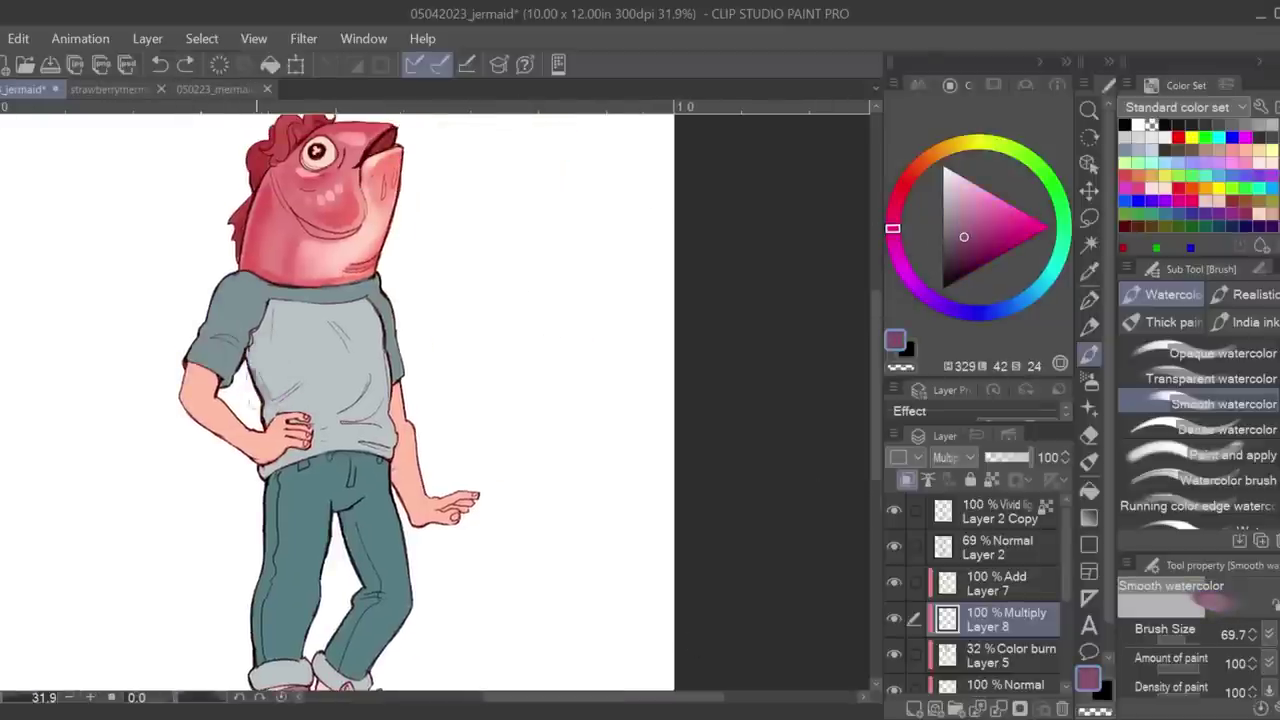
drag(256, 346, 271, 390)
drag(190, 372, 196, 356)
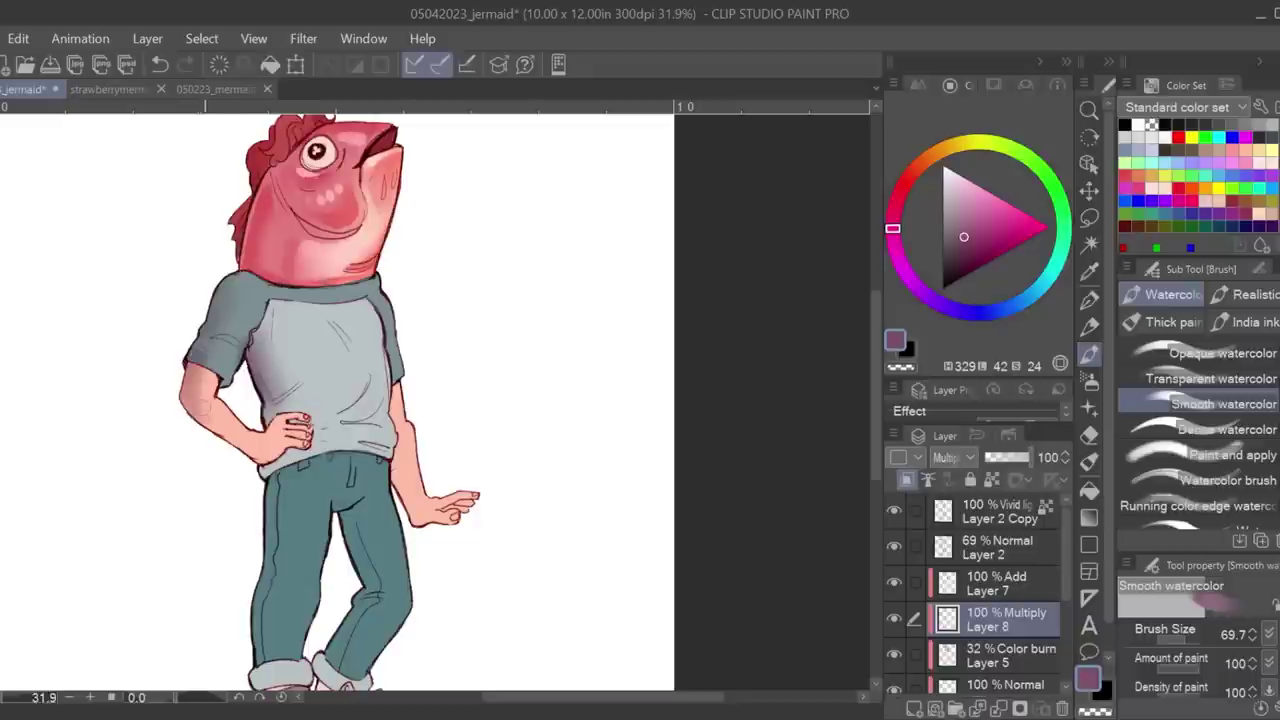
scroll(270, 520, down, 3)
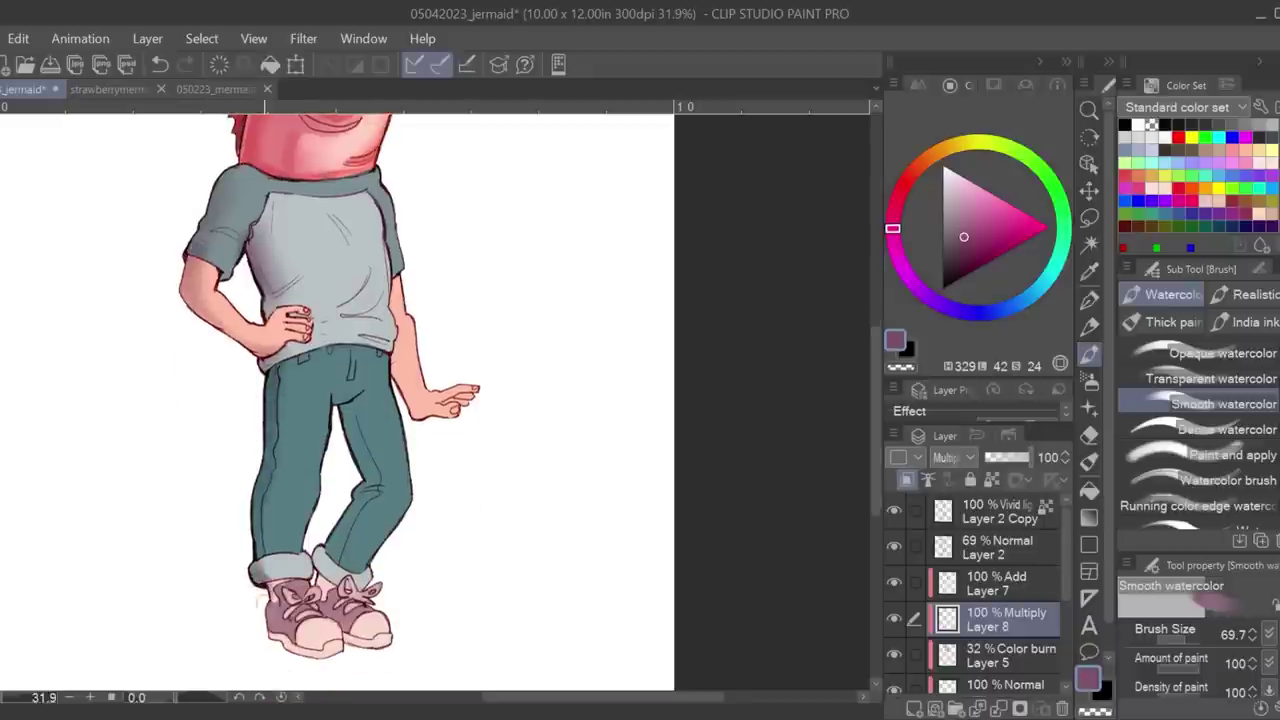
drag(10, 698, 3, 698)
drag(371, 408, 384, 457)
key(ctrl+z)
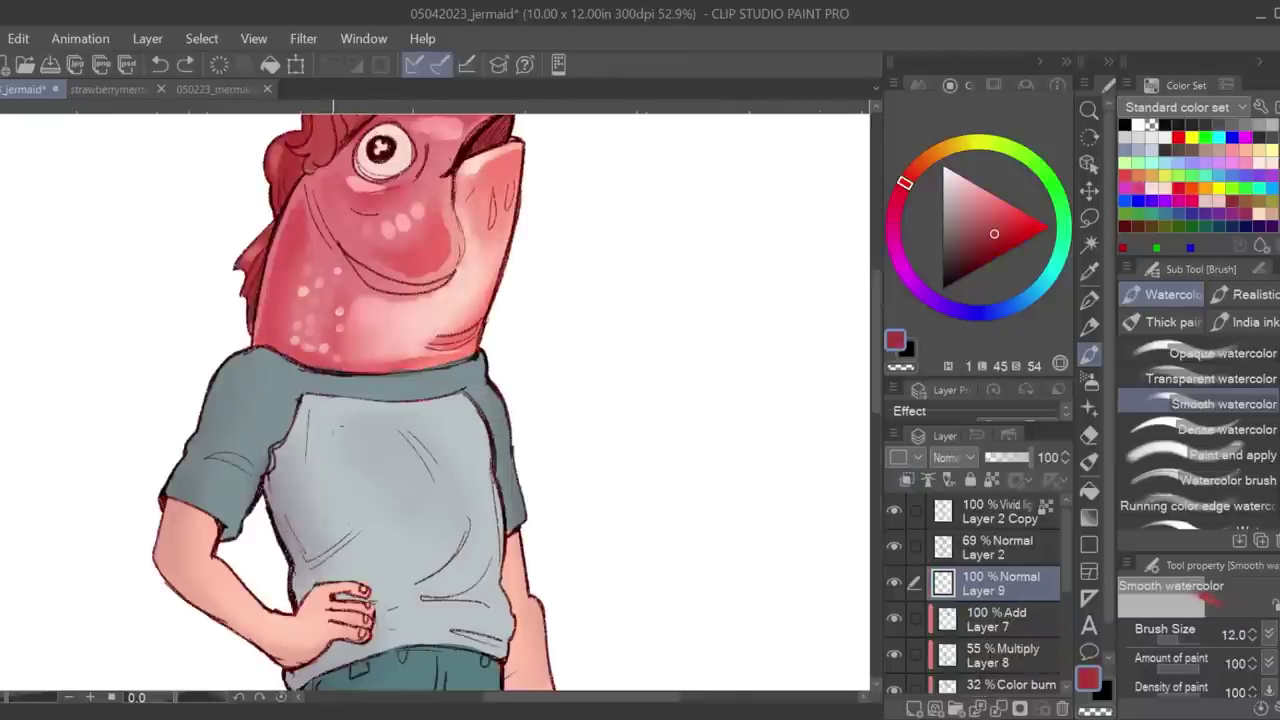
Undo the last stroke and move Layer 9 to the top of the layer stack.
drag(10, 698, 5, 704)
click(162, 63)
scroll(380, 440, up, 1)
key(ctrl+y)
key(ctrl+z)
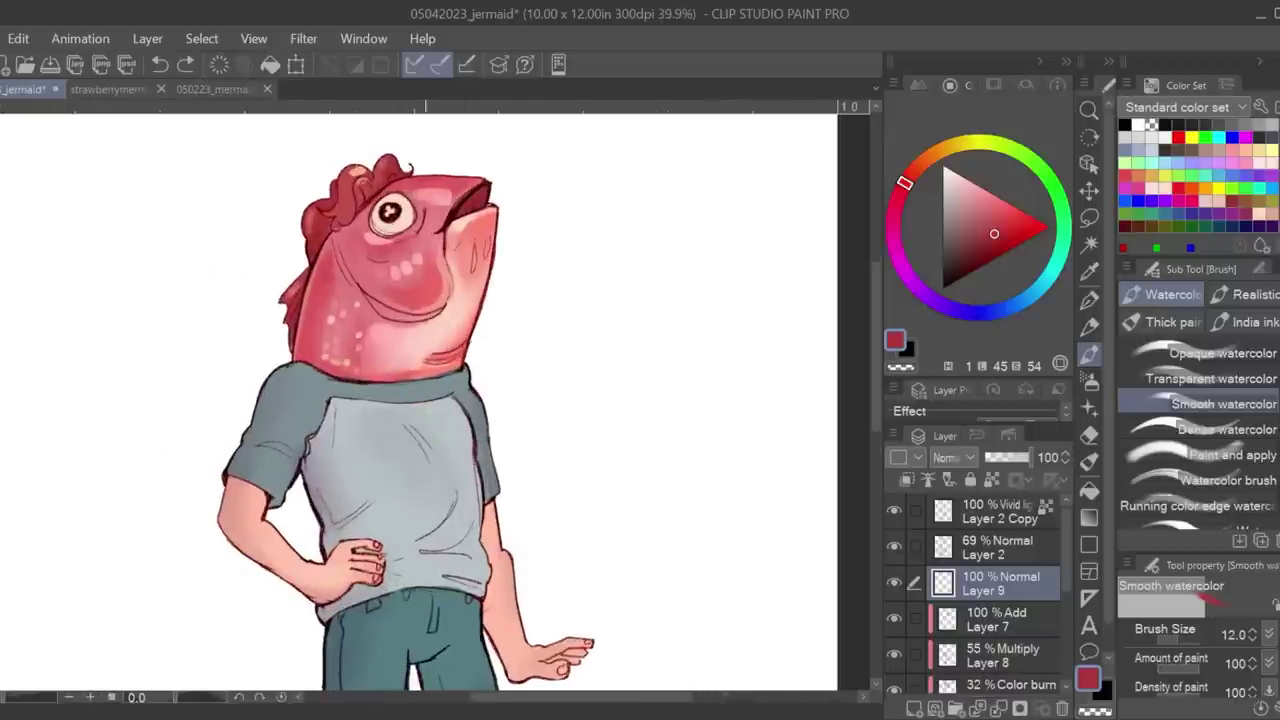
drag(955, 560, 960, 505)
Paint red folds around the eye and cover the snout and cheek lines on Layer 9 with Smooth watercolor at size 12.
scroll(700, 543, up, 3)
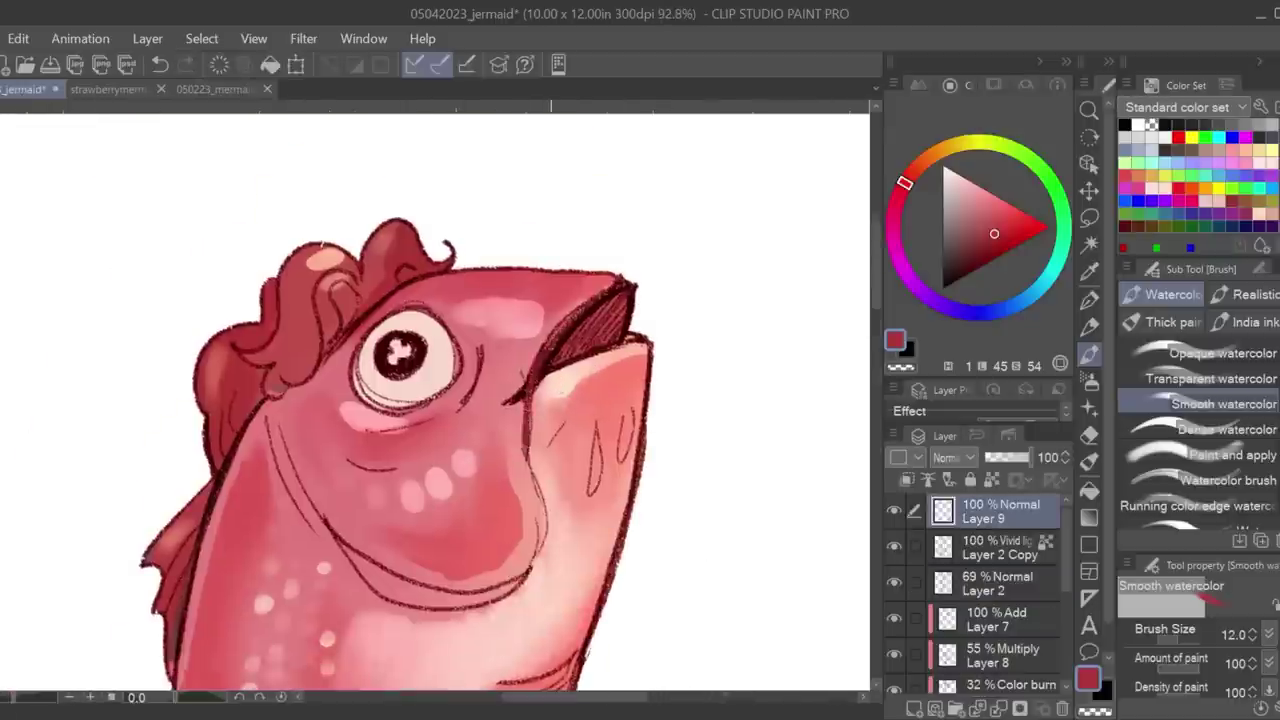
mouse_move(342, 378)
mouse_down()
mouse_move(446, 296)
mouse_move(375, 306)
mouse_up()
key(ctrl+z)
drag(360, 428, 412, 440)
scroll(477, 400, down, 1)
click(281, 697)
mouse_move(42, 697)
mouse_down()
mouse_move(2, 698)
mouse_move(42, 697)
mouse_up()
drag(544, 440, 572, 320)
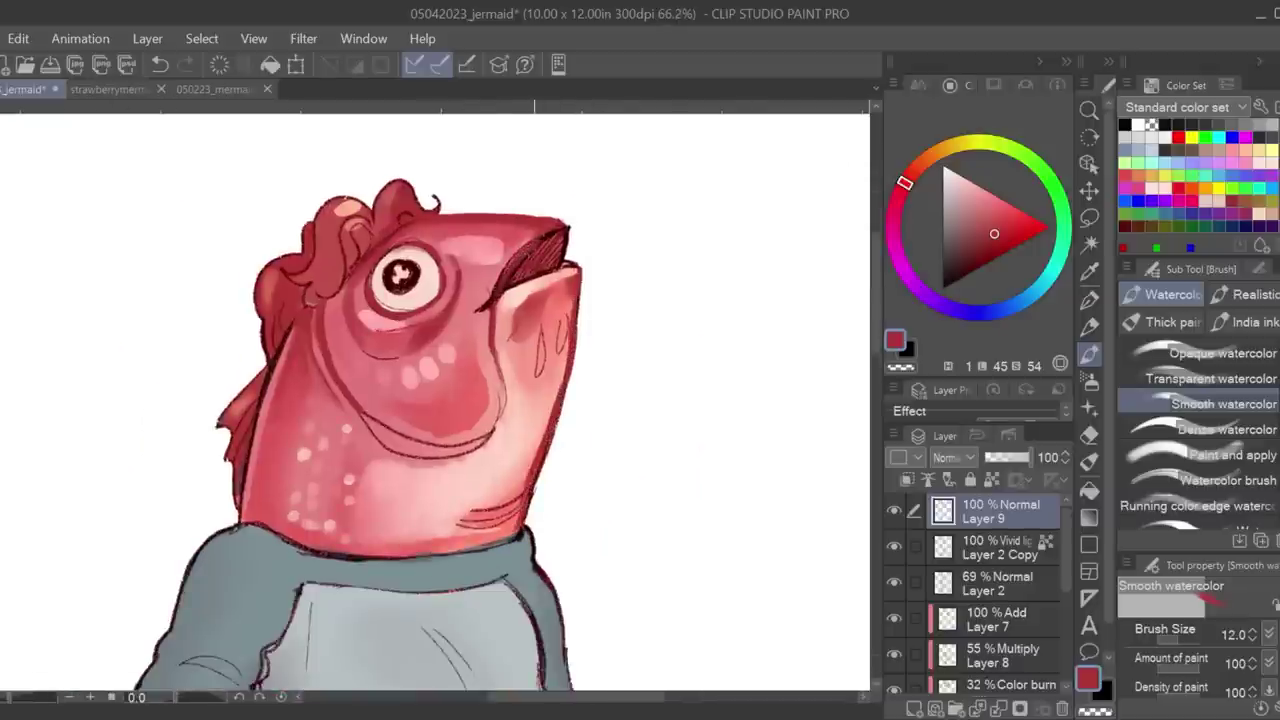
Paint over the hatching inside the mouth and tidy the lip and lower jaw using colors sampled from the head.
alt+click(516, 255)
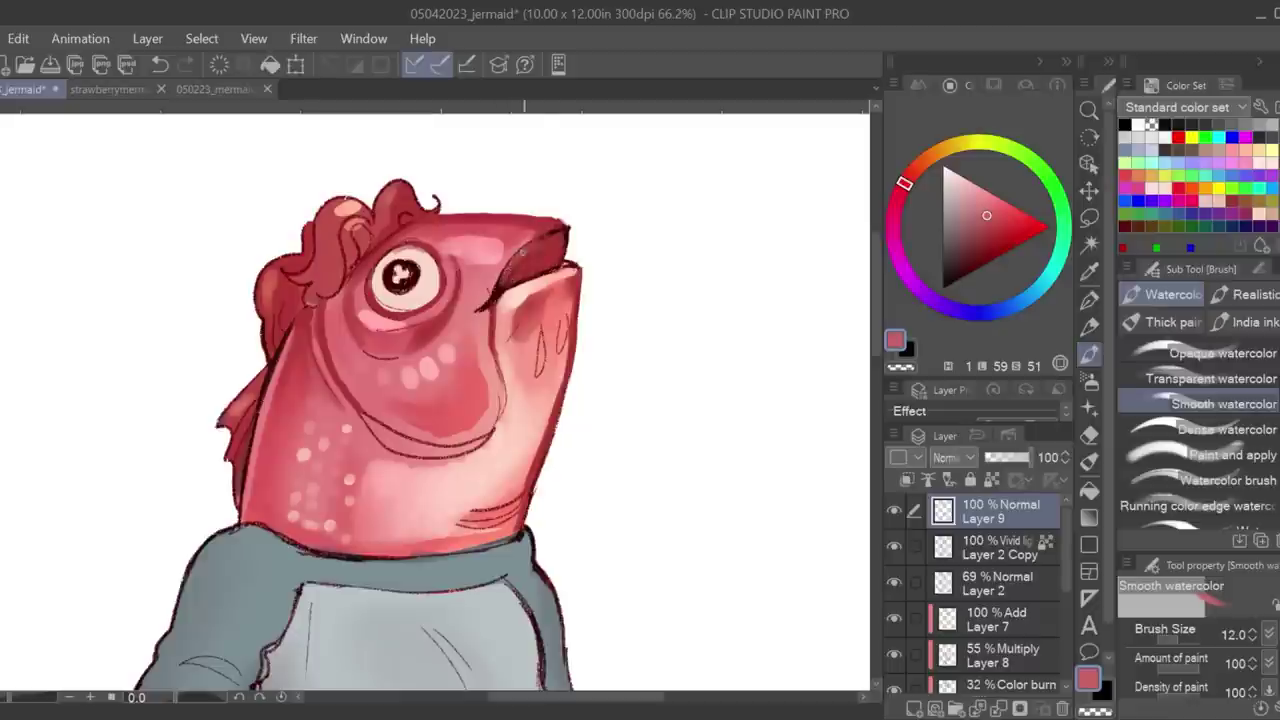
alt+click(538, 240)
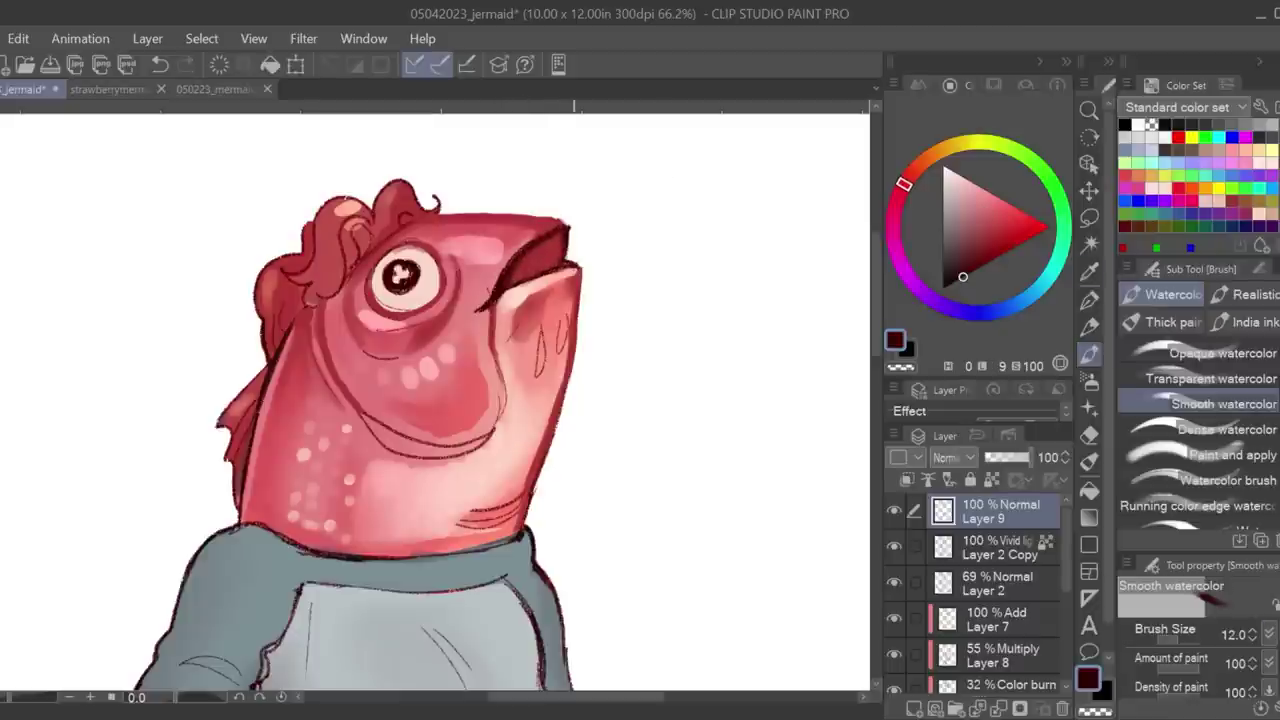
alt+click(504, 304)
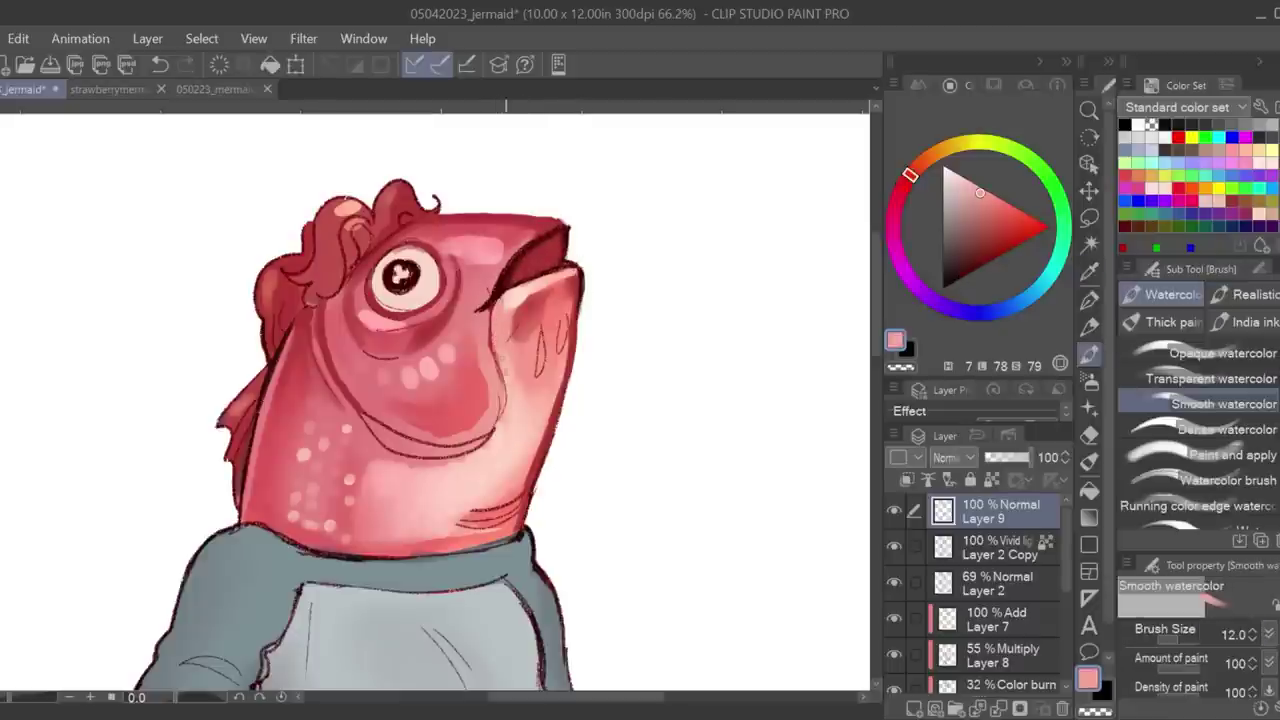
Thicken the gill plate's lower edge and the neckline shadow above the collar with a sampled dark red.
alt+click(364, 408)
drag(374, 422, 429, 447)
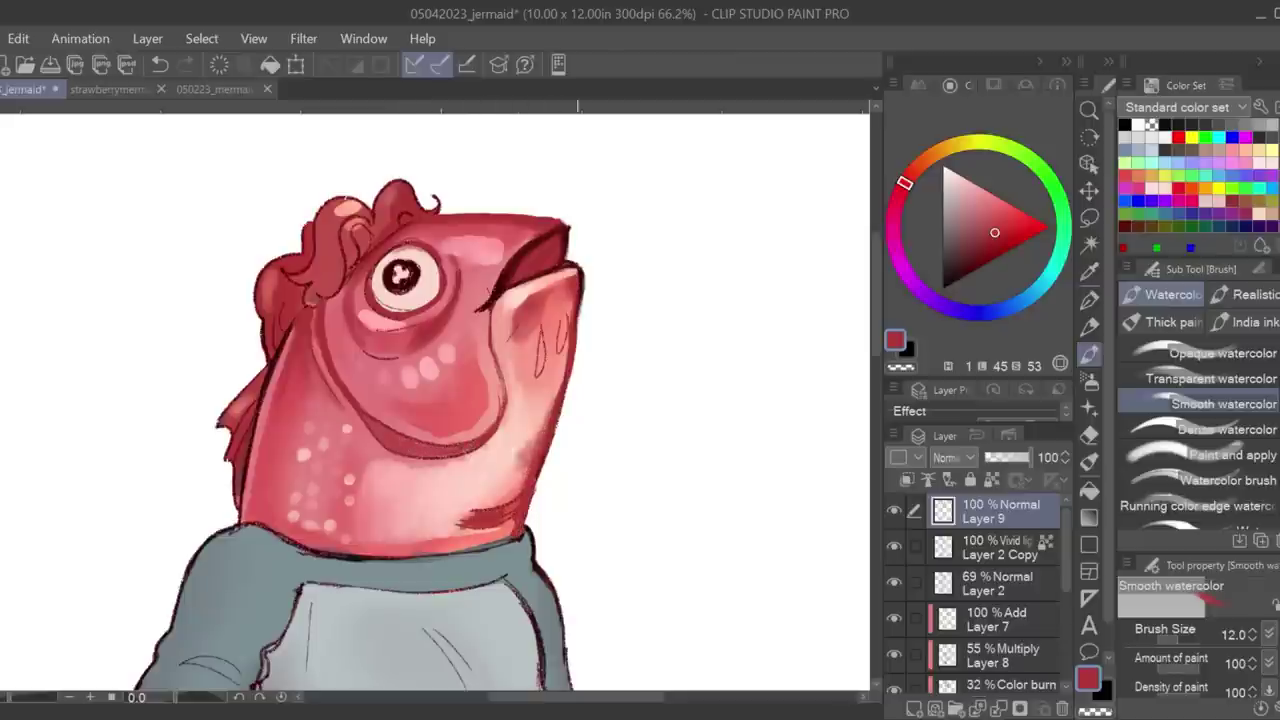
drag(345, 556, 496, 536)
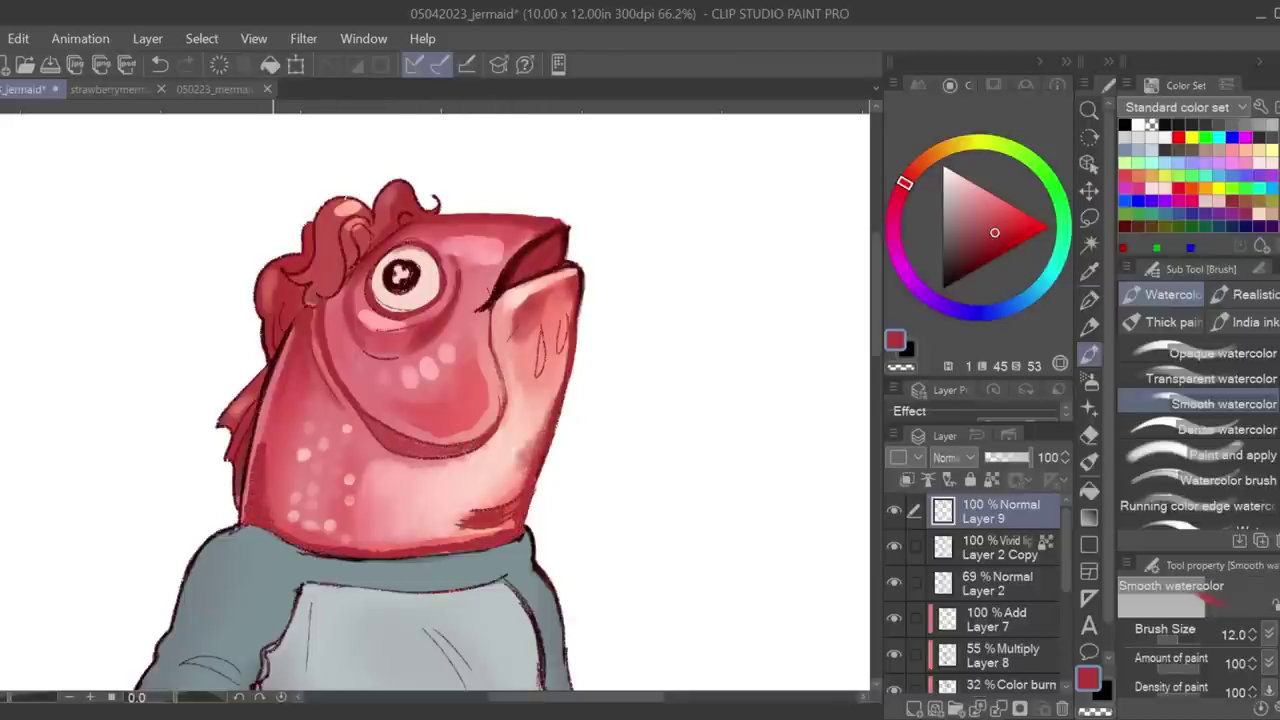
Add a row of dark red spots along the back edge of the fish head.
click(285, 421)
click(283, 435)
scroll(283, 420, down, 6)
scroll(270, 408, up, 6)
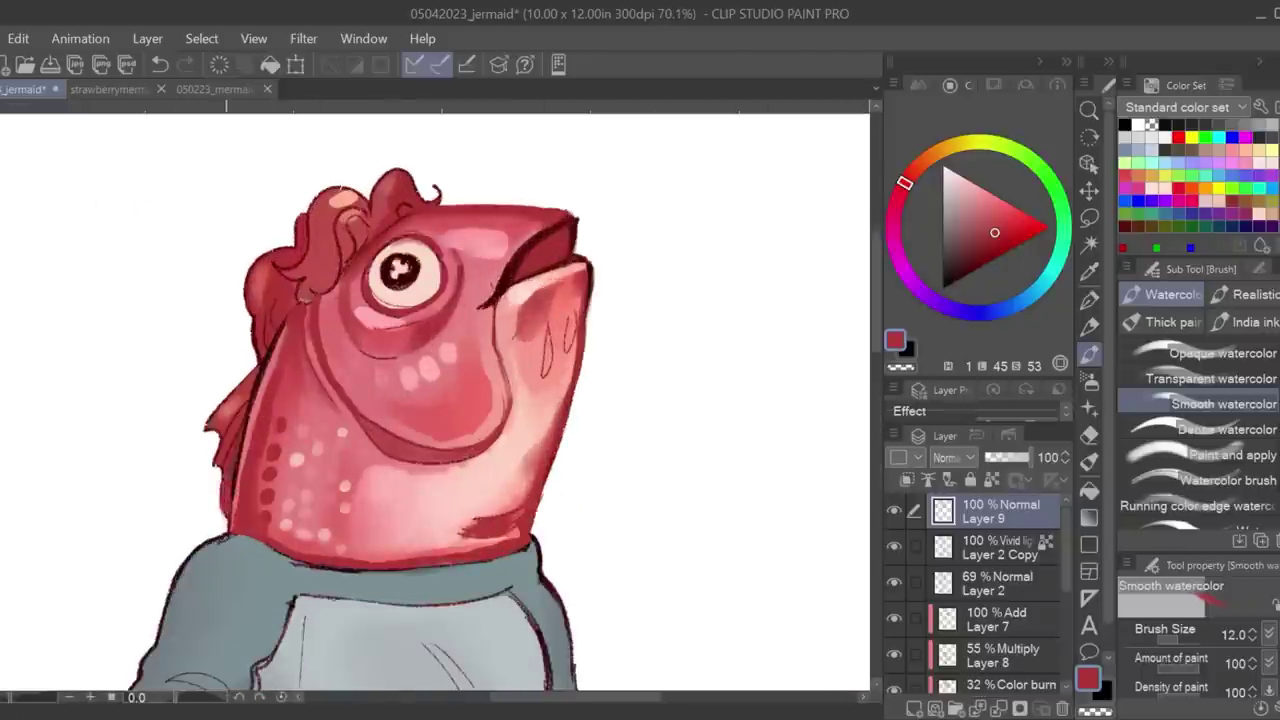
scroll(345, 318, up, 2)
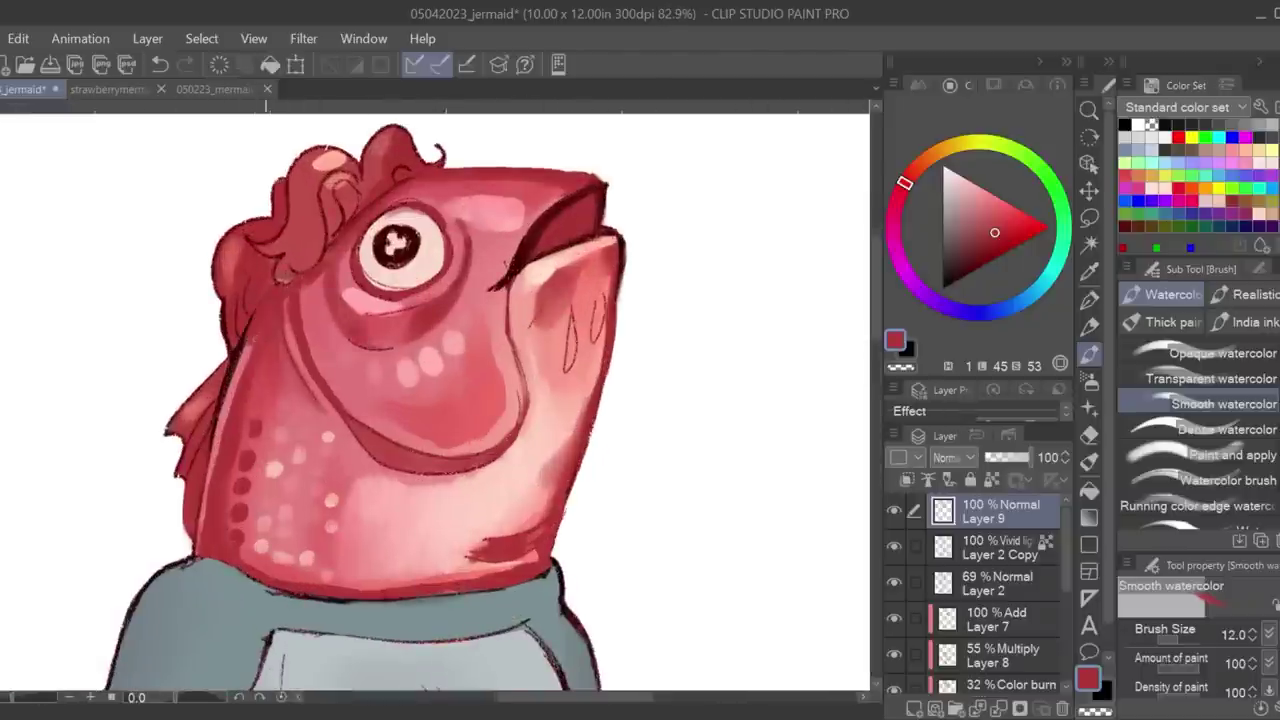
Hide Layer 8 and paint a pale pink heart on the shirt's chest with the Dense watercolor brush at size 12.
drag(18, 699, 6, 699)
click(894, 655)
click(1226, 429)
key(ctrl+z)
click(966, 181)
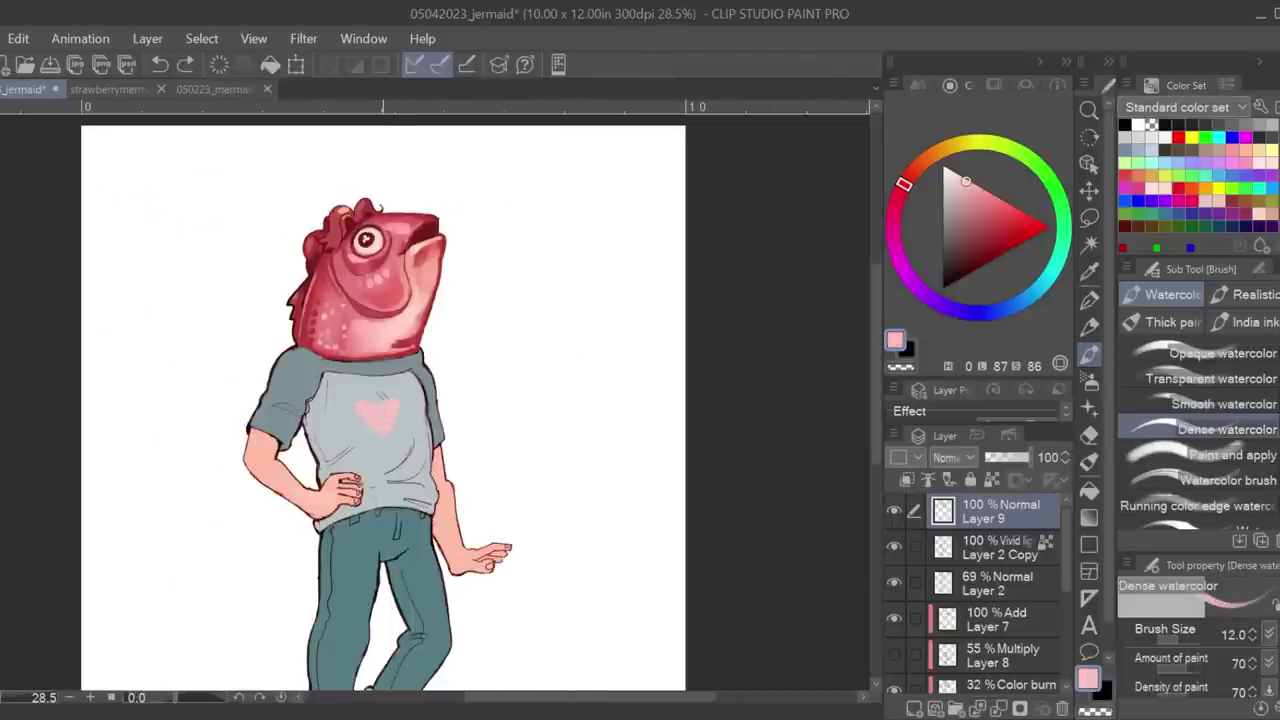
scroll(184, 291, down, 2)
scroll(184, 291, up, 4)
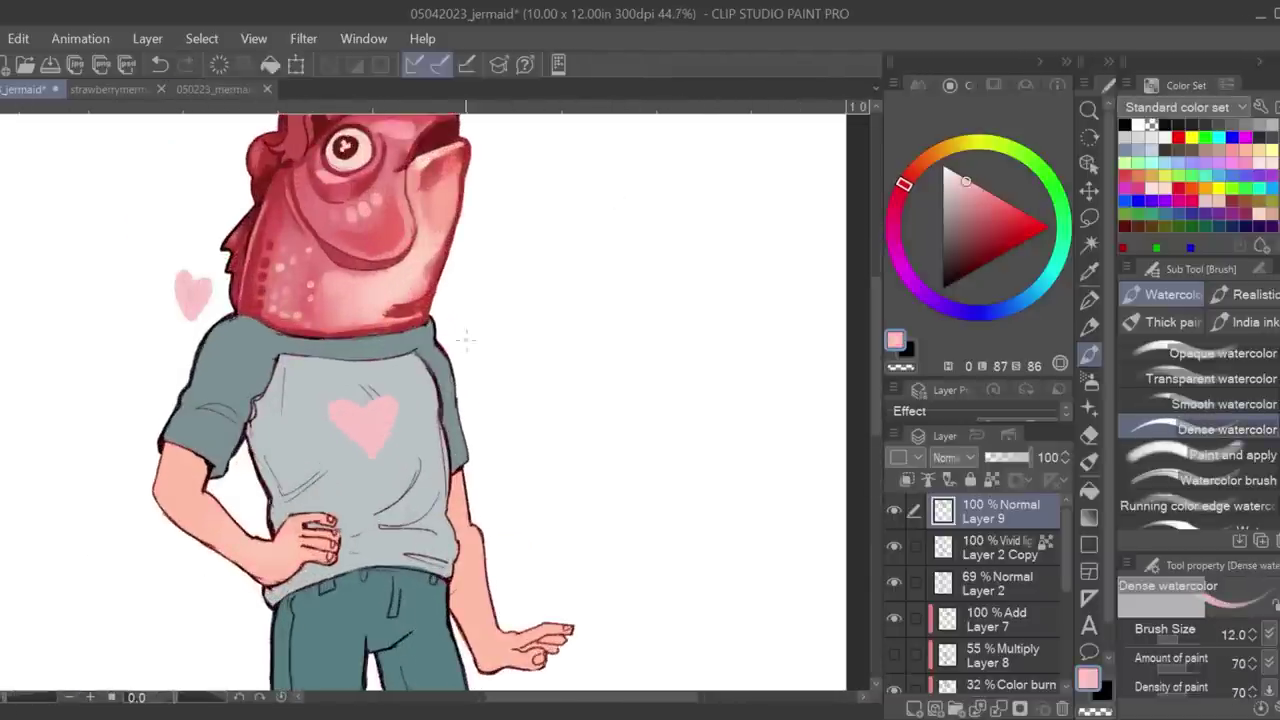
click(160, 65)
key(ctrl+minus)
key(ctrl+plus)
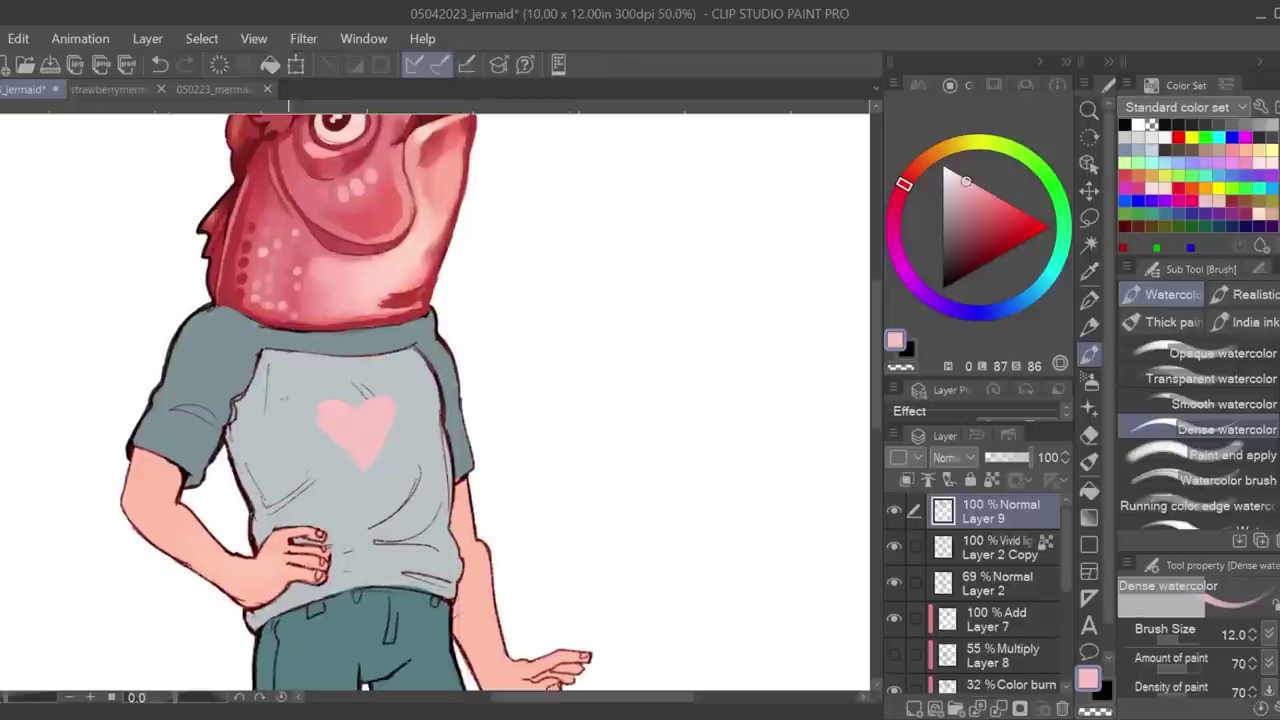
Redraw the bent arm's outline on Layer 9 with sampled skin and dark red tones.
alt+click(185, 498)
drag(184, 504, 243, 558)
scroll(190, 505, down, 5)
scroll(190, 505, up, 5)
alt+click(190, 512)
alt+click(208, 500)
scroll(268, 648, up, 3)
alt+click(82, 484)
drag(84, 487, 69, 407)
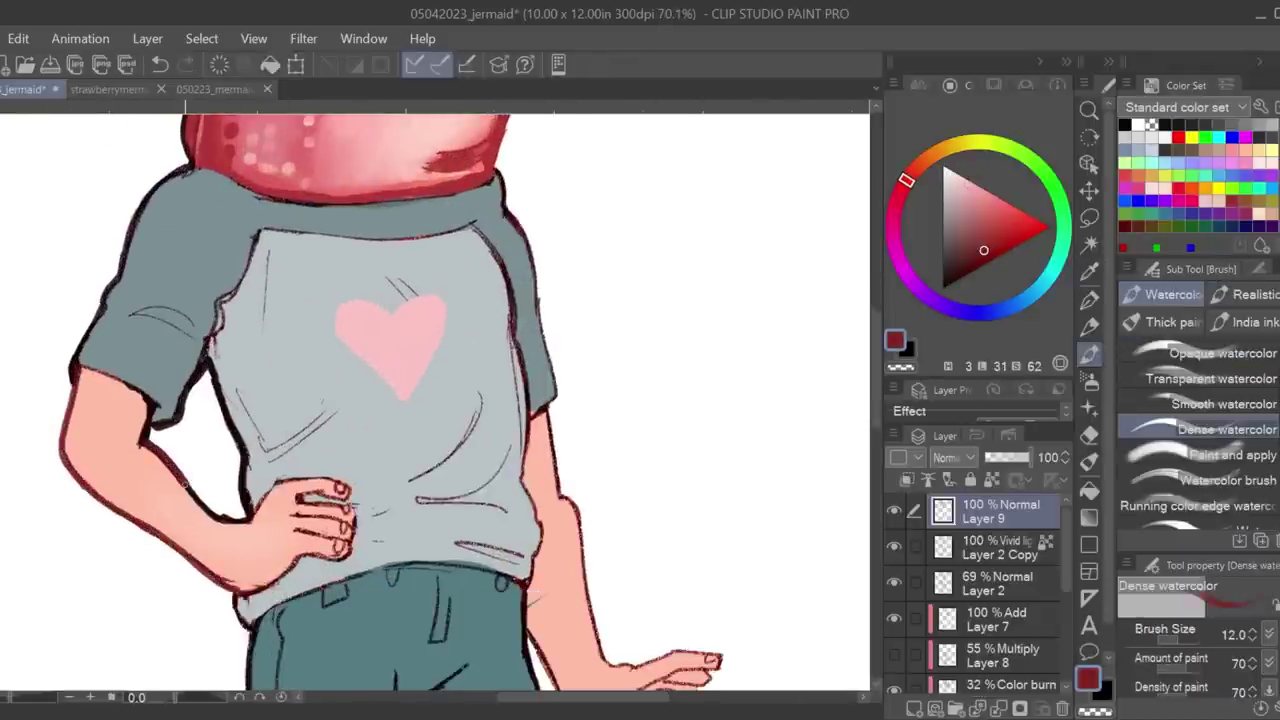
Redraw the outline of the straight arm and its hand in the sampled dark red.
click(2, 698)
scroll(490, 512, up, 4)
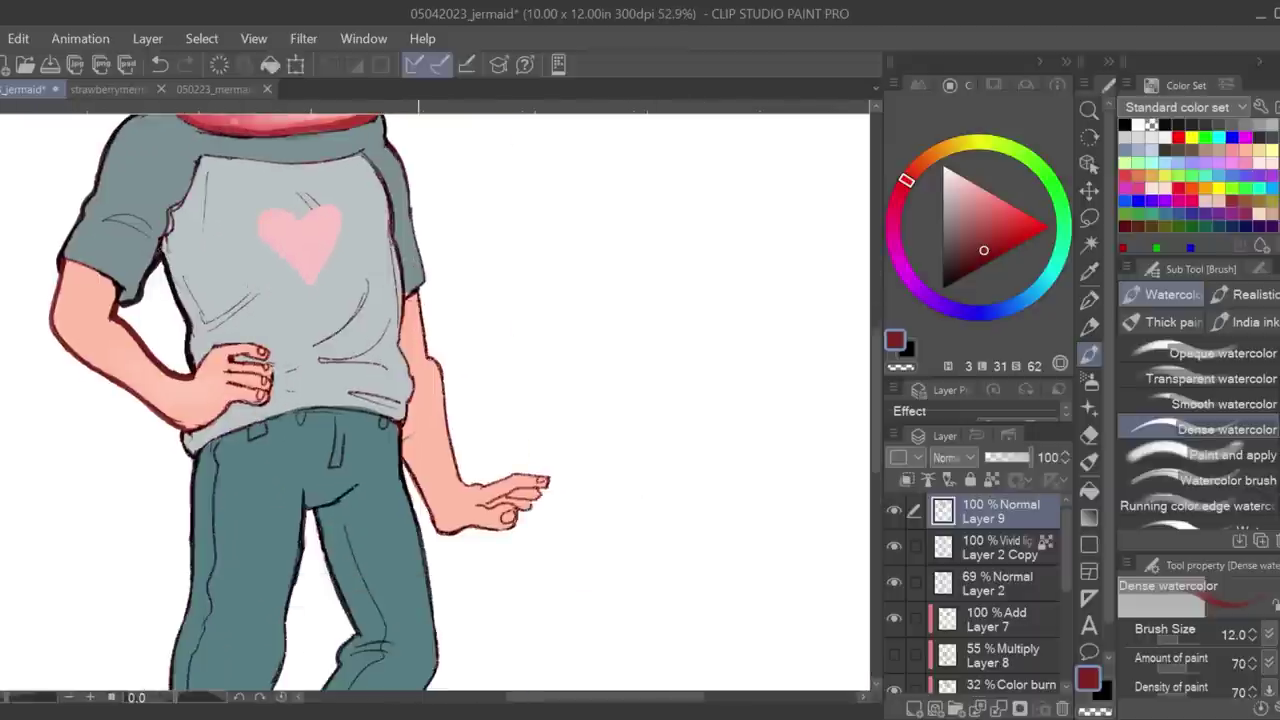
scroll(400, 487, down, 3)
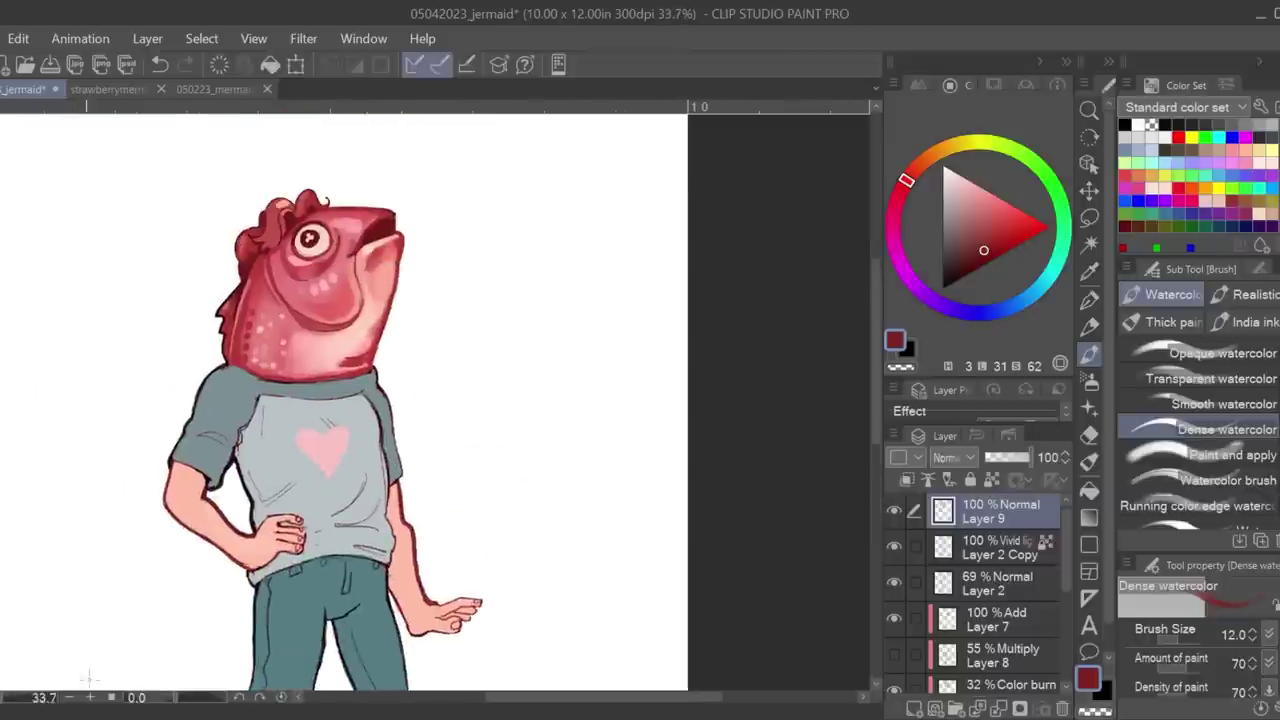
scroll(400, 487, up, 3)
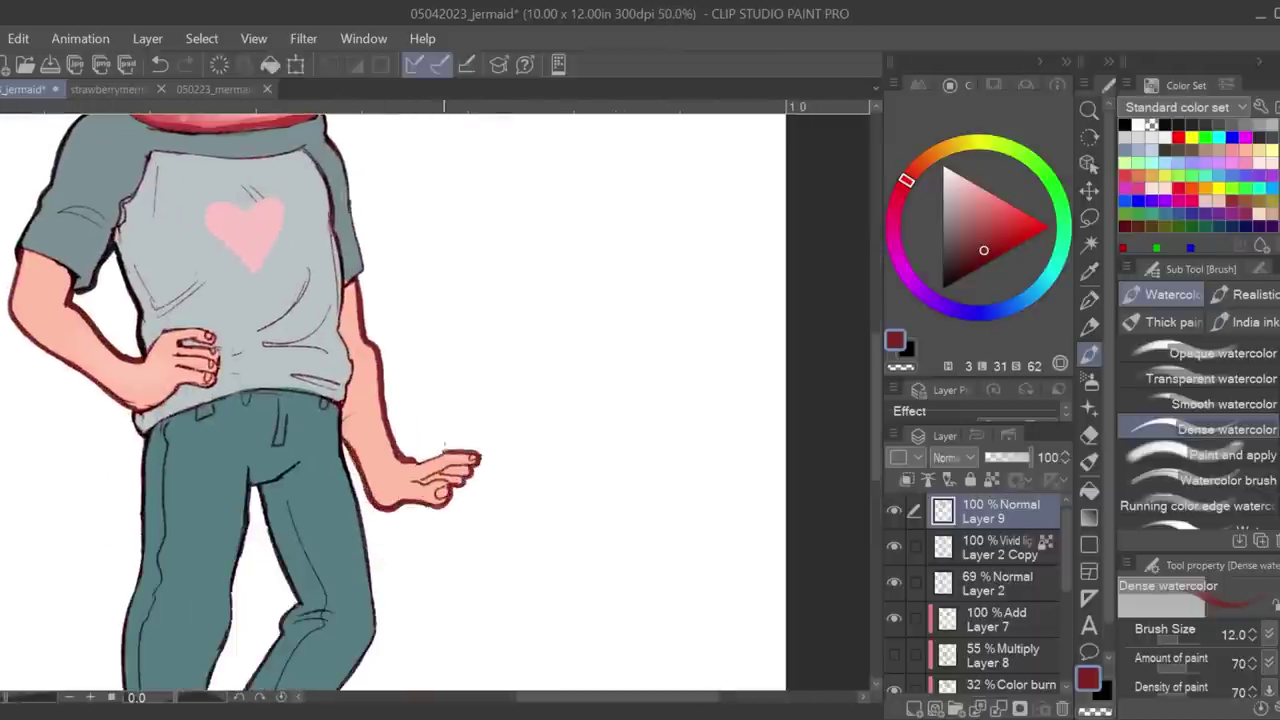
drag(445, 450, 414, 463)
scroll(412, 405, down, 3)
Retrace the shirt's sleeve and shoulder outlines with a sampled near-black red and clean up stray marks.
scroll(412, 405, up, 4)
drag(310, 180, 496, 448)
alt+click(498, 350)
drag(499, 356, 532, 460)
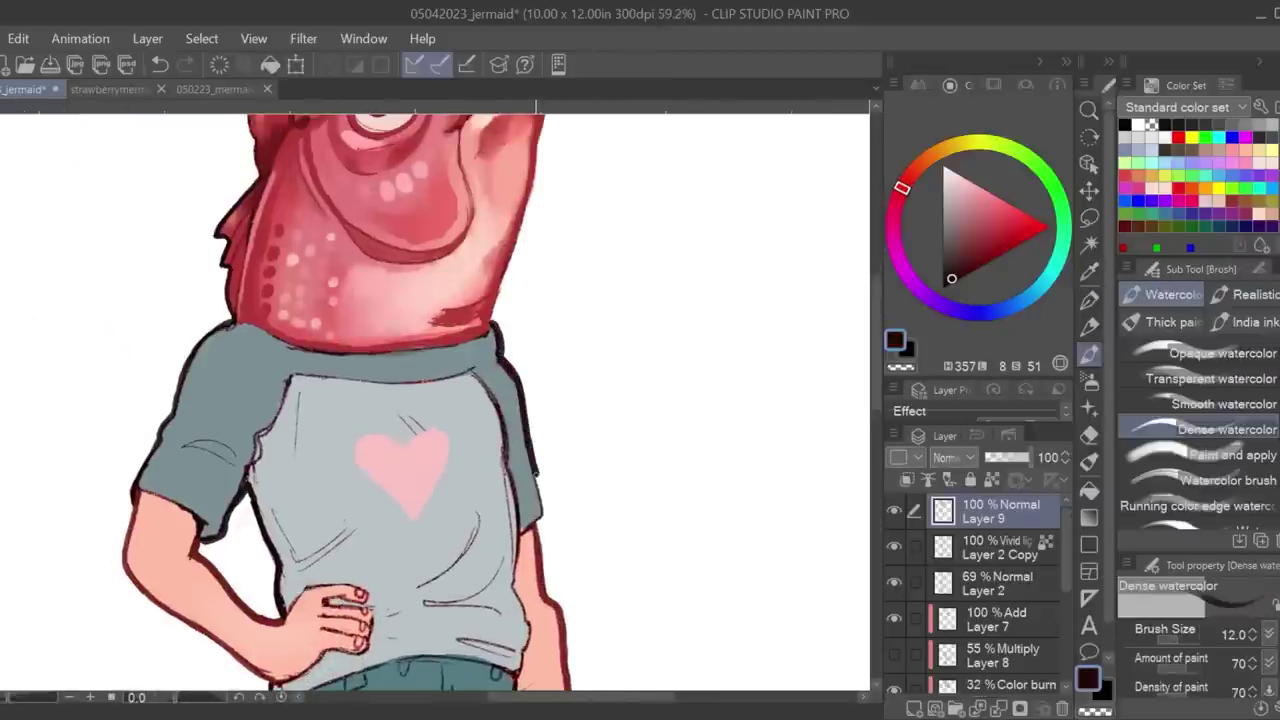
key(e)
mouse_move(247, 319)
mouse_down()
mouse_move(230, 321)
mouse_move(281, 340)
mouse_move(489, 322)
mouse_up()
key(b)
mouse_move(20, 698)
mouse_down()
mouse_move(1, 702)
mouse_move(18, 698)
mouse_up()
click(162, 65)
Darken the outlines of the jeans from the waist down to the rolled cuffs.
drag(876, 305, 876, 415)
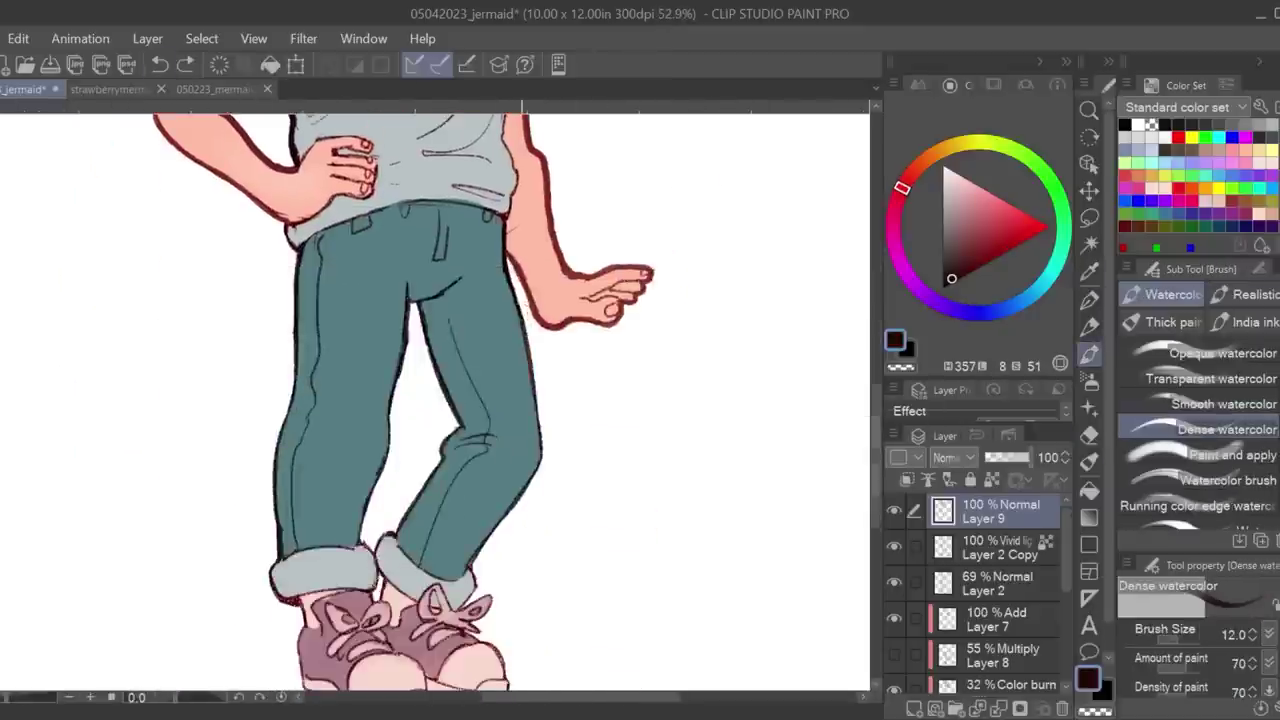
drag(7, 701, 8, 700)
drag(694, 197, 630, 440)
drag(8, 700, 2, 700)
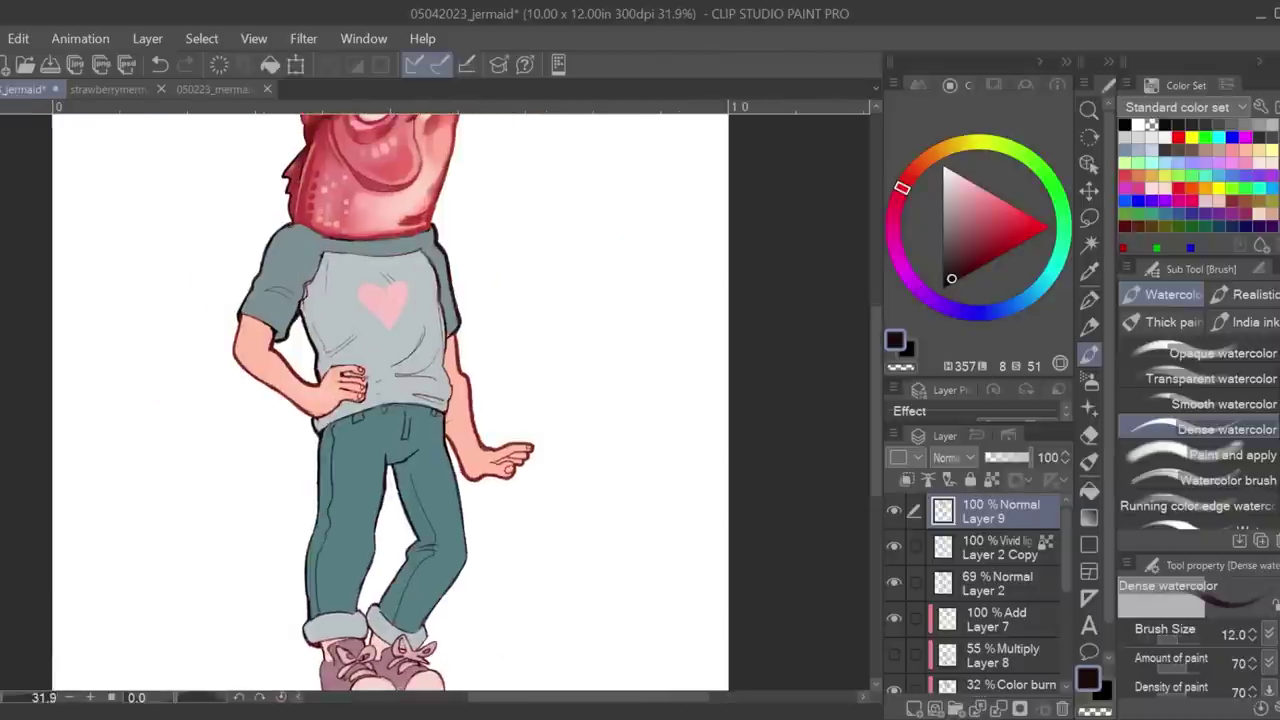
scroll(500, 494, down, 3)
Add a new layer above Layer 9 and merge it back down.
key(ctrl+shift+n)
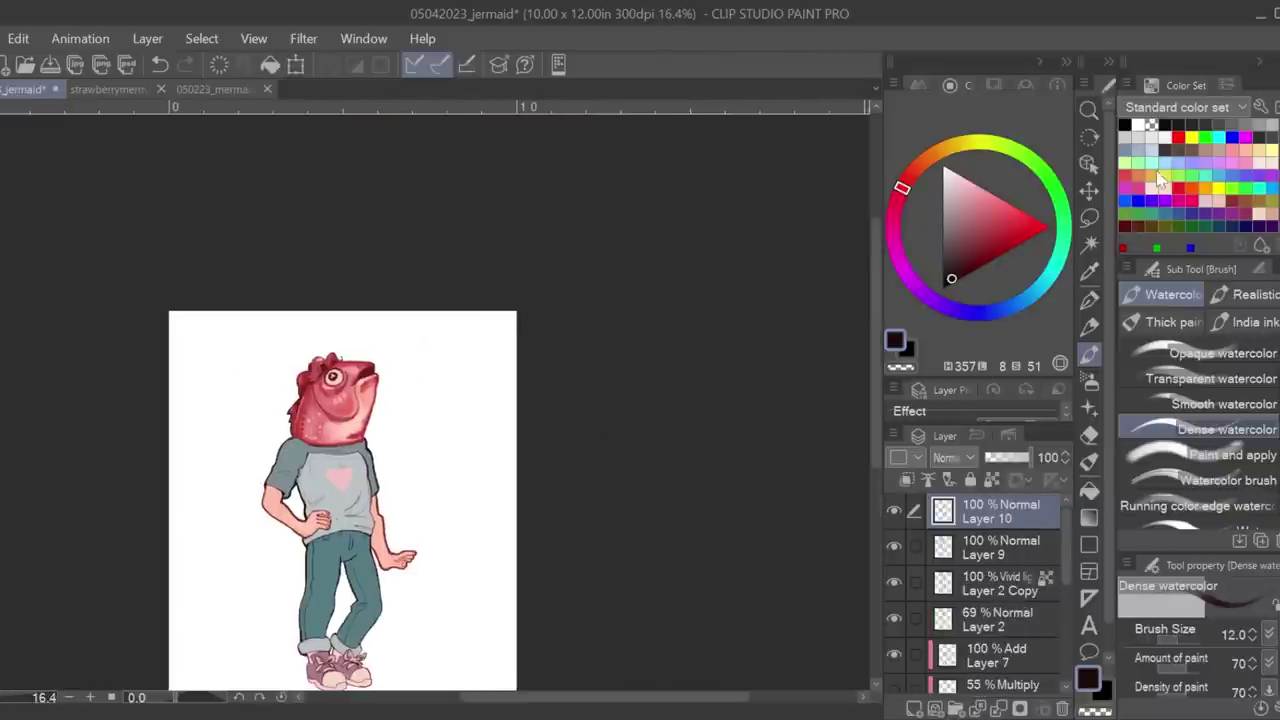
click(999, 708)
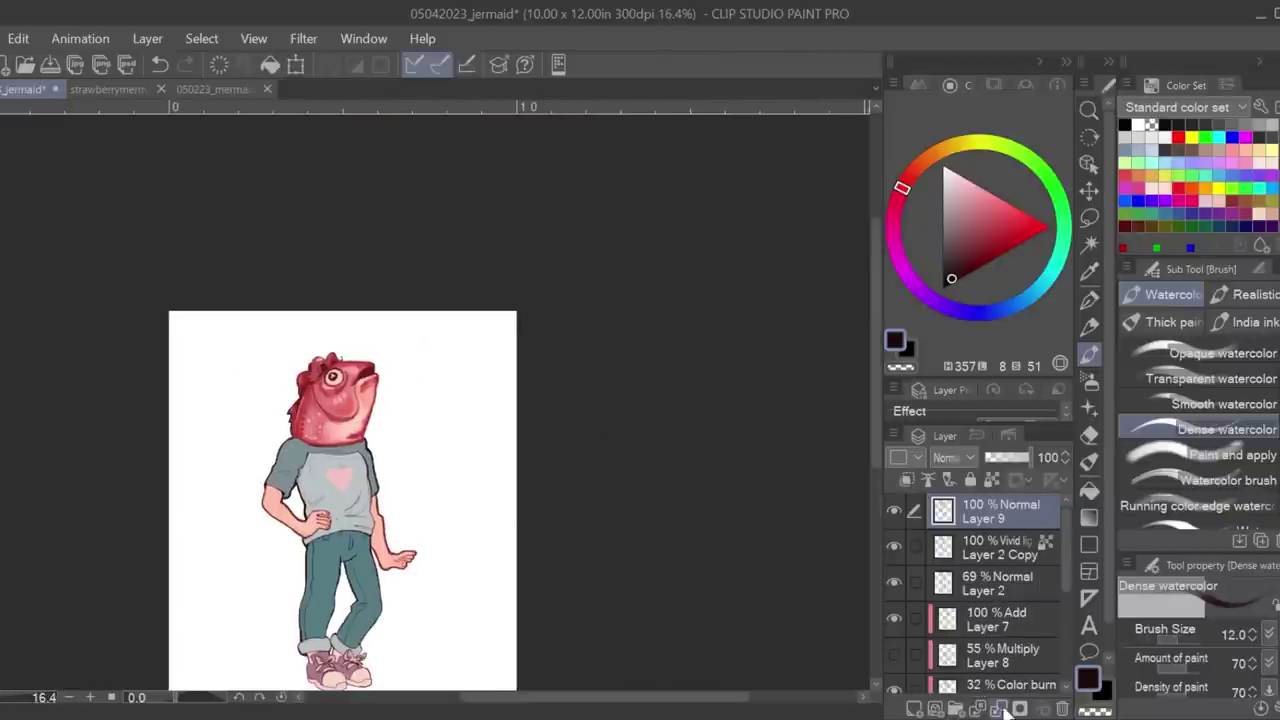
click(931, 711)
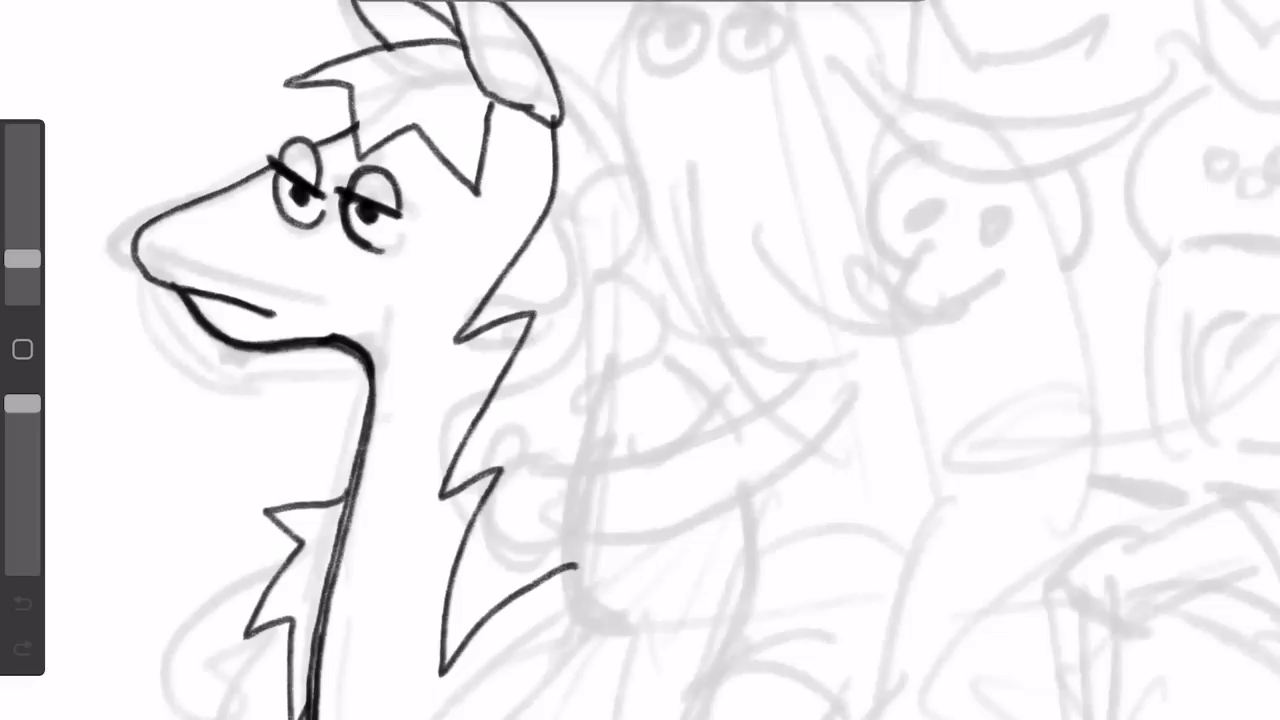
Ink the long-haired rider's hair, arm and hat crown over the sketch behind the horse's head.
drag(640, 380, 710, 355)
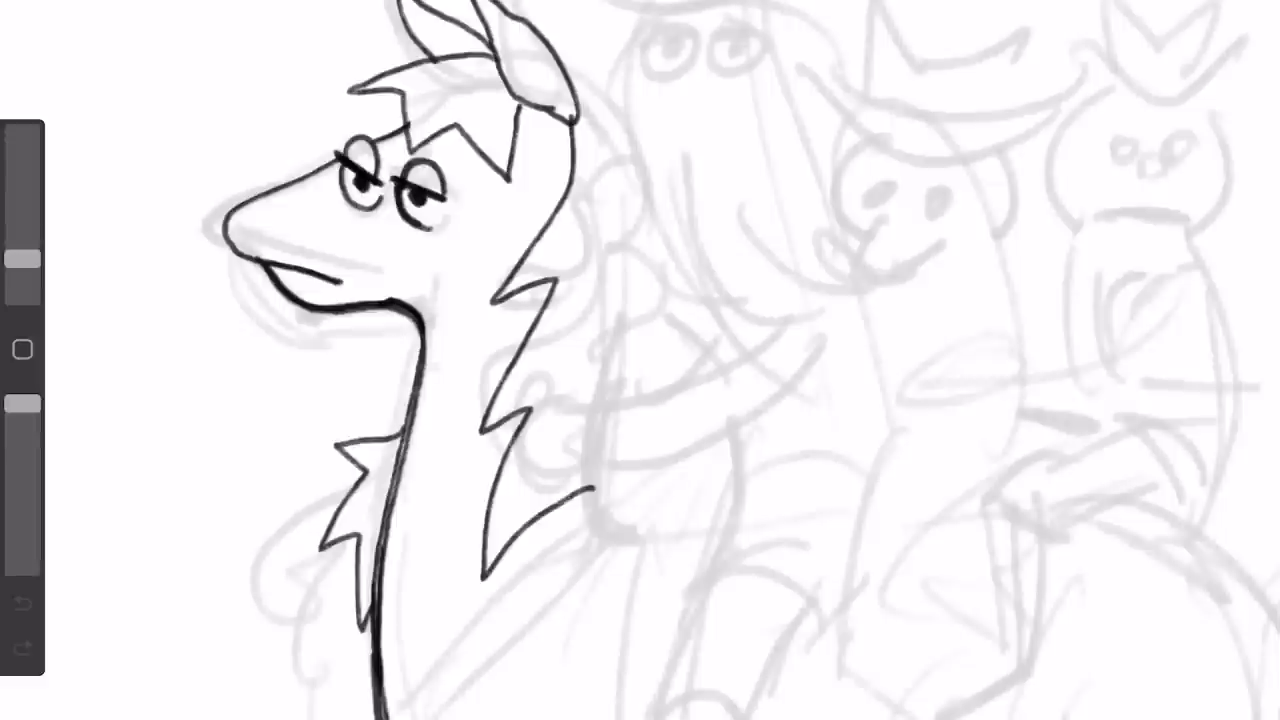
drag(22, 258, 22, 249)
scroll(640, 360, down, 2)
mouse_move(528, 186)
mouse_down()
mouse_move(576, 418)
mouse_move(672, 184)
mouse_move(628, 153)
mouse_up()
scroll(640, 360, down, 2)
drag(578, 336, 488, 436)
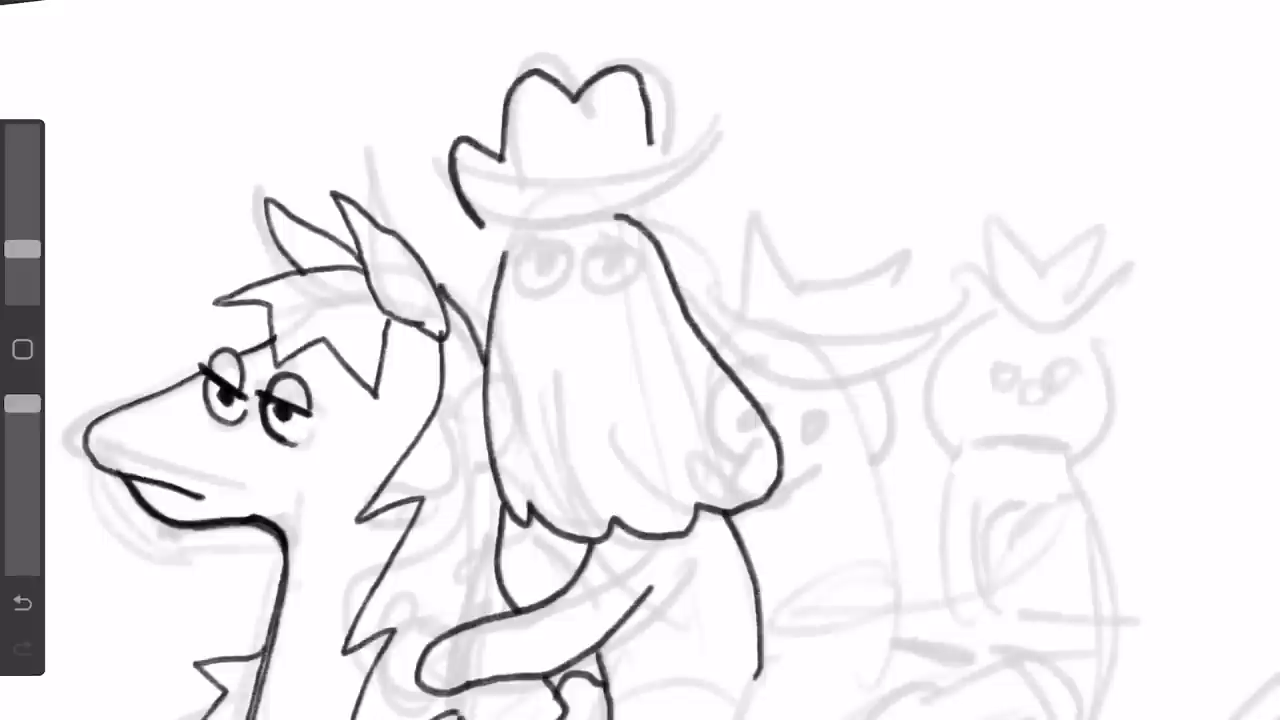
drag(451, 140, 700, 129)
drag(490, 160, 640, 200)
scroll(640, 400, down, 3)
key(ctrl+z)
key(ctrl+z)
key(ctrl+z)
Ink a smaller cowboy hat with a curved brim and a band on the long-haired rider's head.
scroll(600, 180, up, 5)
mouse_move(477, 277)
mouse_down()
mouse_move(482, 334)
mouse_move(568, 280)
mouse_up()
drag(572, 284, 572, 328)
drag(480, 332, 570, 330)
drag(478, 298, 574, 298)
drag(485, 273, 568, 275)
scroll(600, 300, down, 3)
scroll(600, 360, up, 3)
Add the rider's far arm line beneath the hair and thicken the top of the horse's foreleg.
drag(476, 444, 505, 391)
scroll(600, 360, down, 5)
scroll(560, 380, up, 5)
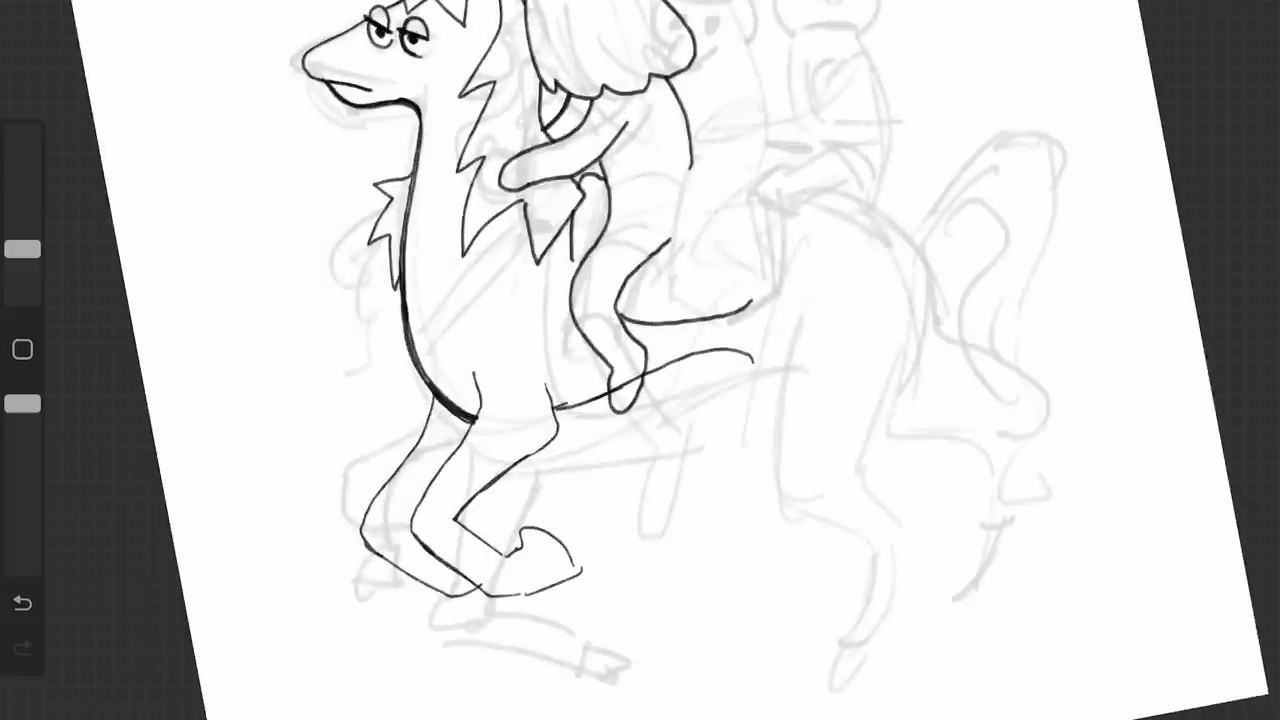
scroll(600, 360, down, 2)
drag(668, 184, 660, 290)
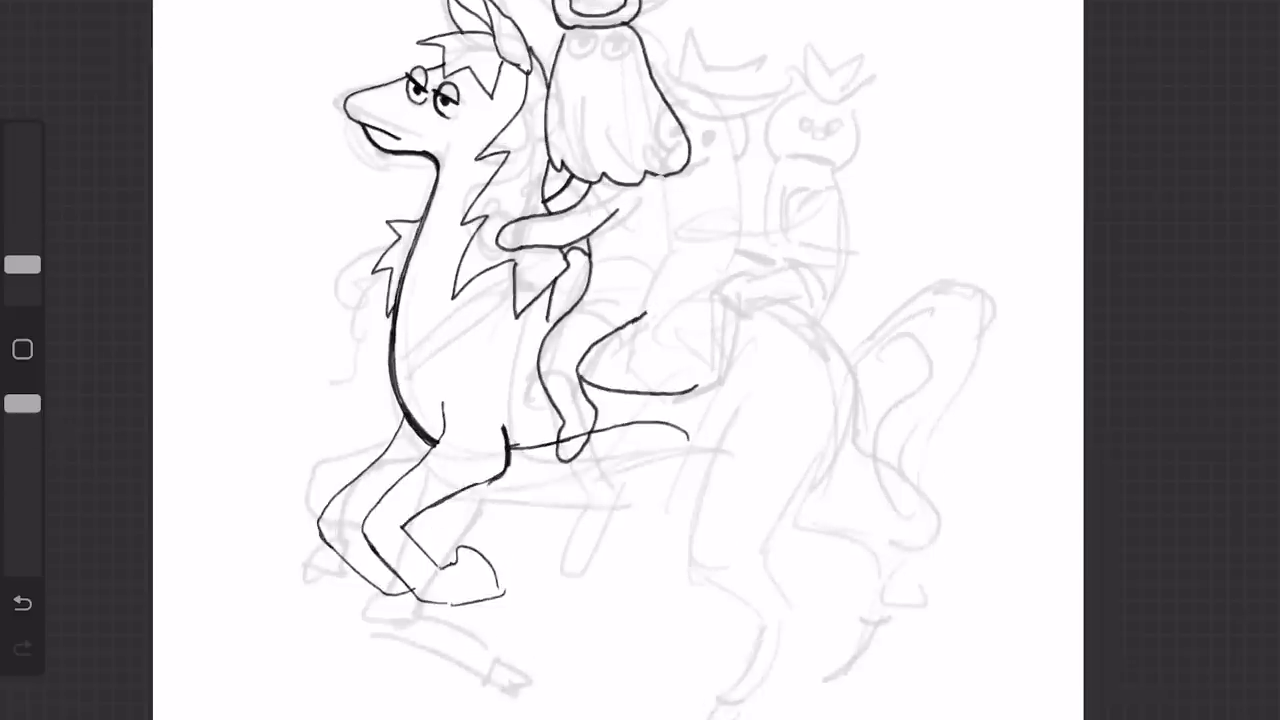
Draw two round half-lidded eyes with pupils directly under the long-haired rider's hat brim.
scroll(600, 250, up, 5)
key(ctrl+z)
drag(545, 122, 552, 119)
mouse_move(607, 124)
mouse_down()
mouse_move(620, 187)
mouse_move(645, 165)
mouse_up()
drag(528, 144, 655, 144)
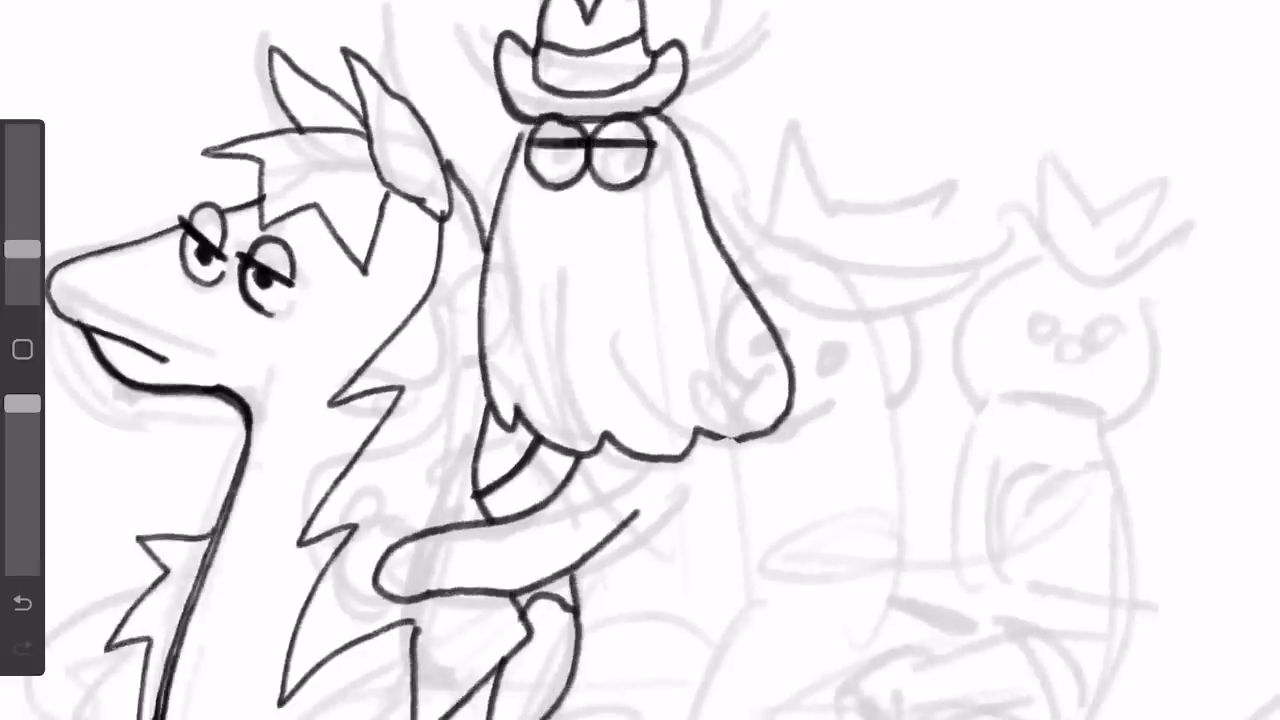
scroll(640, 360, down, 4)
drag(508, 162, 530, 334)
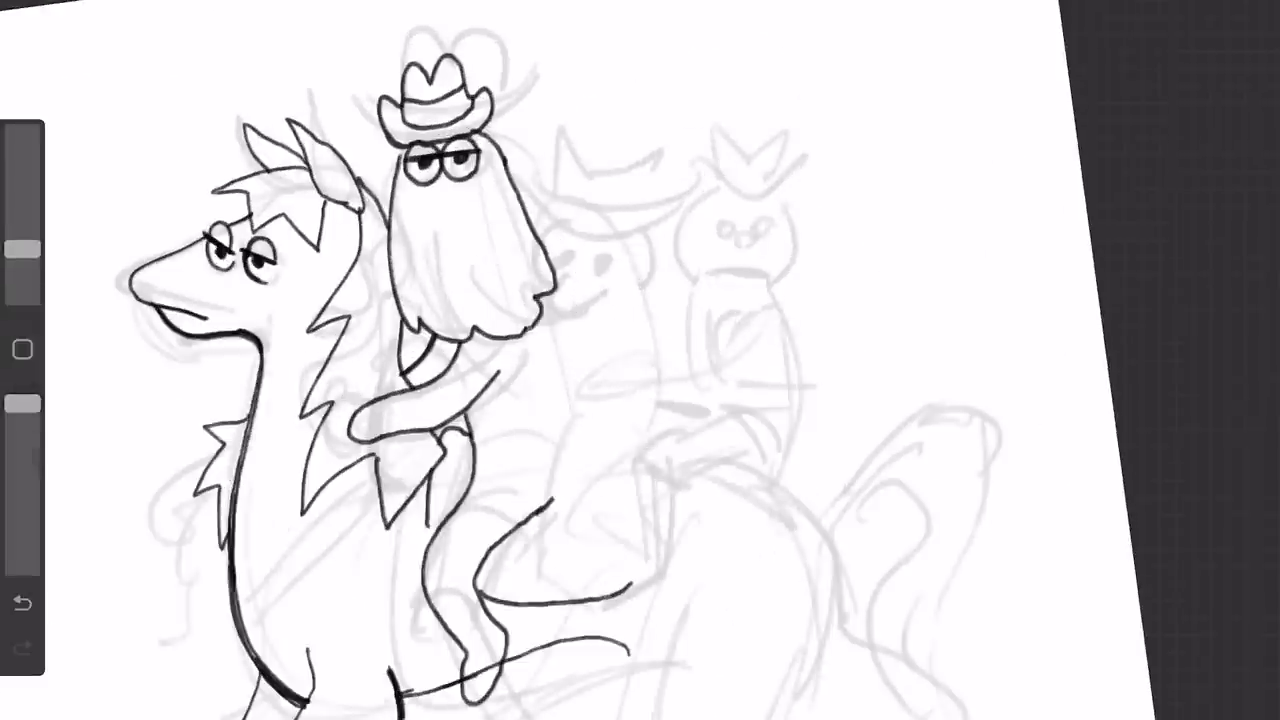
Ink two smaller riders with cowboy hats behind the first: a beaked bird figure and a round-nosed boy.
scroll(600, 360, down, 3)
scroll(640, 360, up, 4)
scroll(640, 360, down, 3)
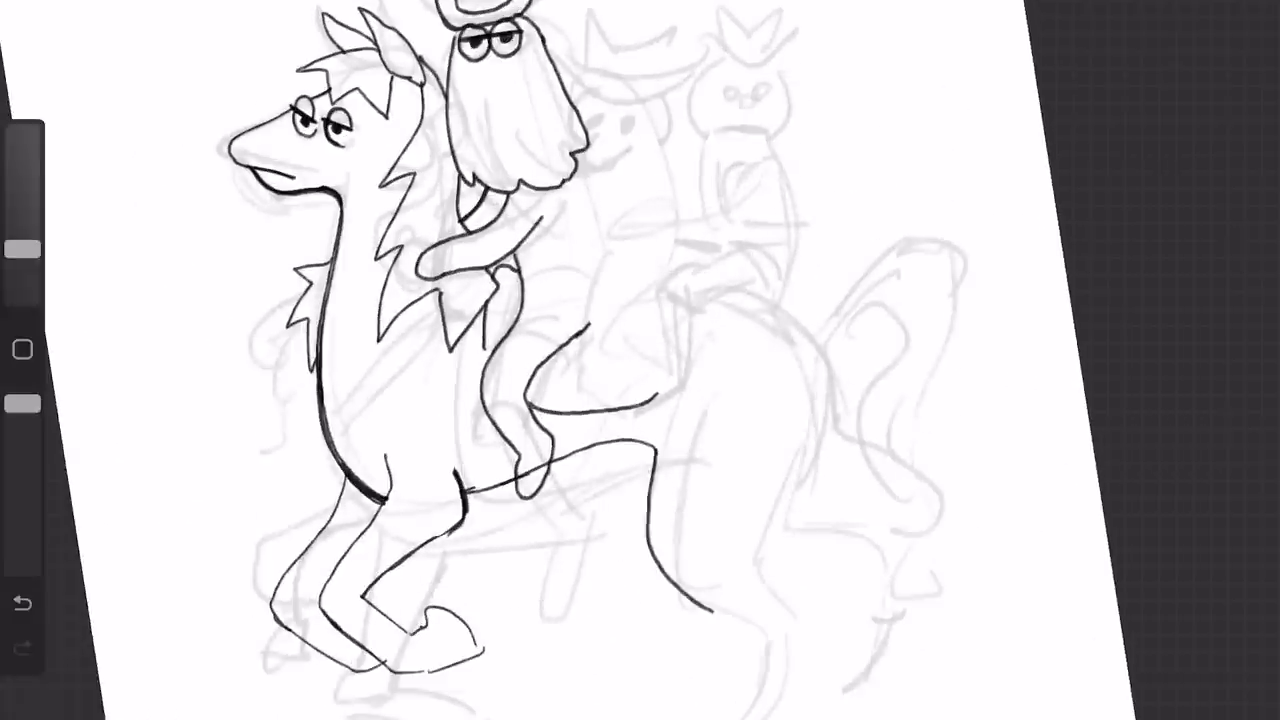
drag(729, 285, 791, 485)
scroll(640, 360, down, 3)
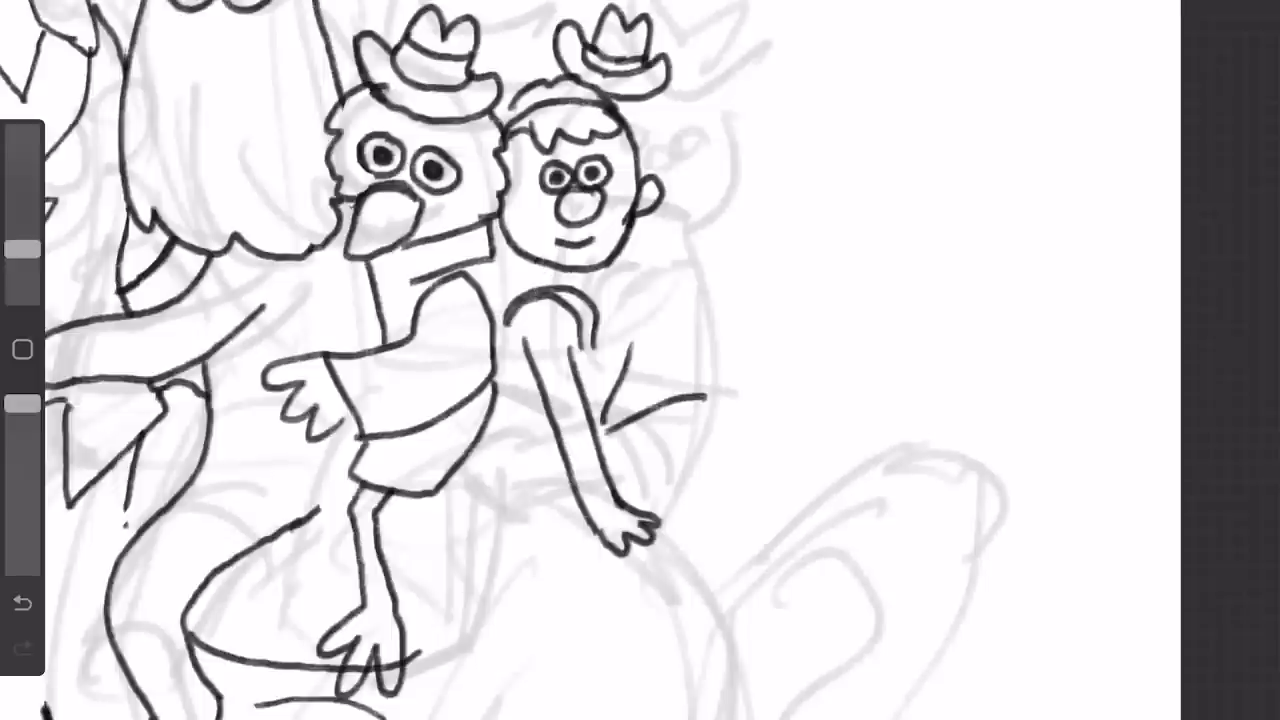
Ink the rear rider's neck and a raised, waving arm with its hand.
scroll(560, 360, down, 8)
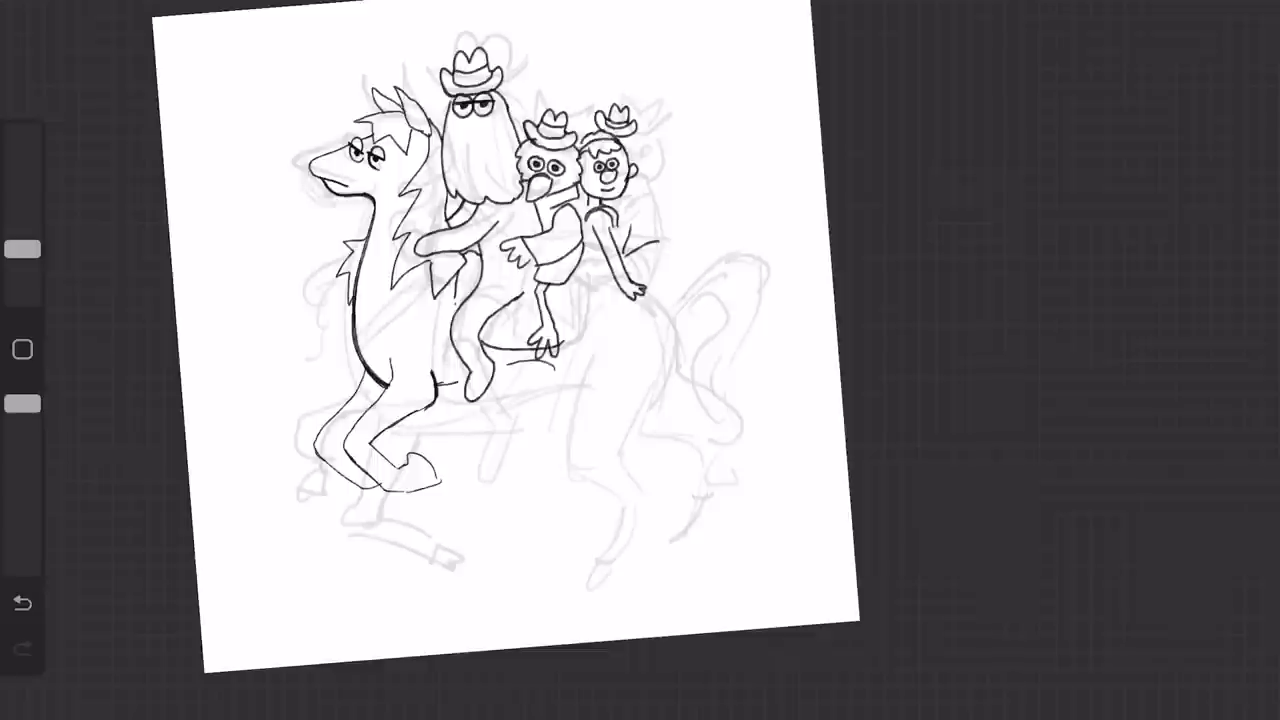
scroll(560, 360, up, 7)
drag(508, 306, 580, 308)
scroll(540, 330, down, 1)
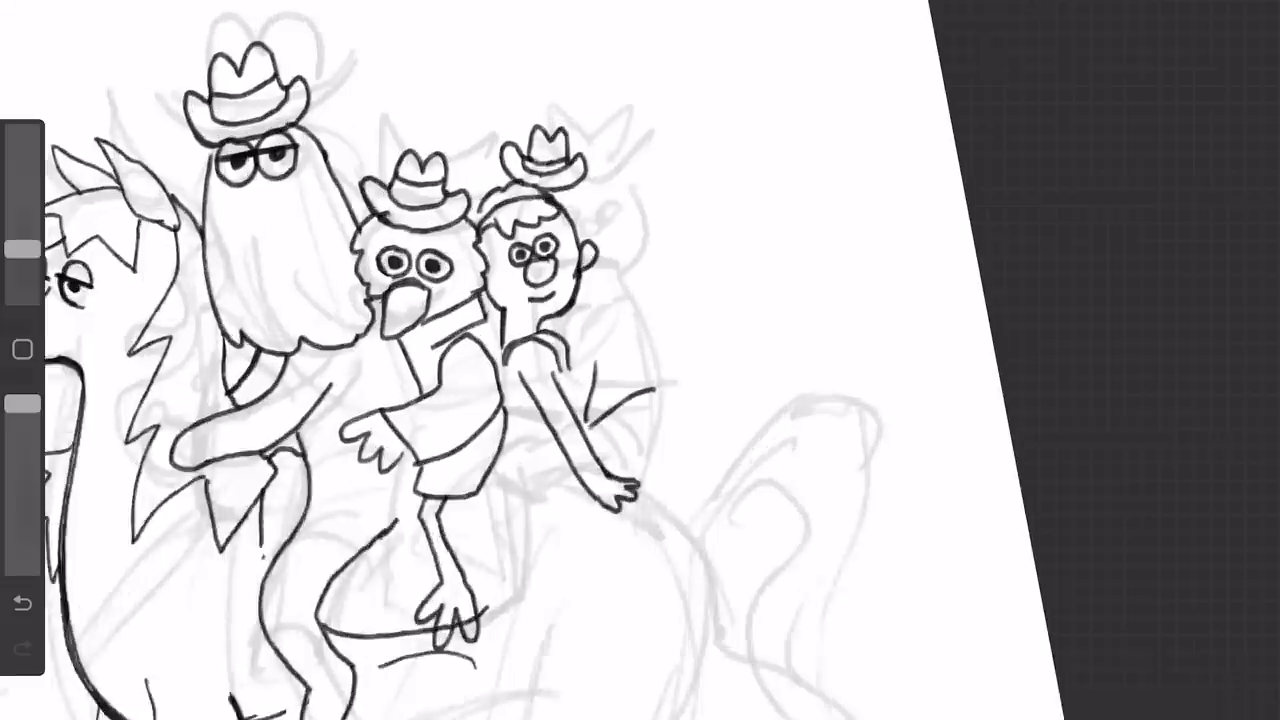
scroll(560, 330, up, 3)
drag(462, 341, 461, 390)
drag(512, 377, 641, 308)
drag(637, 304, 671, 280)
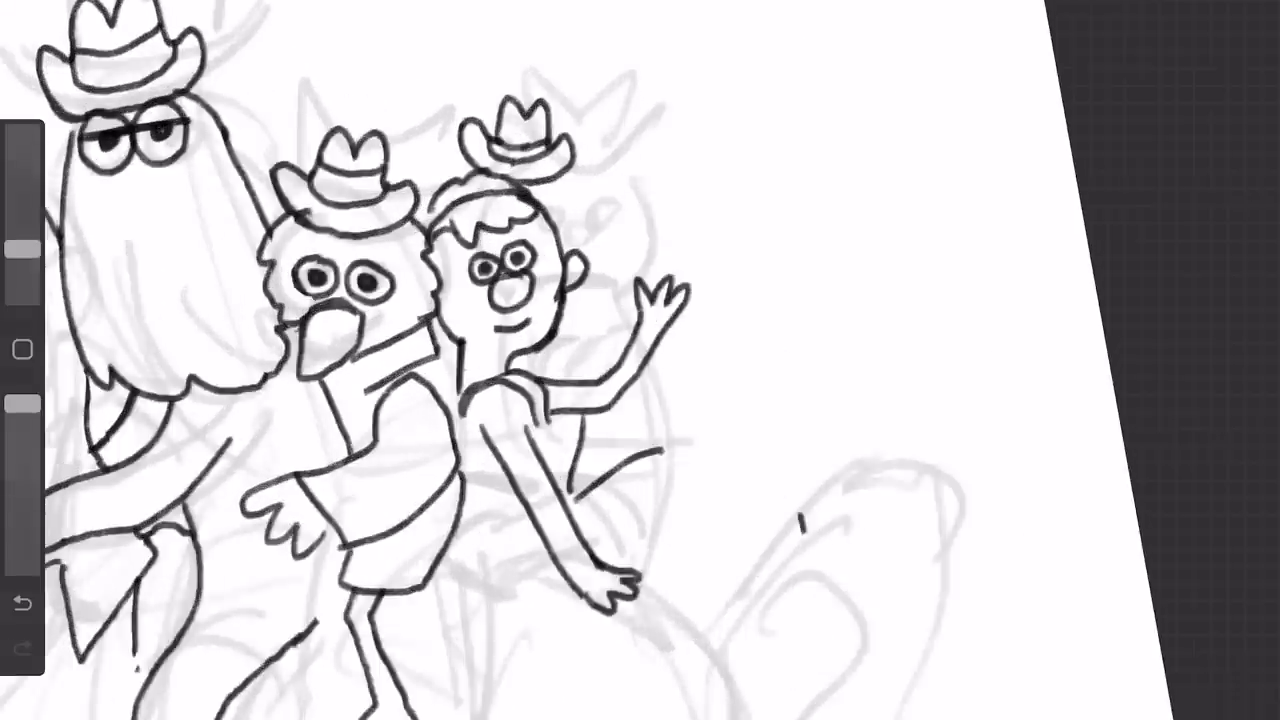
Ink the rear rider's overall straps, shorts, bent leg and shoe.
scroll(590, 360, down, 3)
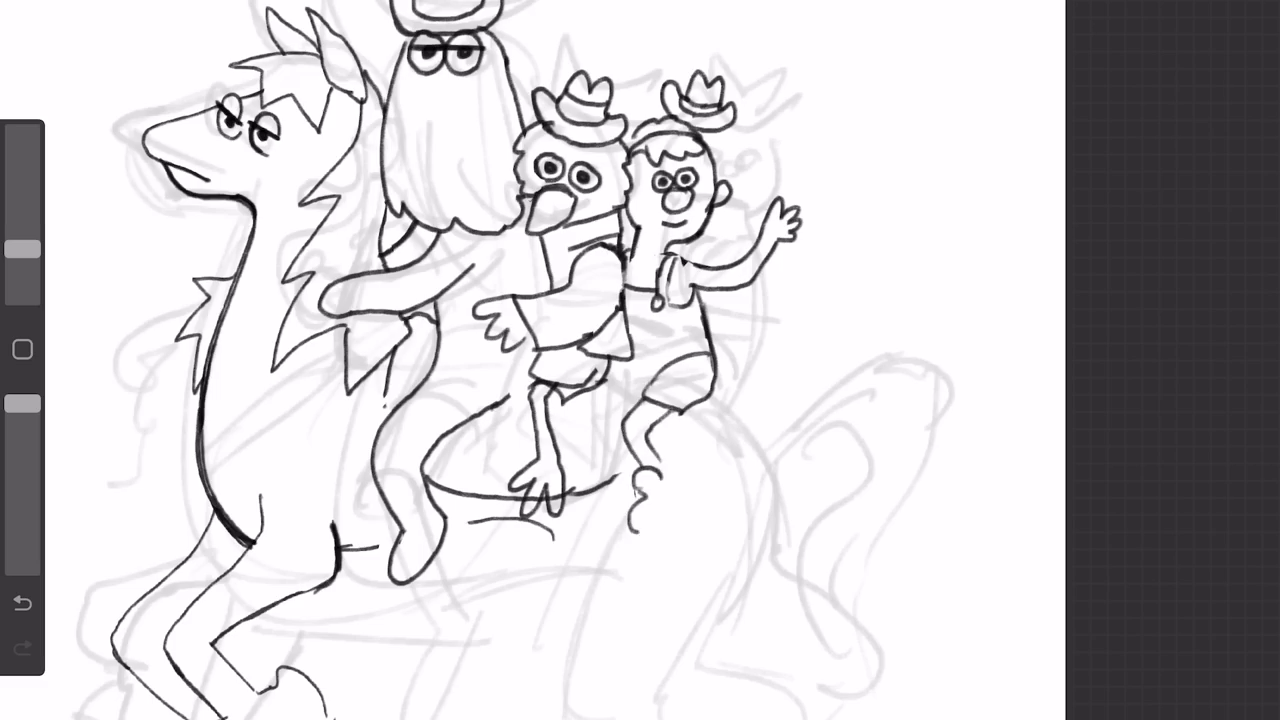
scroll(590, 360, up, 2)
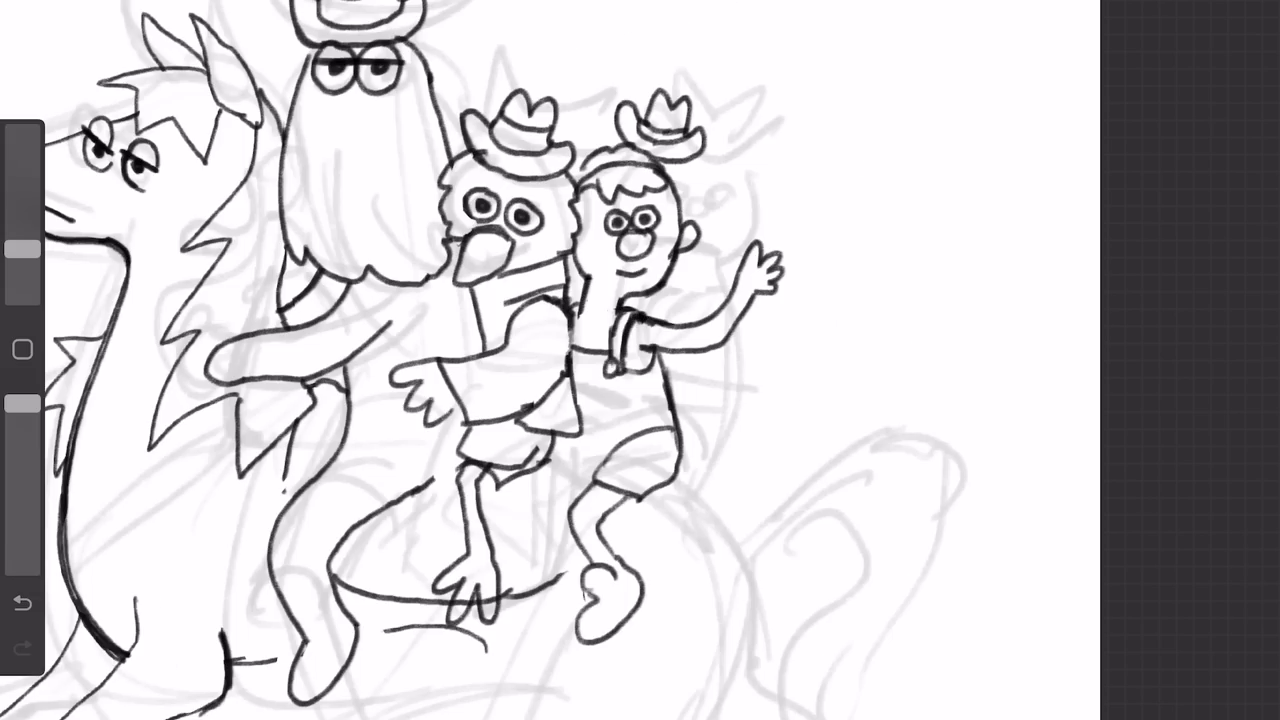
drag(593, 275, 596, 314)
scroll(560, 360, down, 2)
scroll(560, 360, up, 2)
Ink the horse's belly, hindquarters, hind legs and curled tail, and hide the rough sketch.
drag(22, 249, 22, 258)
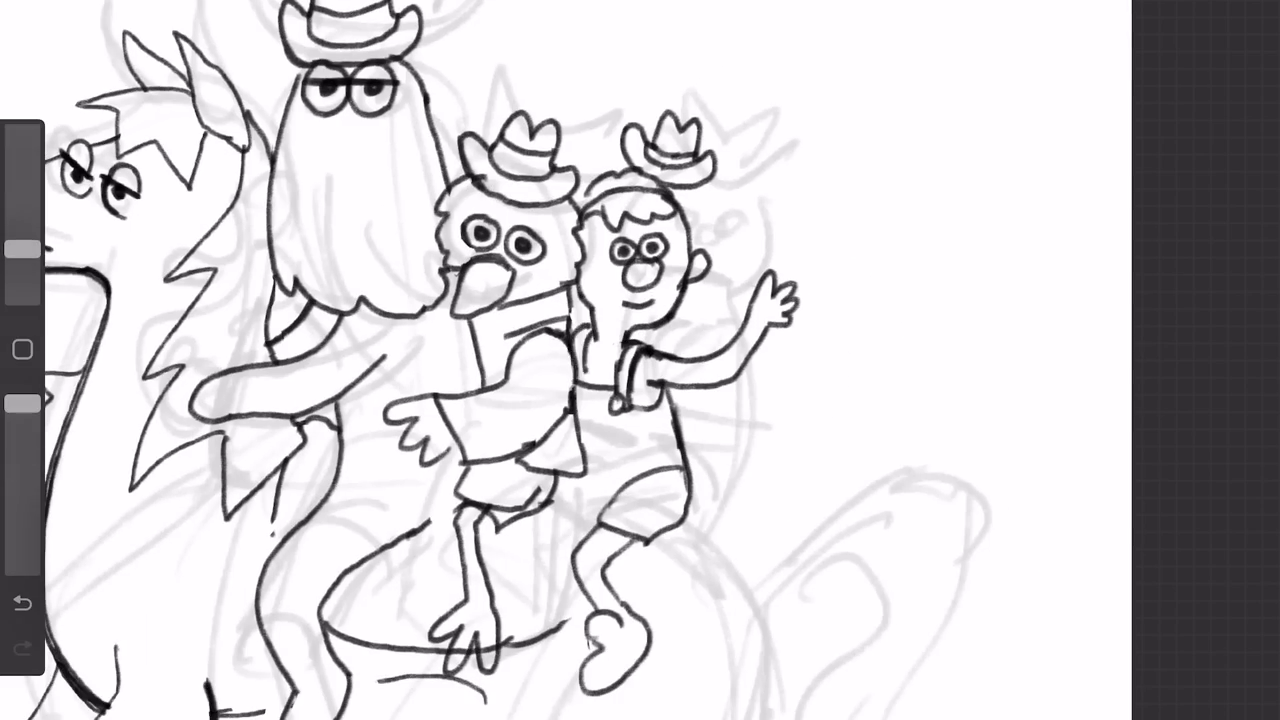
scroll(590, 360, down, 3)
scroll(590, 360, up, 2)
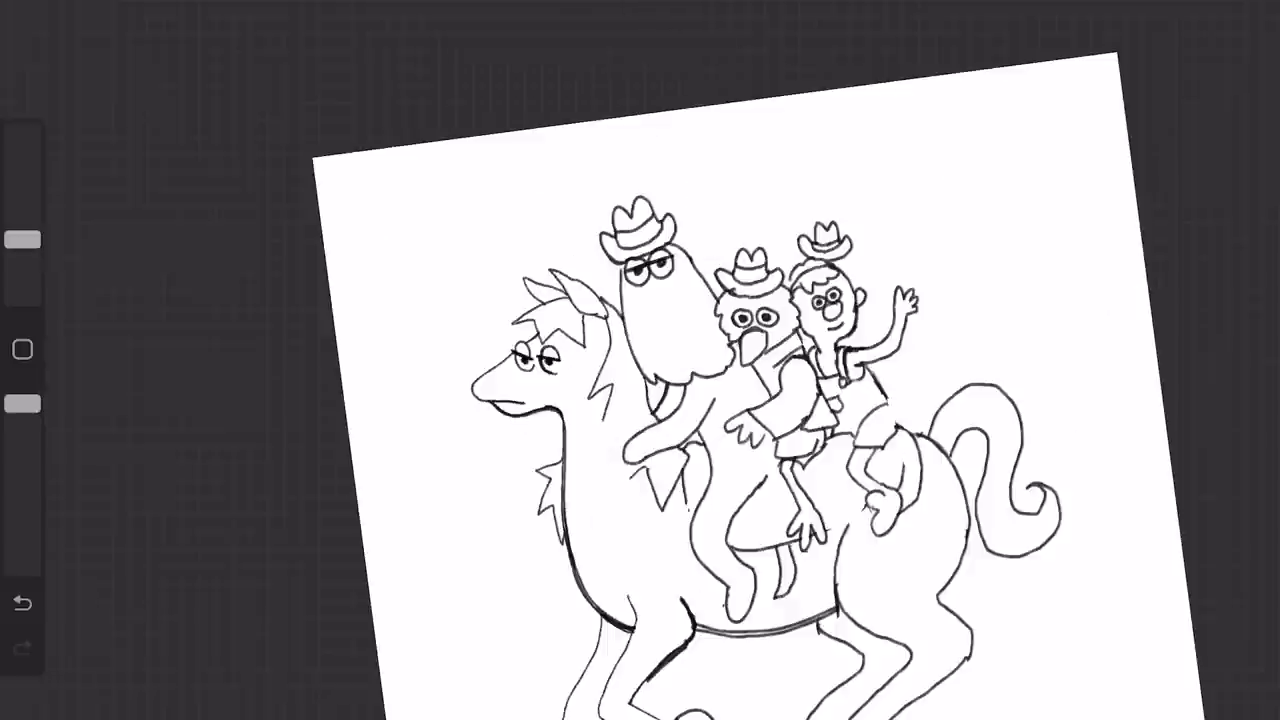
Replace the horse's spiky mane with smooth rounded locks beside the neck and erase the jagged forelock.
scroll(640, 360, up, 3)
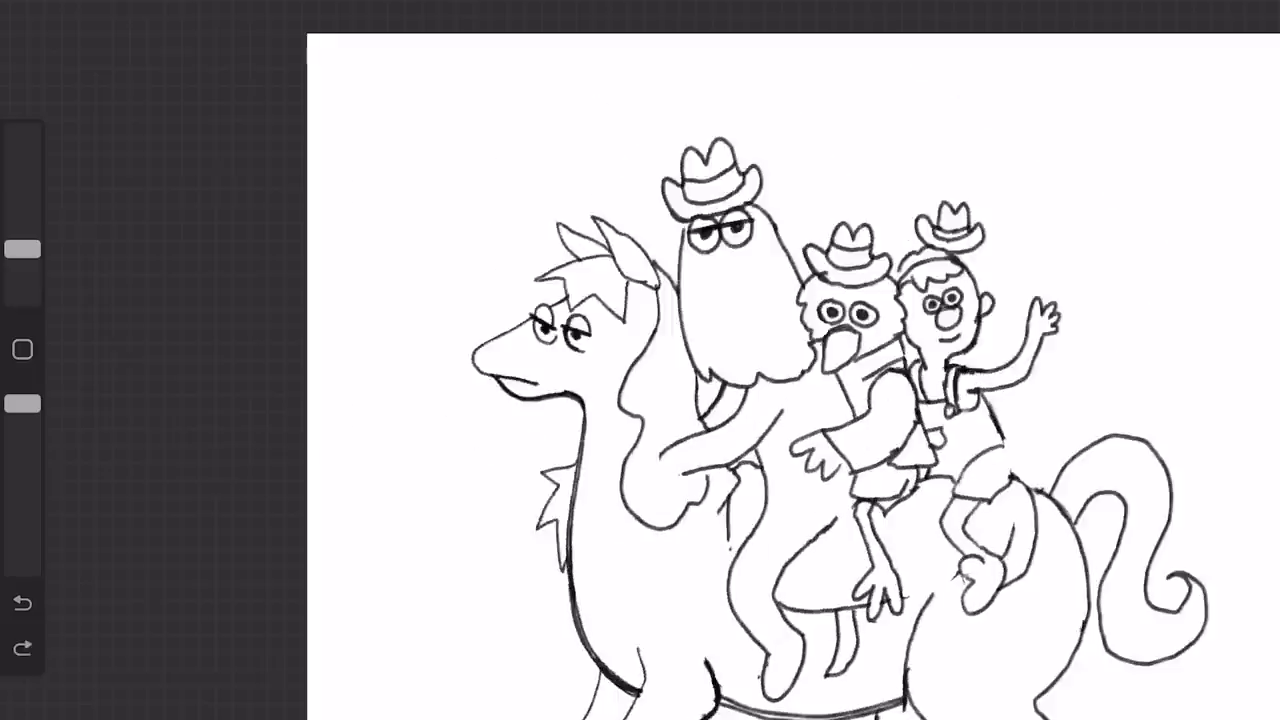
key(ctrl+z)
drag(22, 239, 22, 265)
scroll(640, 360, down, 2)
scroll(640, 360, up, 4)
drag(585, 405, 650, 410)
key(b)
drag(574, 366, 676, 382)
key(ctrl+z)
scroll(640, 360, down, 2)
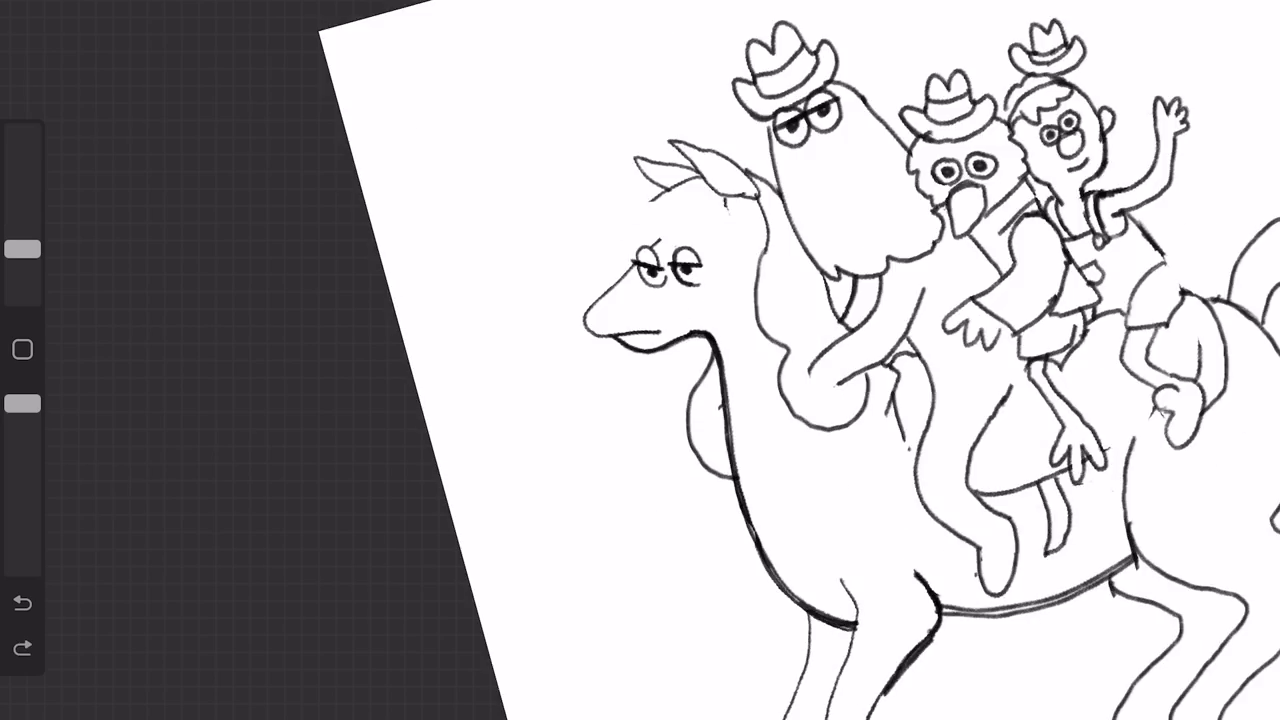
Ink a swept forelock across the horse's forehead below the ears.
scroll(640, 360, up, 3)
drag(708, 236, 690, 278)
drag(608, 186, 708, 250)
scroll(640, 360, down, 5)
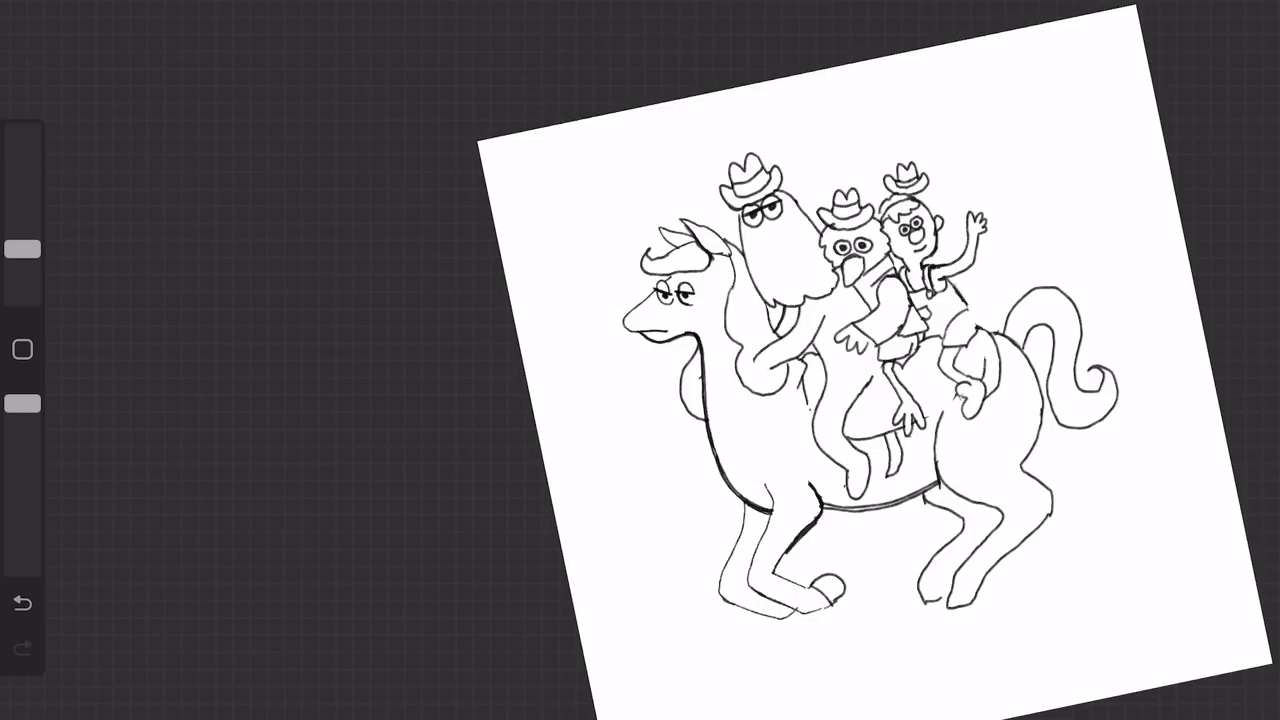
Refine the line art, fill the whole silhouette with pale yellow, and undo the pink on the long-haired rider.
scroll(640, 360, up, 4)
drag(938, 361, 998, 460)
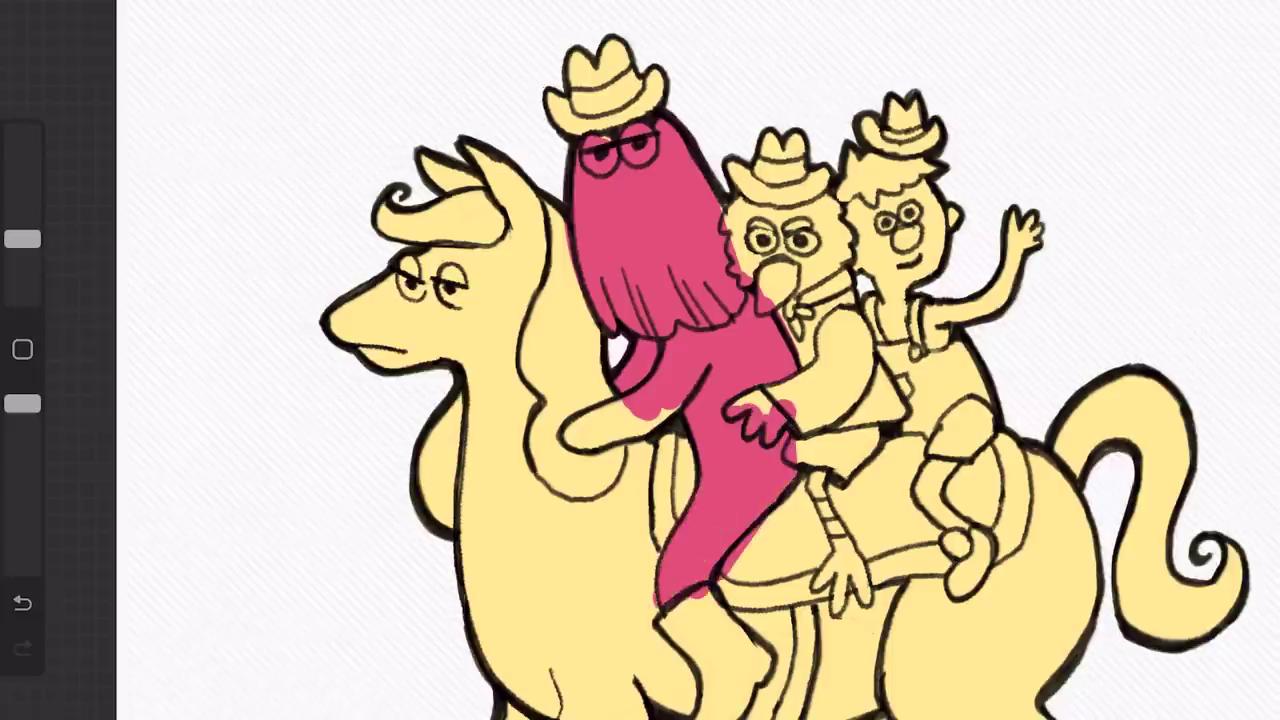
key(ctrl+z)
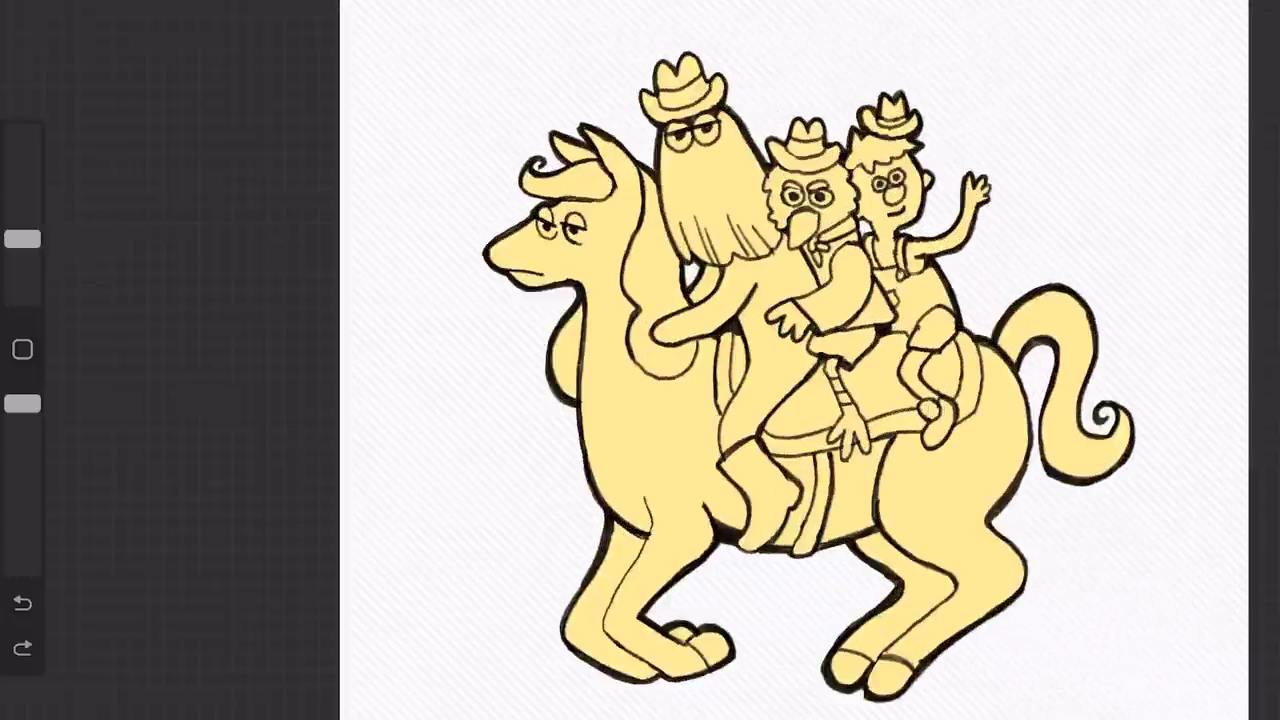
key(c)
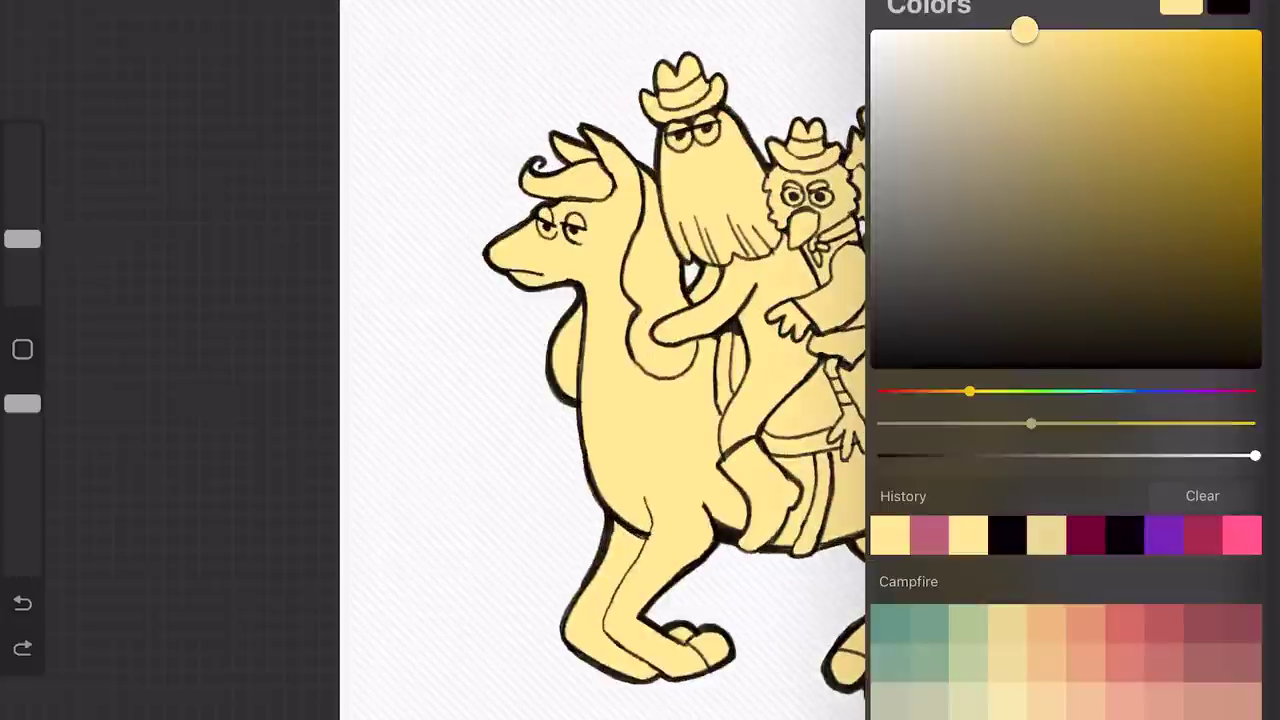
drag(970, 391, 1237, 391)
drag(605, 400, 632, 545)
drag(22, 239, 22, 213)
mouse_move(585, 160)
mouse_down()
mouse_move(650, 630)
mouse_move(980, 430)
mouse_up()
key(c)
drag(953, 46, 994, 114)
mouse_move(650, 242)
mouse_down()
mouse_move(648, 310)
mouse_move(660, 170)
mouse_up()
key(ctrl+z)
key(ctrl+z)
key(ctrl+z)
key(ctrl+z)
key(ctrl+z)
Shift the paint hue to red and color the horse's body a dusty reddish brown over the yellow base.
key(c)
drag(1249, 391, 885, 391)
drag(630, 430, 648, 515)
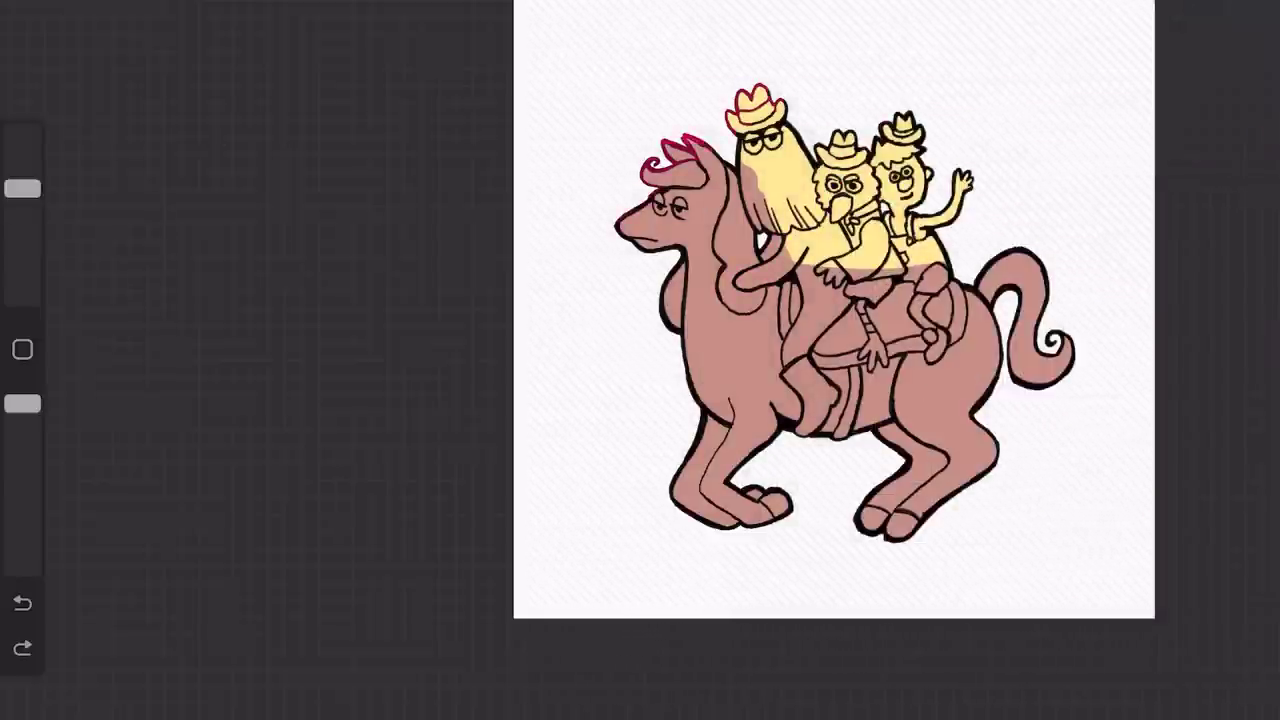
Tint the line art with a magenta layer on top, set to Pin Light blending at reduced opacity.
scroll(1057, 390, down, 5)
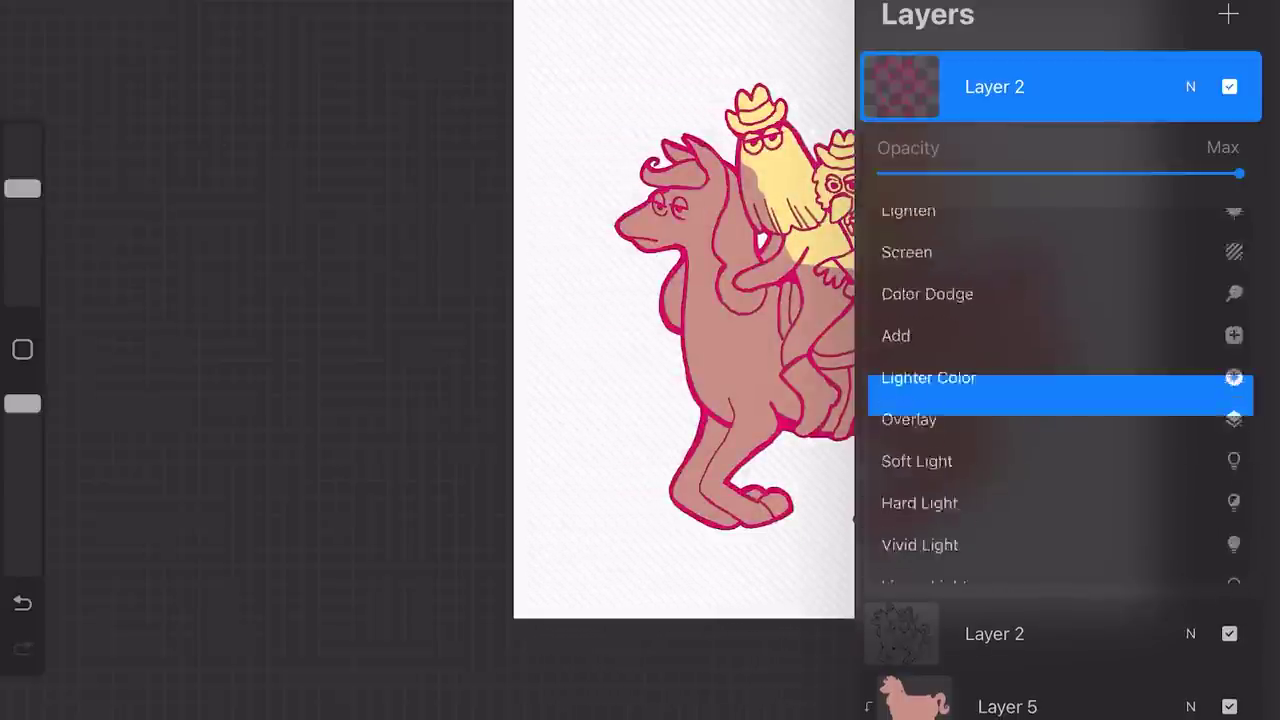
drag(1238, 173, 1140, 173)
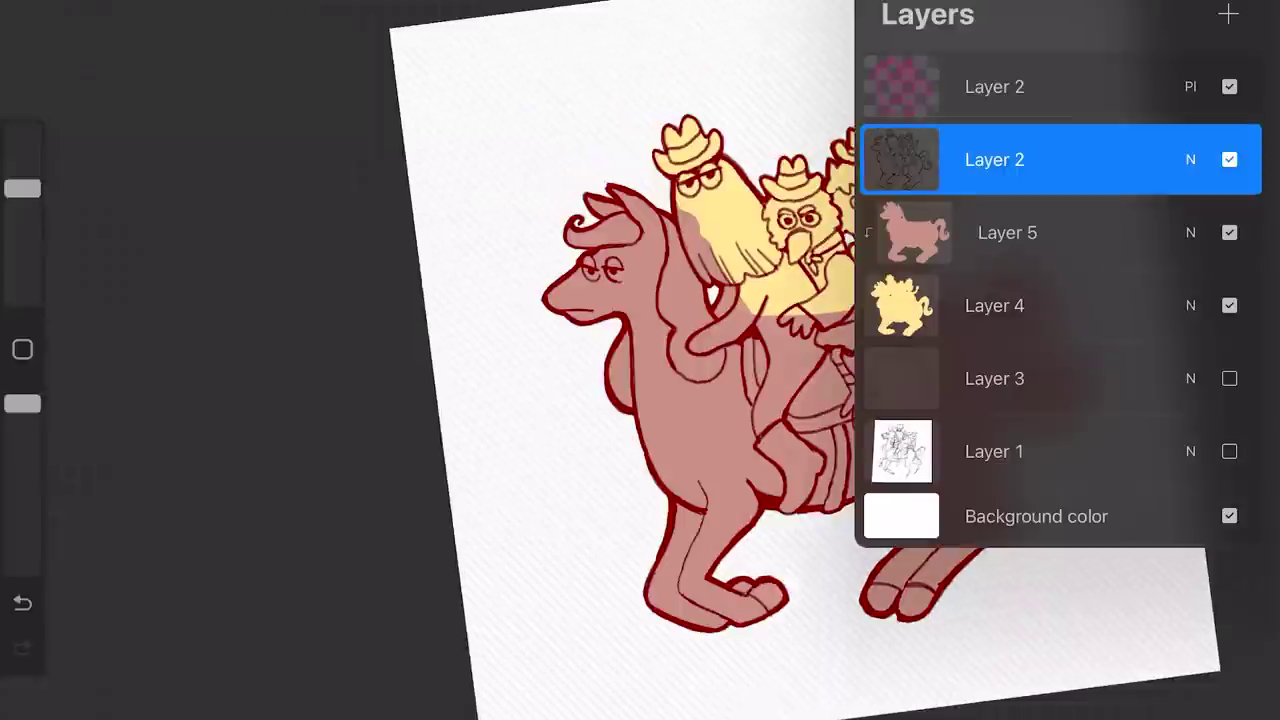
click(1007, 86)
click(1007, 86)
drag(1007, 86, 1014, 157)
click(1007, 86)
click(1007, 86)
click(769, 239)
click(1190, 160)
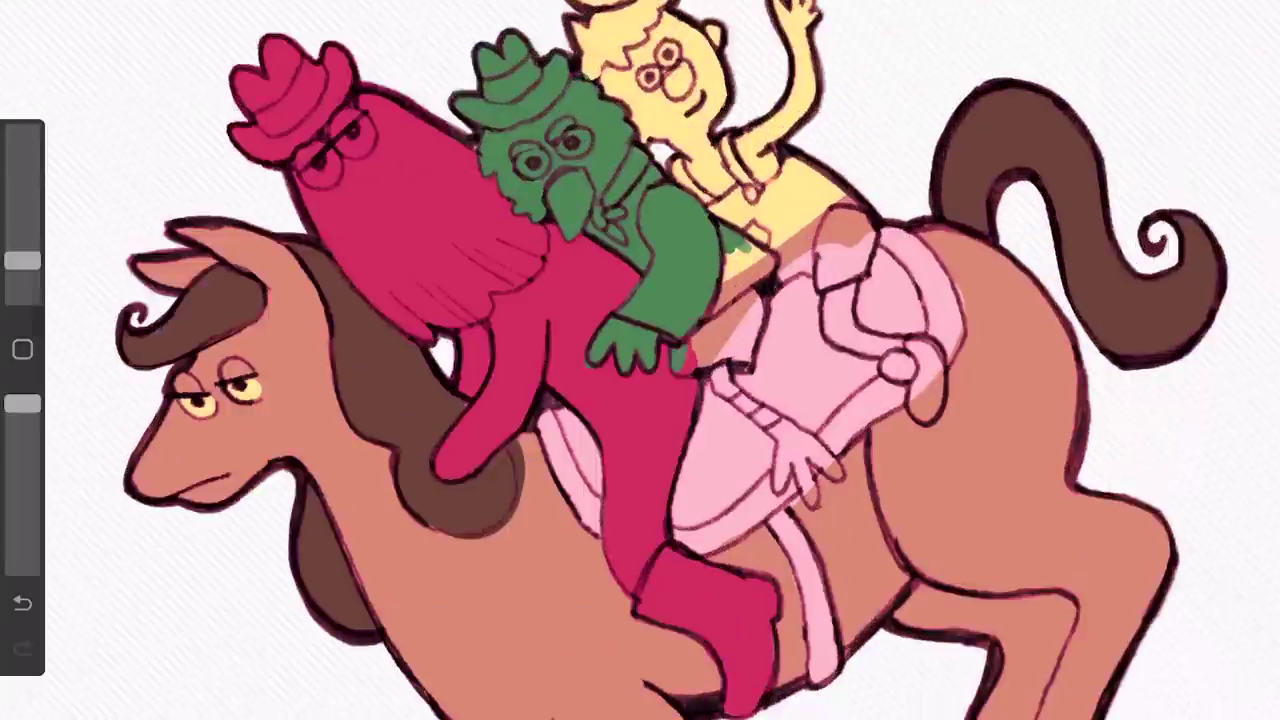
Paint the bird rider's lower jacket, shorts, leg and foot green.
drag(685, 413, 656, 434)
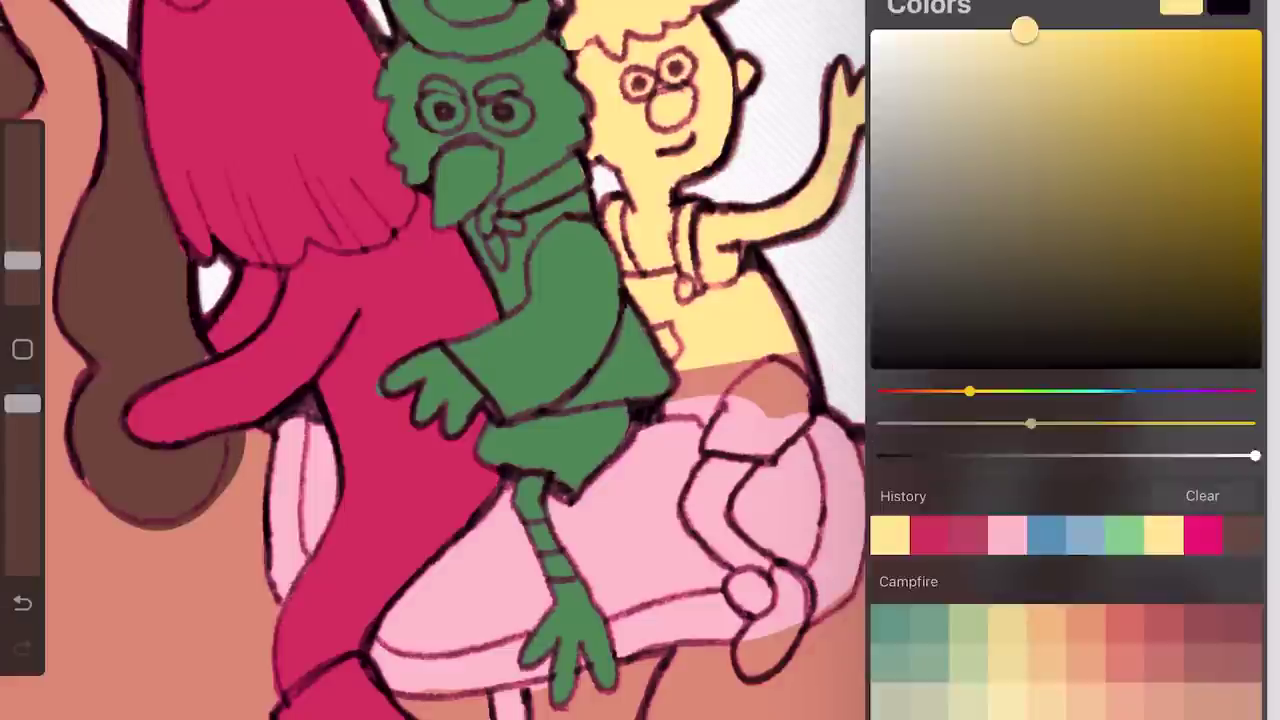
Add a layer above the bird rider's green and start painting the waving rider's neck and overalls golden yellow.
drag(22, 260, 22, 241)
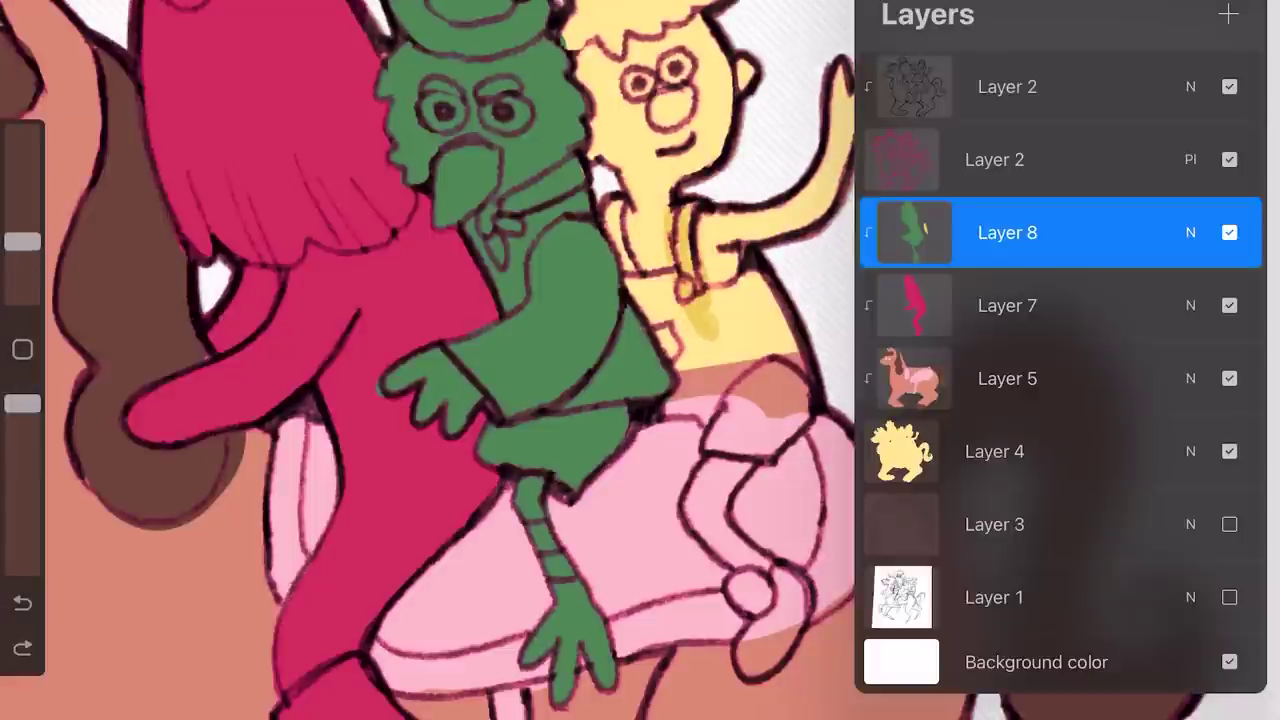
click(1229, 14)
click(997, 232)
click(769, 291)
mouse_move(652, 205)
mouse_down()
mouse_move(702, 350)
mouse_move(614, 236)
mouse_up()
key(ctrl+z)
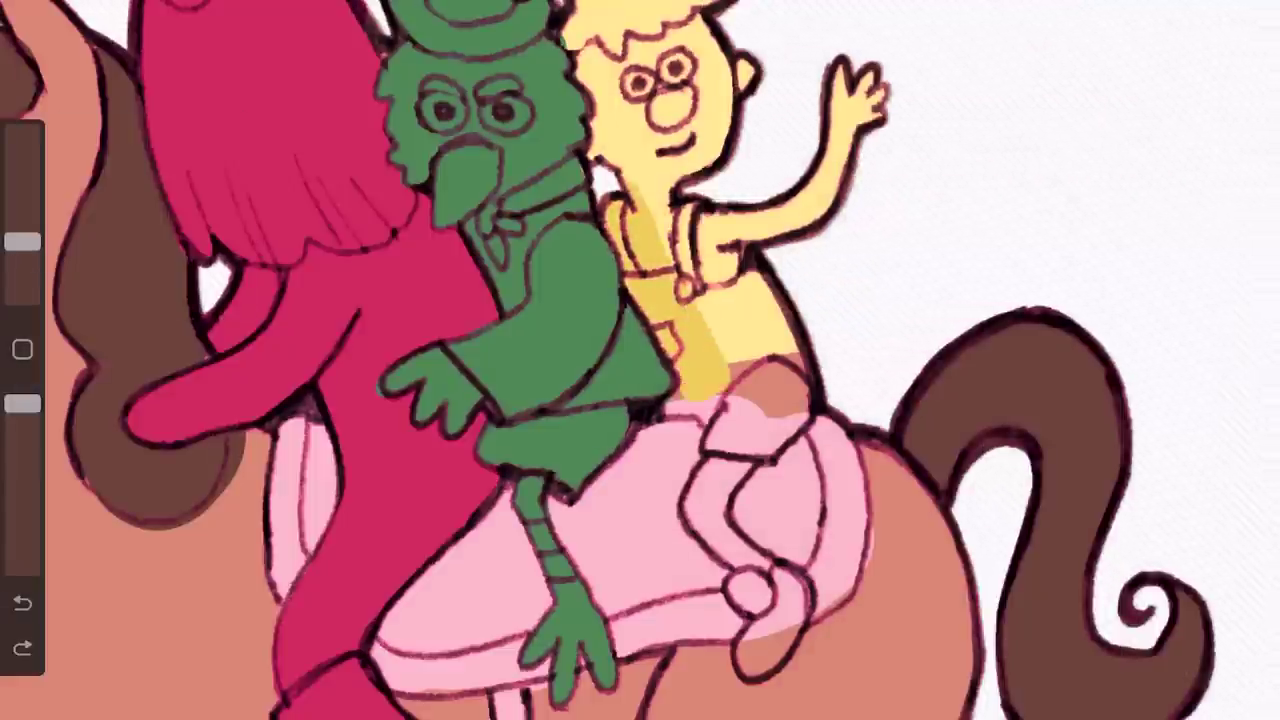
Paint the waving rider's hair, face, raised arm and upper body golden yellow, undoing stray strokes.
scroll(660, 360, down, 3)
drag(705, 330, 700, 235)
key(ctrl+z)
scroll(660, 360, up, 4)
mouse_move(622, 240)
mouse_down()
mouse_move(594, 276)
mouse_move(752, 312)
mouse_move(648, 350)
mouse_up()
mouse_move(740, 450)
mouse_down()
mouse_move(898, 420)
mouse_move(962, 300)
mouse_up()
scroll(660, 360, down, 4)
scroll(660, 360, up, 3)
key(ctrl+z)
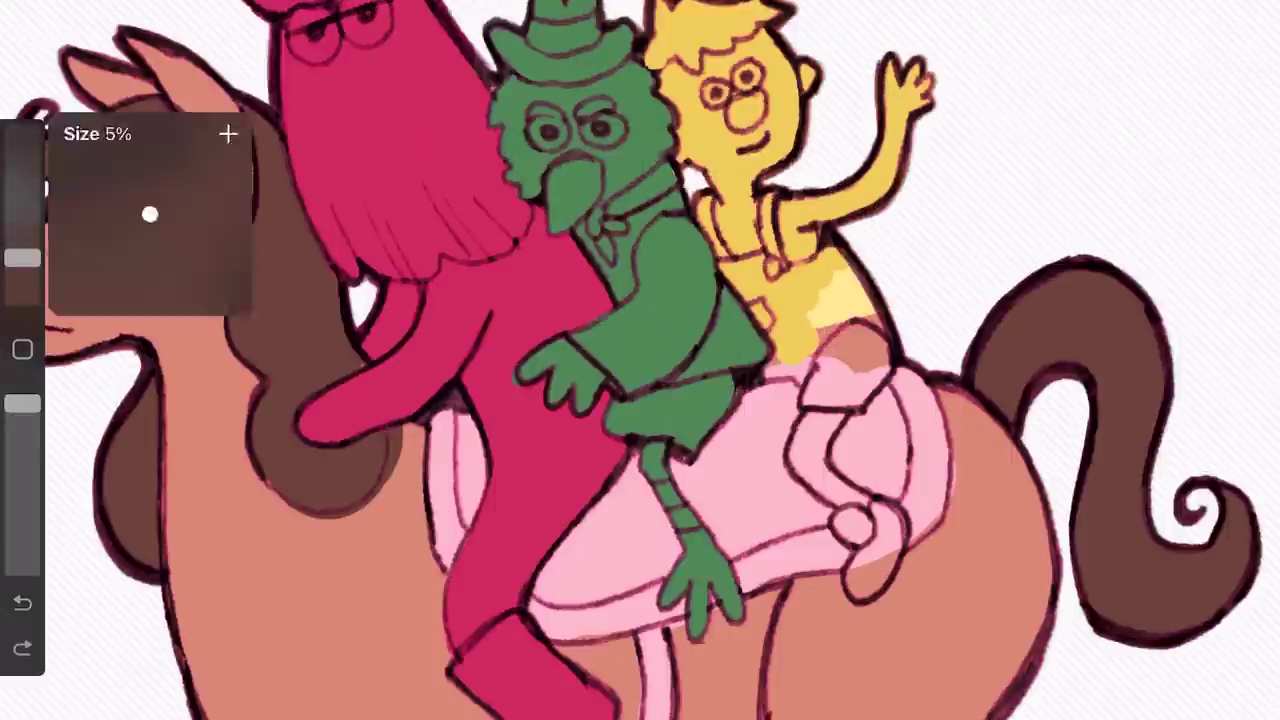
drag(718, 358, 724, 408)
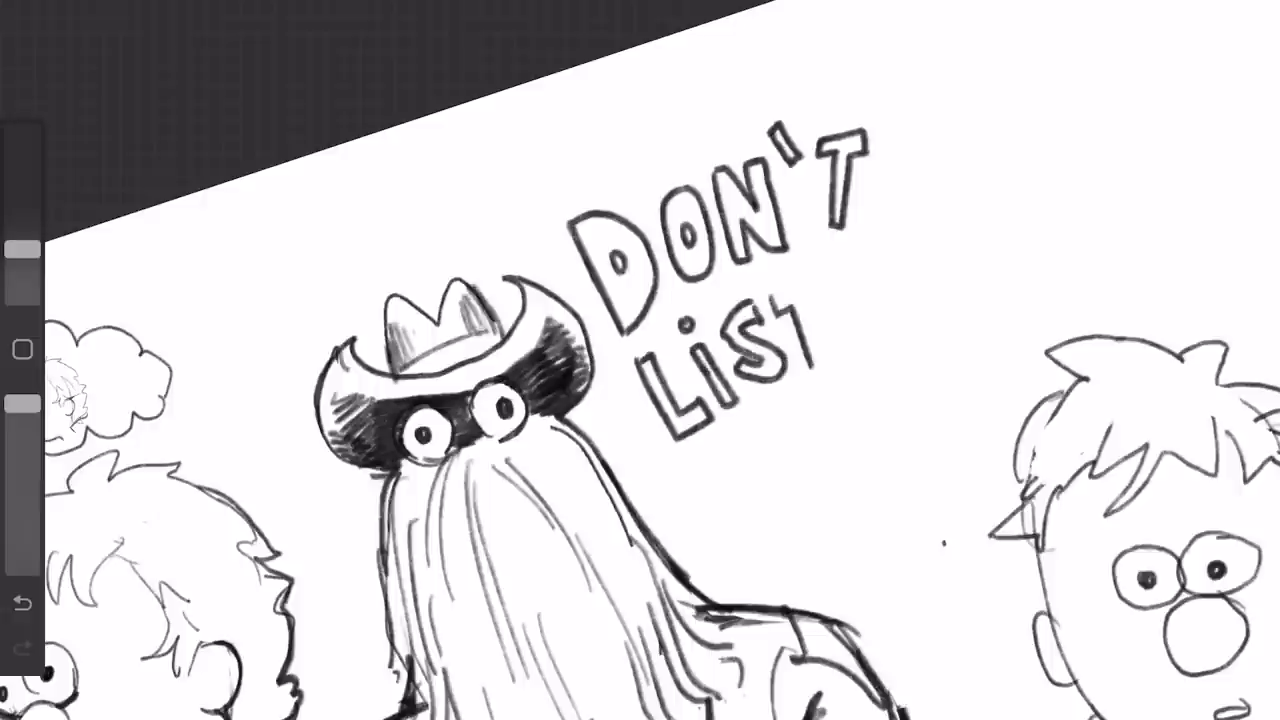
Hand-letter the rest of "LISTEN" and the start of "TO THE" in outlined block capitals beside the bearded cowboy.
drag(912, 330, 936, 252)
scroll(640, 360, down, 4)
scroll(640, 360, up, 4)
drag(660, 299, 661, 322)
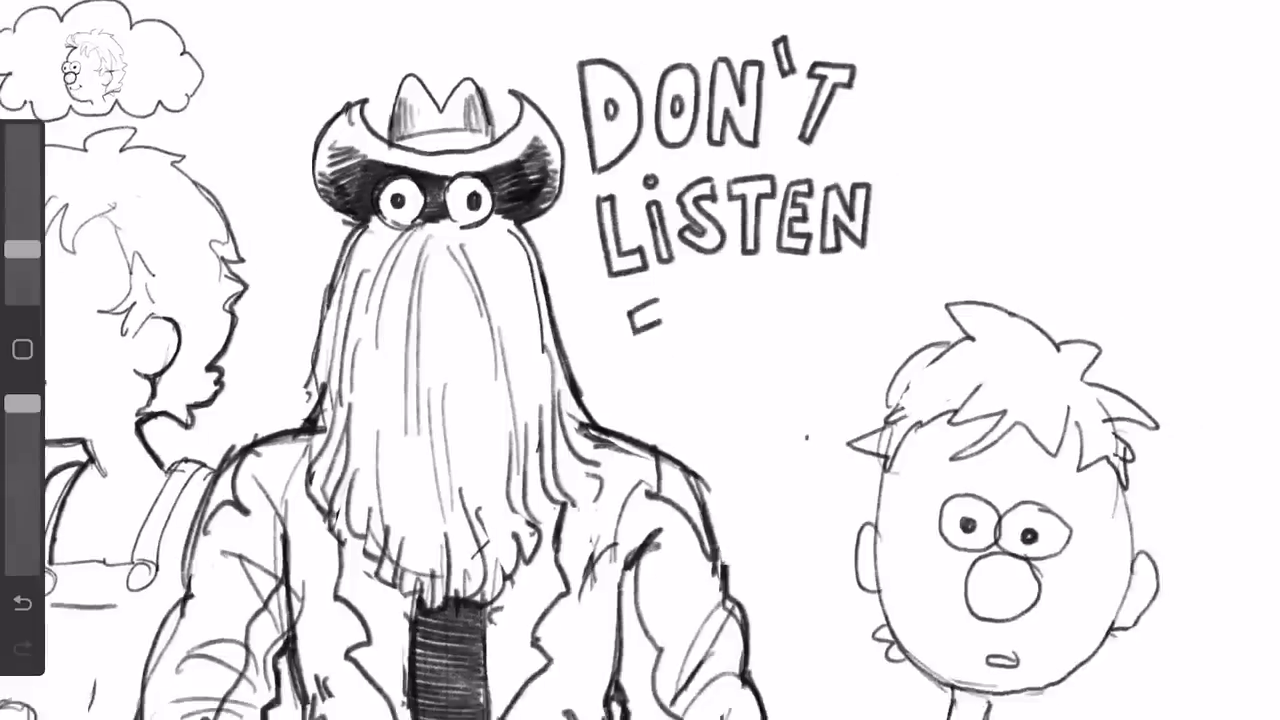
scroll(640, 360, down, 4)
scroll(640, 360, up, 4)
mouse_move(694, 280)
mouse_down()
mouse_move(708, 349)
mouse_move(748, 264)
mouse_up()
scroll(640, 360, down, 3)
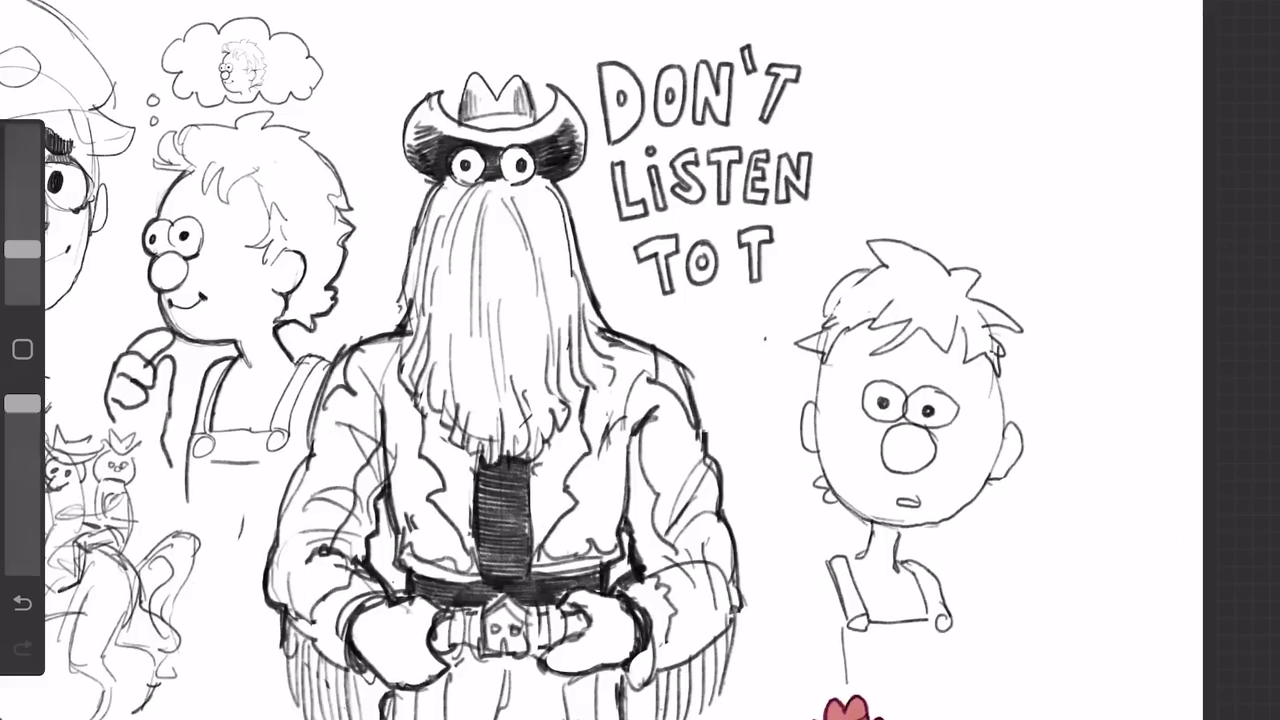
Complete "THE" in outlined block letters and begin the next line of the lettering with "WO".
key(ctrl+z)
scroll(640, 360, up, 4)
drag(680, 339, 718, 416)
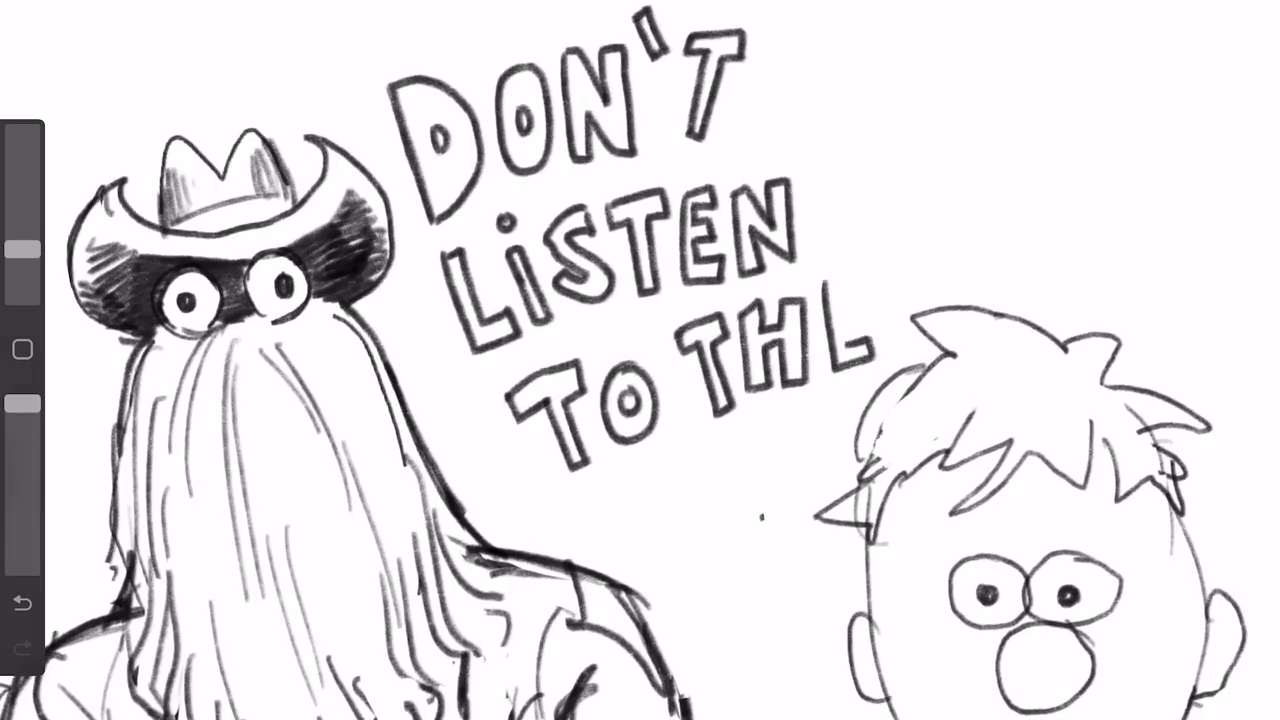
drag(828, 283, 860, 346)
scroll(640, 360, down, 5)
scroll(640, 360, up, 4)
drag(617, 300, 643, 319)
drag(697, 276, 700, 324)
scroll(640, 360, down, 5)
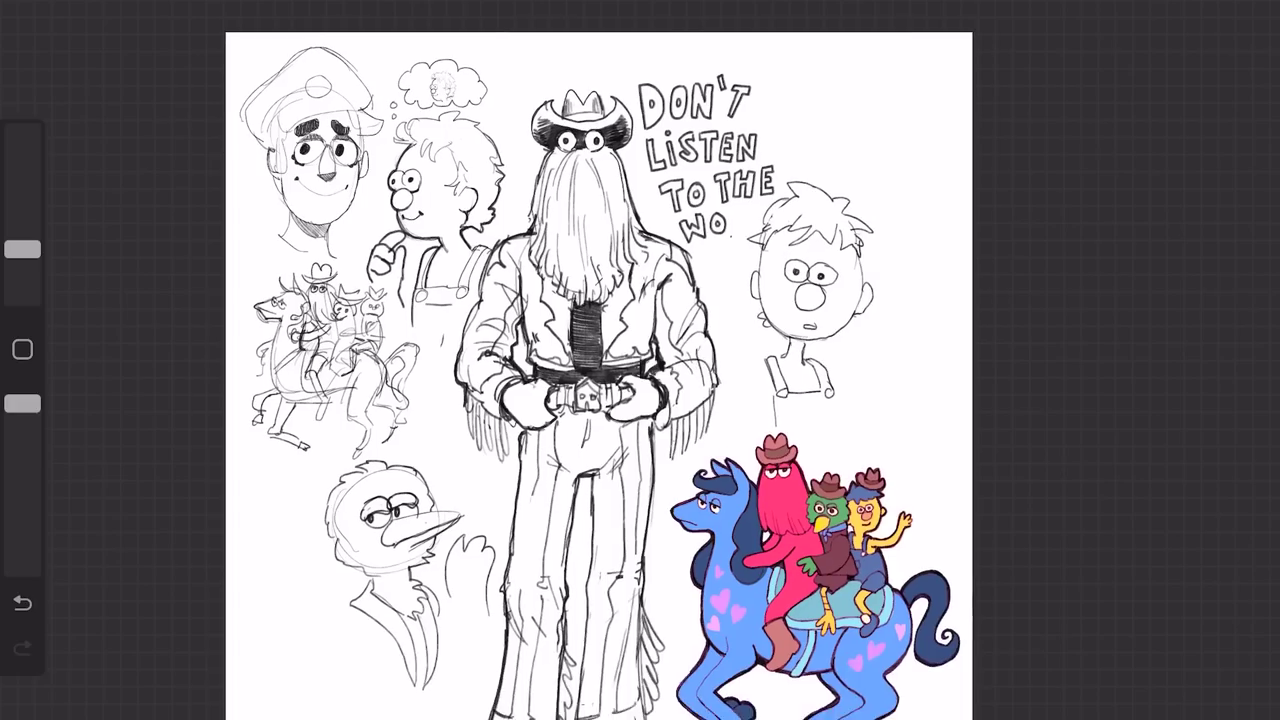
Select the Inserted Image layer that holds the colored horse and riders.
key(s)
key(l)
click(1025, 160)
click(1025, 160)
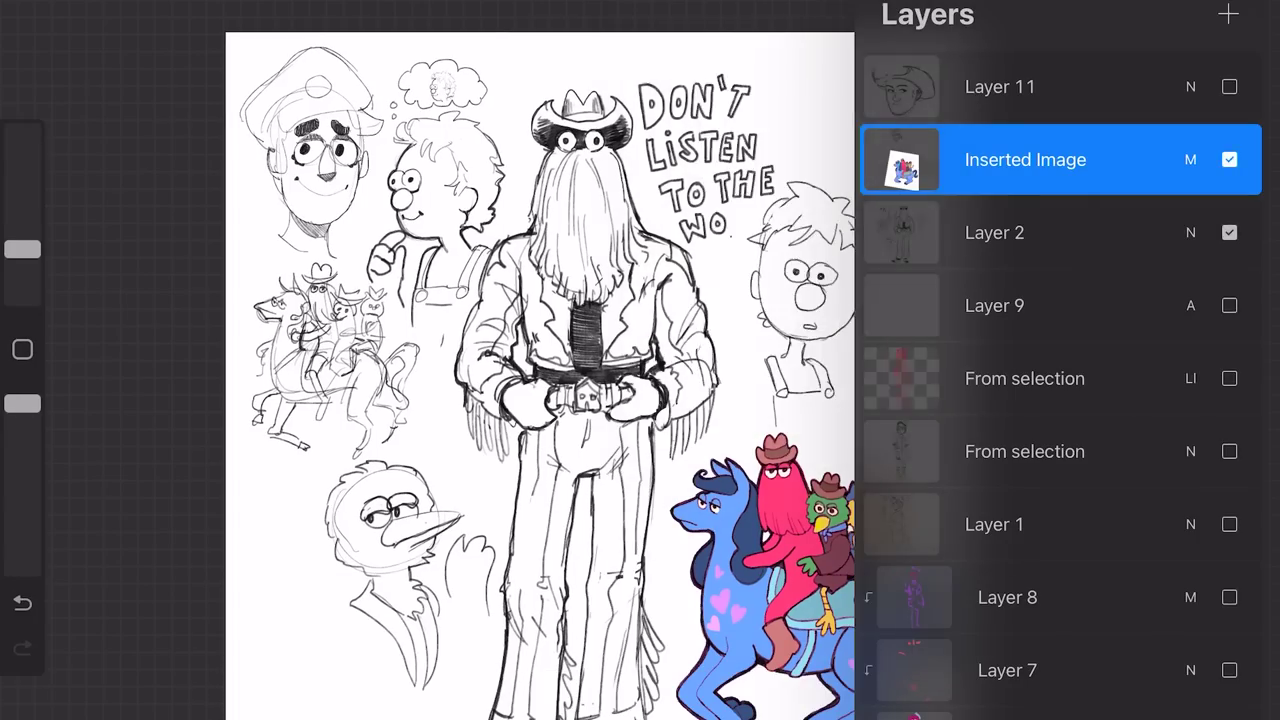
key(s)
Surround the colored horse and its riders with concentric pink, yellow and cyan outline bands.
scroll(640, 360, up, 4)
click(577, 695)
key(v)
mouse_move(535, 45)
mouse_down()
mouse_move(543, 238)
mouse_move(575, 295)
mouse_up()
key(v)
key(s)
key(super+j)
key(v)
drag(650, 170, 904, 166)
key(l)
click(1025, 232)
key(e)
mouse_move(748, 225)
mouse_down()
mouse_move(712, 240)
mouse_move(565, 80)
mouse_up()
key(l)
key(v)
drag(905, 170, 650, 150)
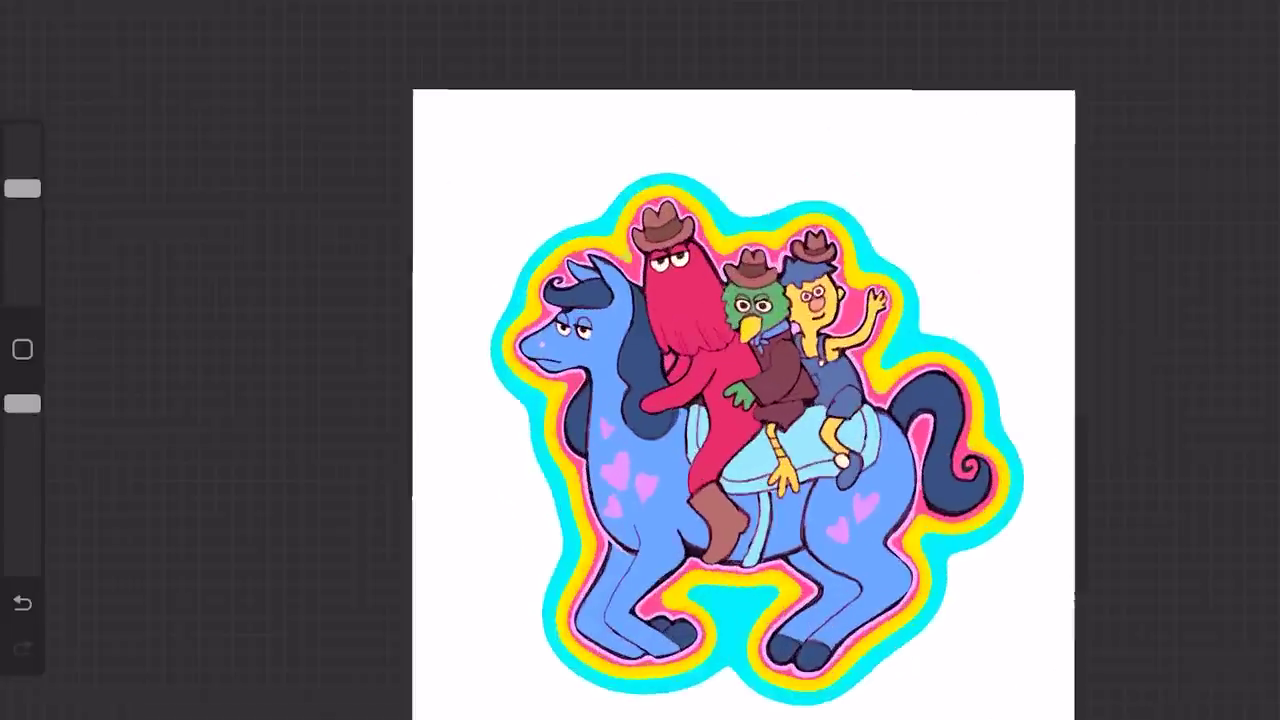
scroll(744, 400, down, 2)
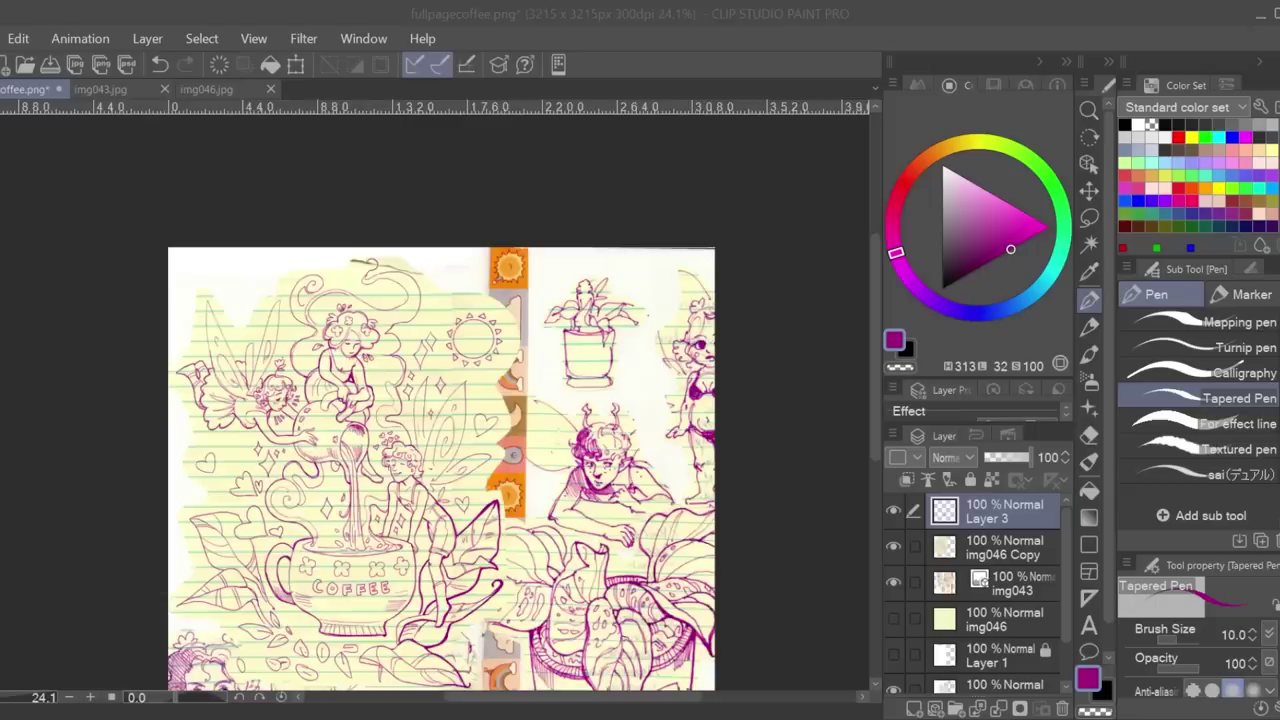
In Clip Studio Paint, thicken the coffee cup's handle and the nearby leaf stem with the purple Tapered Pen at size 10.
drag(1, 697, 10, 697)
drag(400, 520, 681, 238)
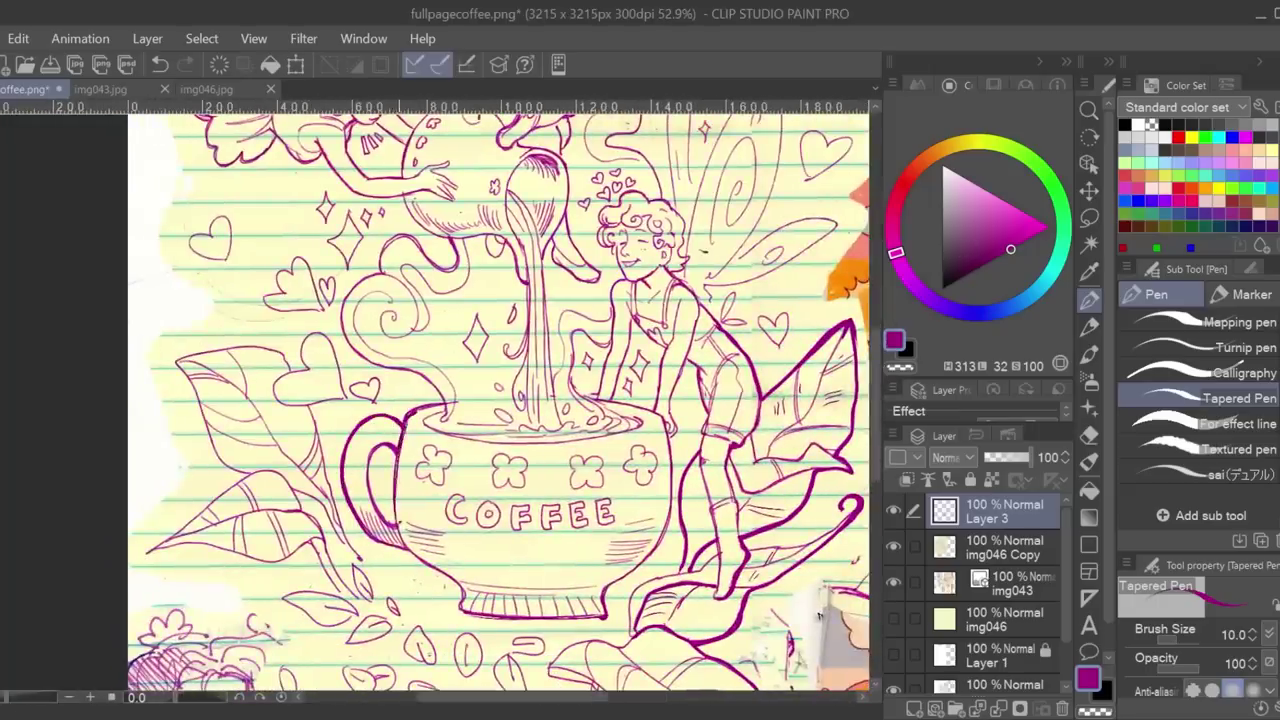
scroll(818, 614, up, 1)
drag(281, 405, 297, 462)
mouse_move(13, 697)
mouse_down()
mouse_move(1, 697)
mouse_move(30, 662)
mouse_up()
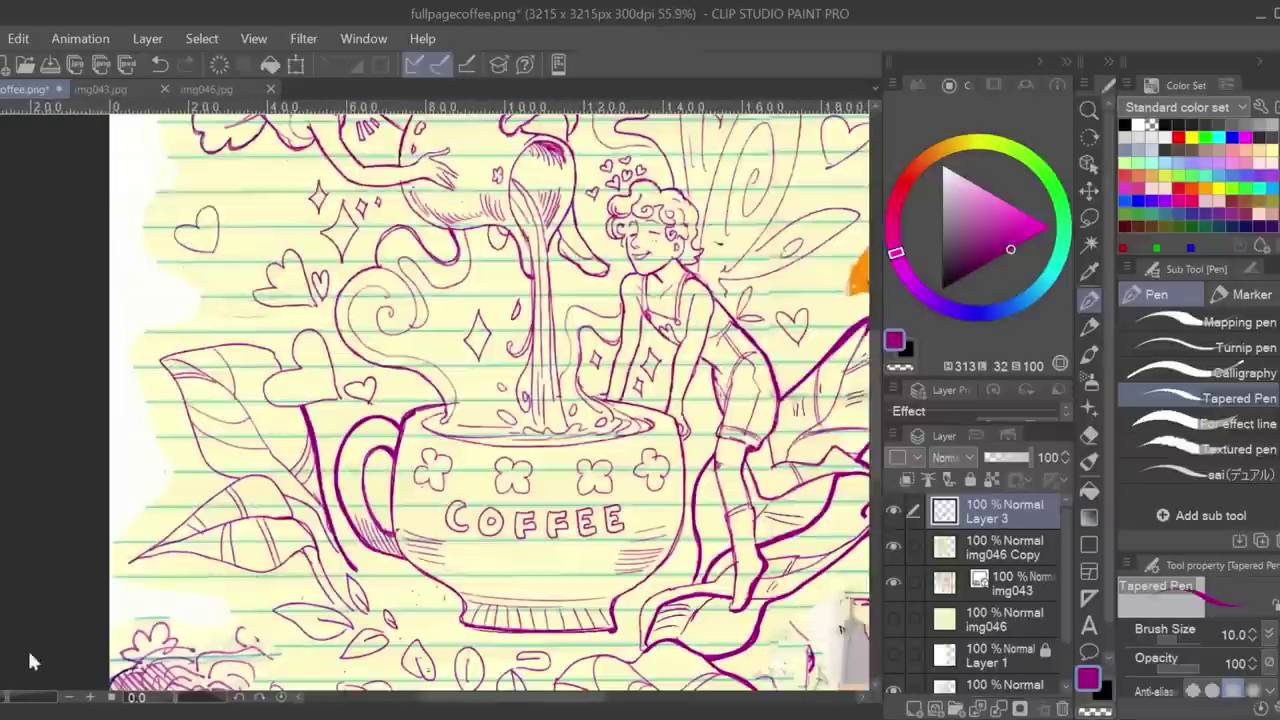
Thicken the outlines of the two leaves beside the cup's handle and strengthen the cup's lower contour.
scroll(233, 462, up, 2)
drag(380, 592, 604, 419)
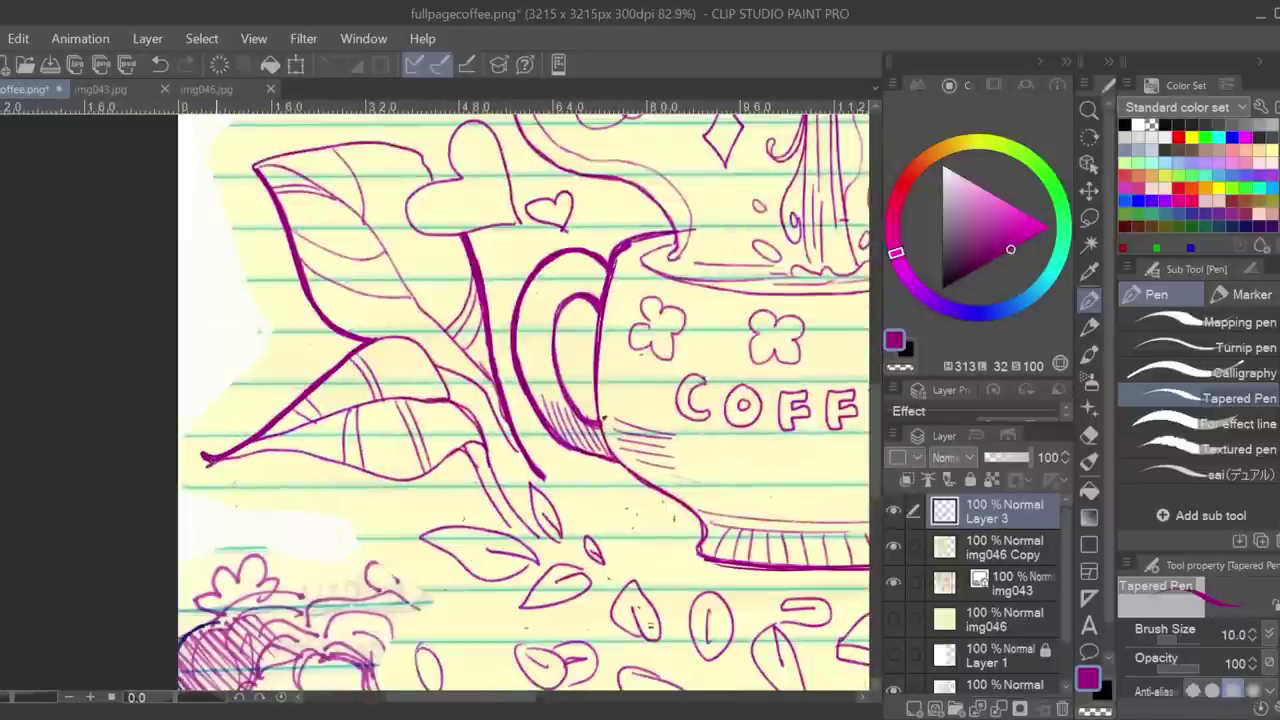
scroll(140, 303, down, 5)
scroll(140, 303, up, 4)
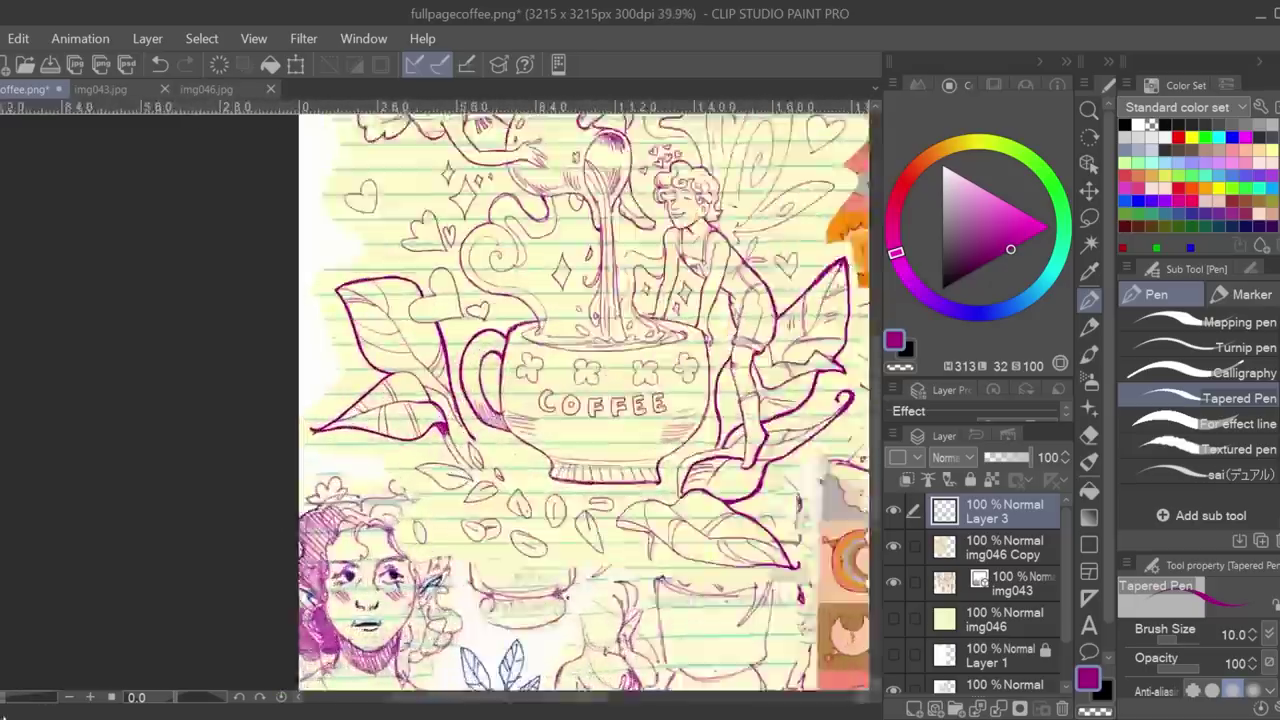
Strengthen the lines of the flying fairy's skirt and the pitcher's underside, and start shading the heart beside the leaf.
scroll(140, 303, up, 4)
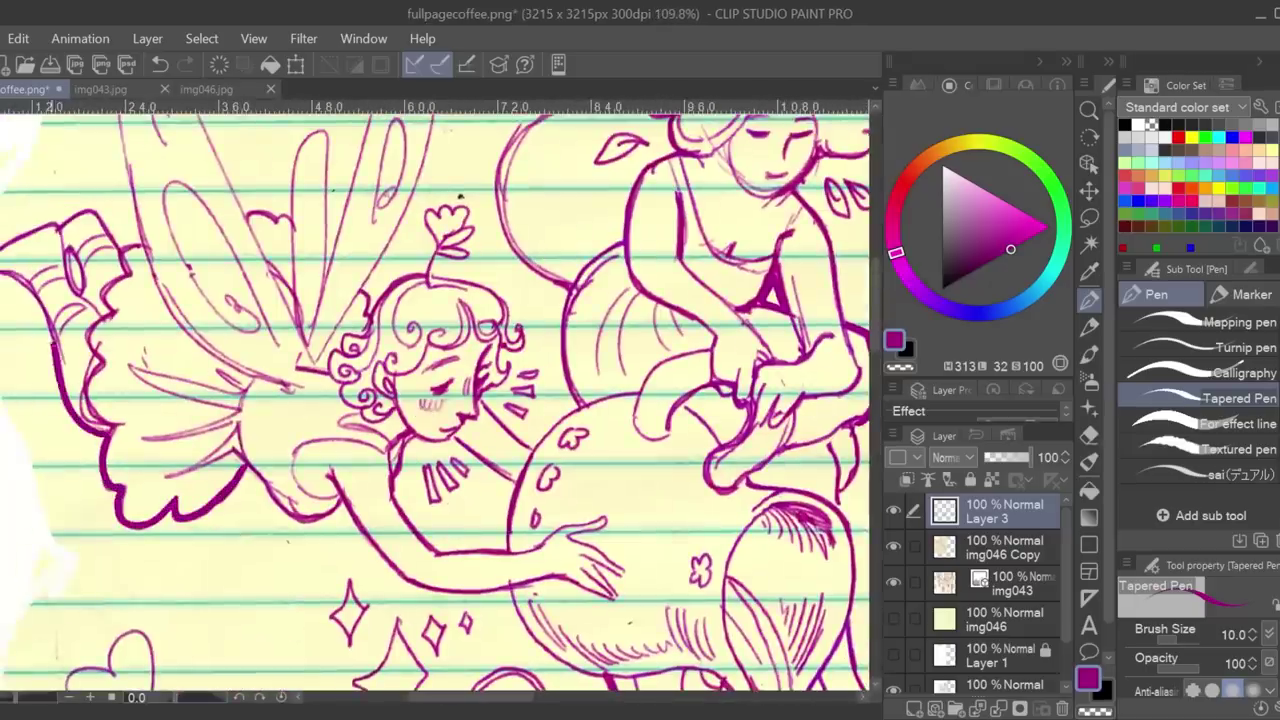
drag(17, 699, 9, 699)
drag(484, 552, 484, 193)
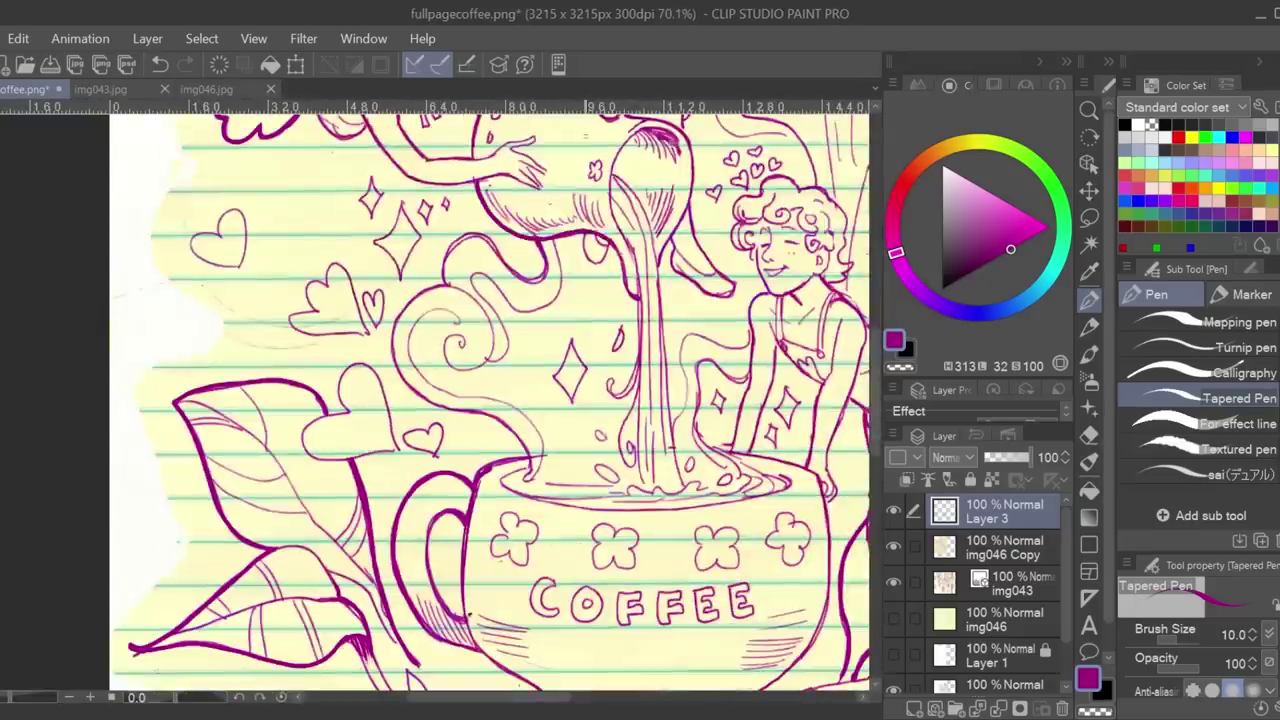
scroll(333, 427, down, 4)
scroll(333, 427, up, 3)
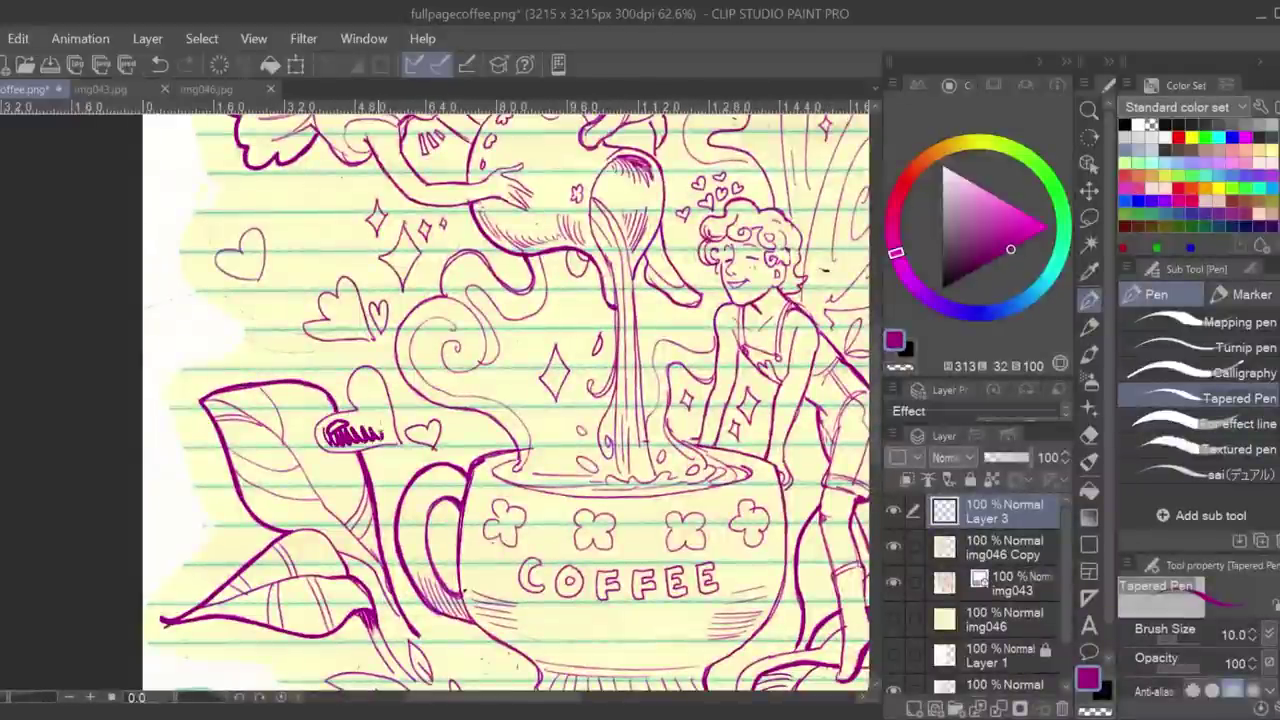
Thicken the steam swirl's contour above the cup and fill the large heart beside the leaf with dense hatching.
drag(9, 699, 17, 699)
drag(260, 456, 294, 474)
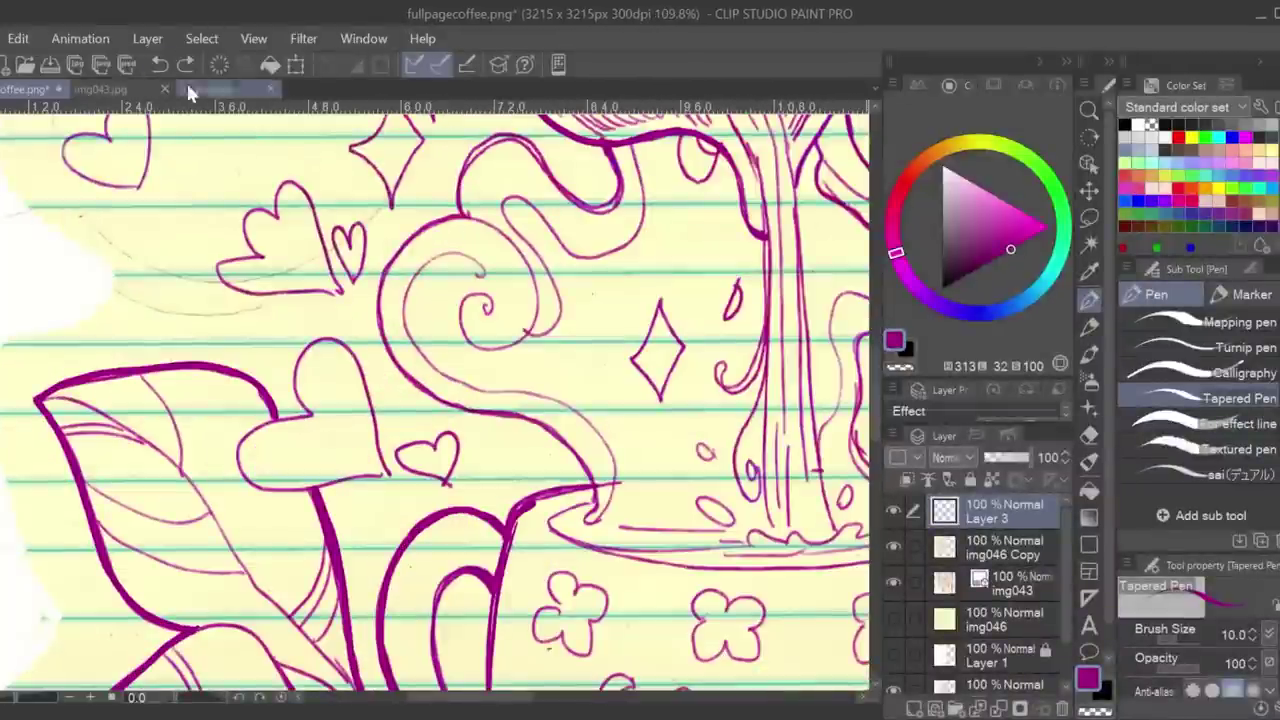
scroll(415, 380, down, 2)
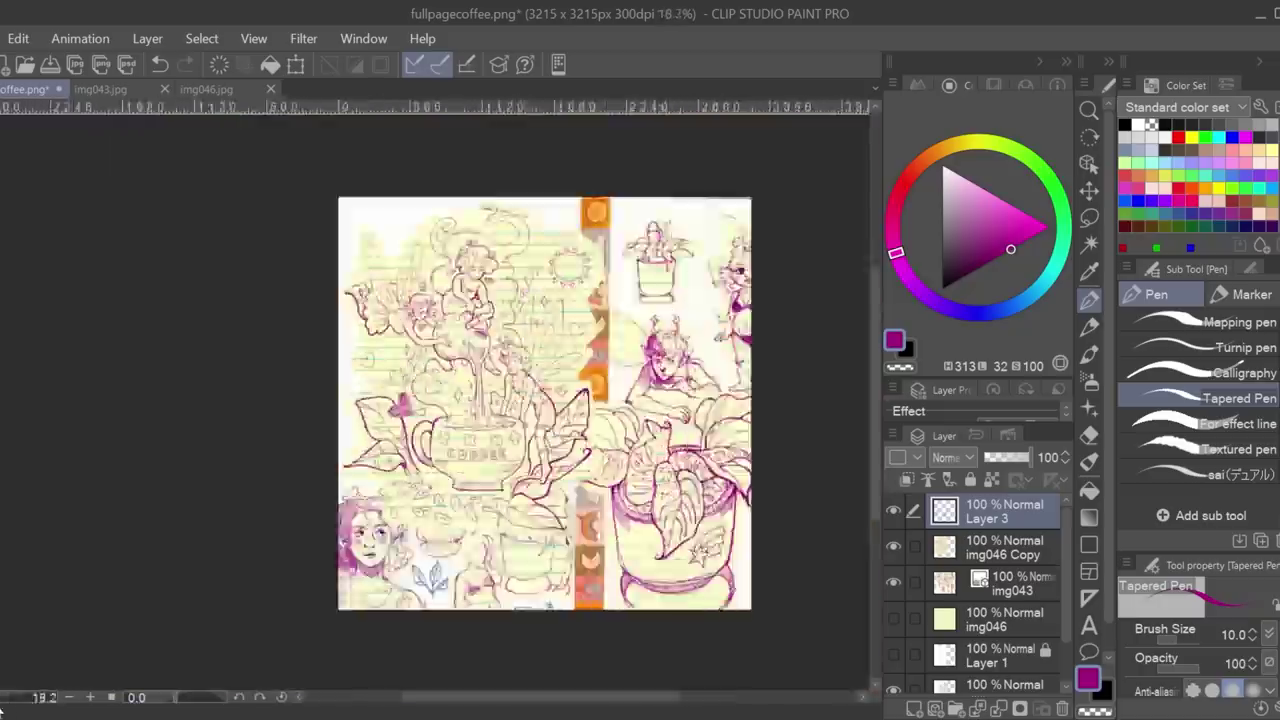
scroll(578, 402, up, 6)
drag(510, 354, 530, 362)
Try to shade one of the coffee beans below the cup with dense hatching.
scroll(435, 402, down, 4)
scroll(435, 402, up, 3)
scroll(435, 402, down, 3)
scroll(435, 402, up, 4)
drag(249, 427, 486, 495)
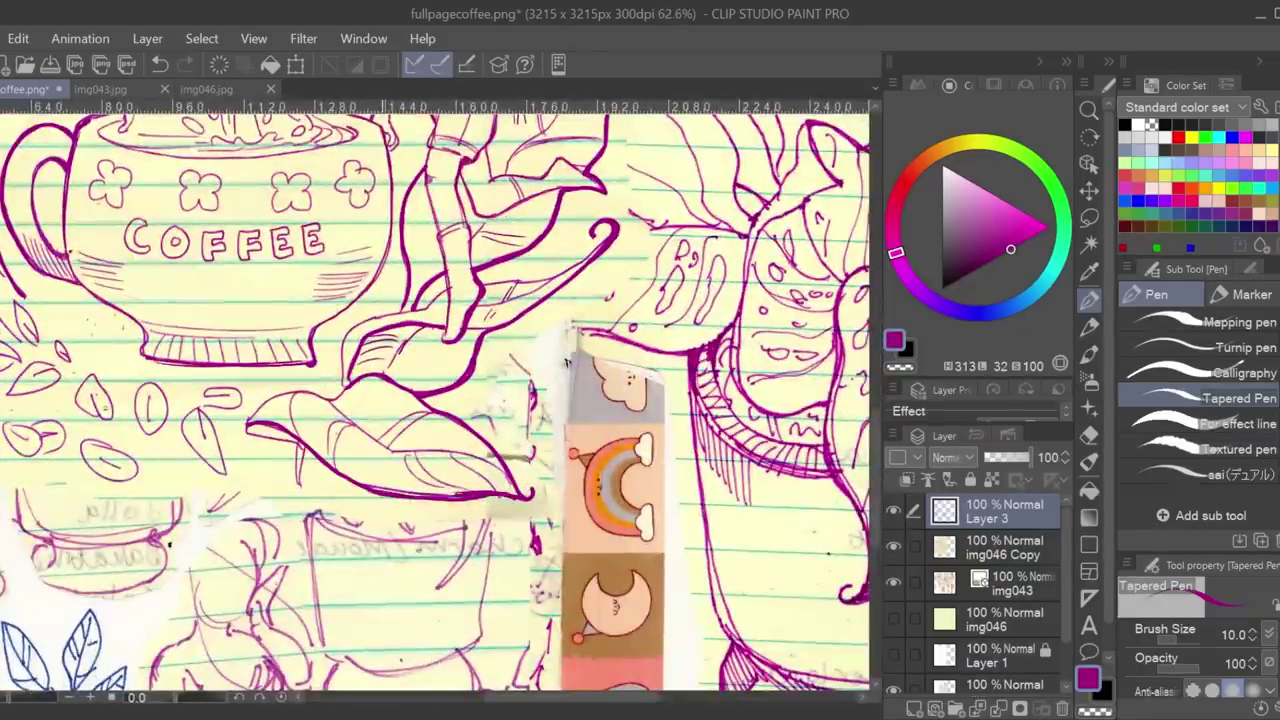
scroll(567, 363, down, 3)
scroll(545, 368, up, 3)
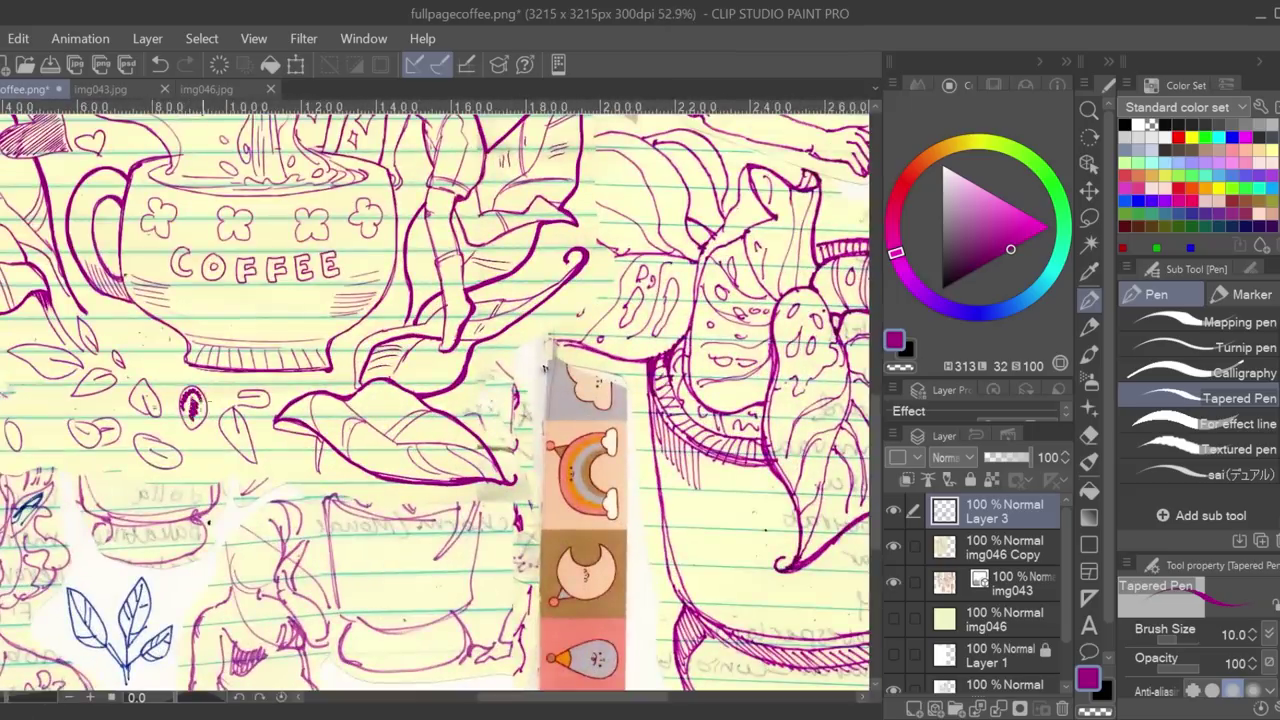
key(ctrl+z)
Ink the word "COFFEE" on the cup with bold purple letter outlines.
drag(8, 698, 18, 698)
drag(240, 230, 630, 610)
drag(246, 424, 204, 470)
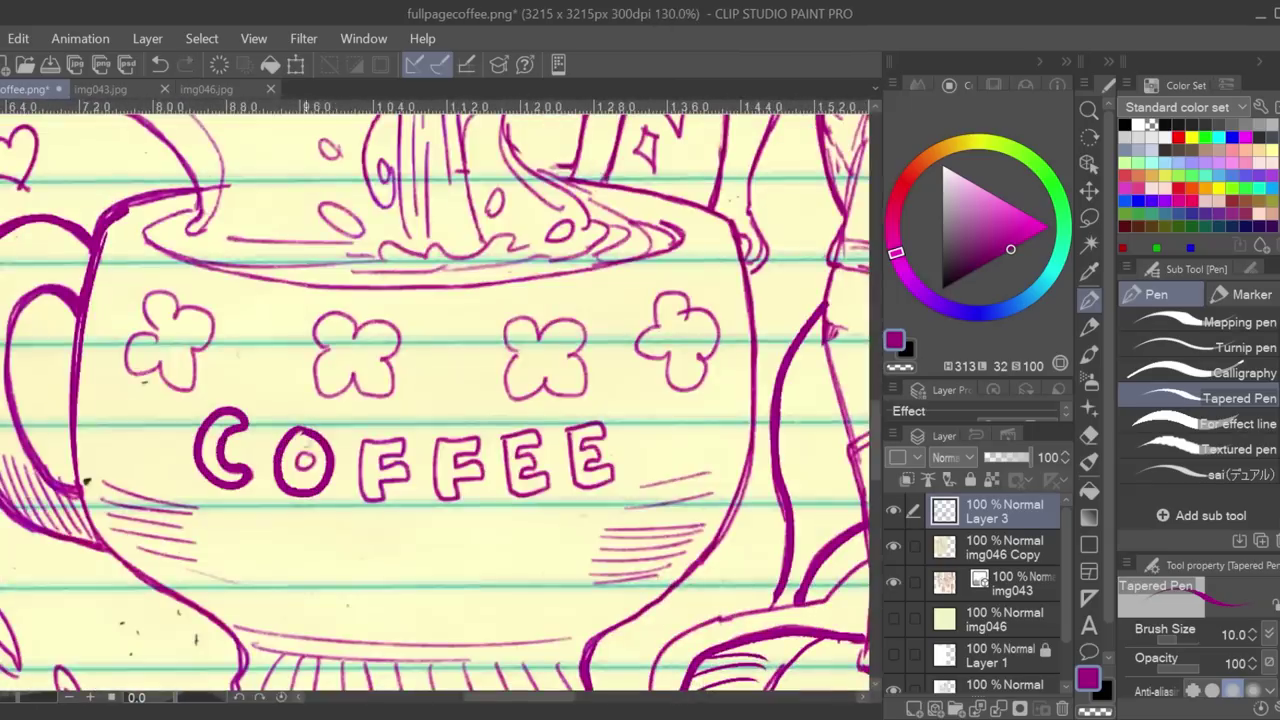
drag(408, 476, 384, 444)
drag(17, 698, 15, 698)
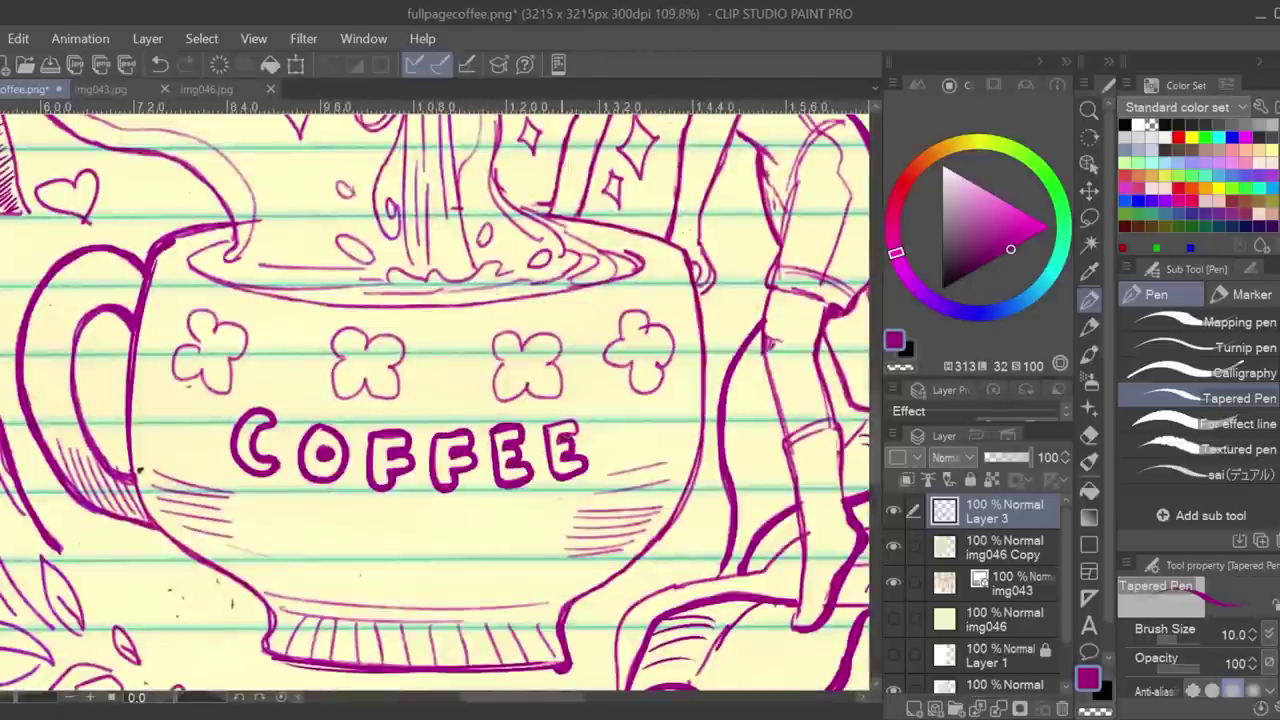
Hatch in the small heart beside the leaning fairy, and draw a small heart and a diamond sparkle above the large leaf.
scroll(421, 396, down, 3)
scroll(421, 396, up, 3)
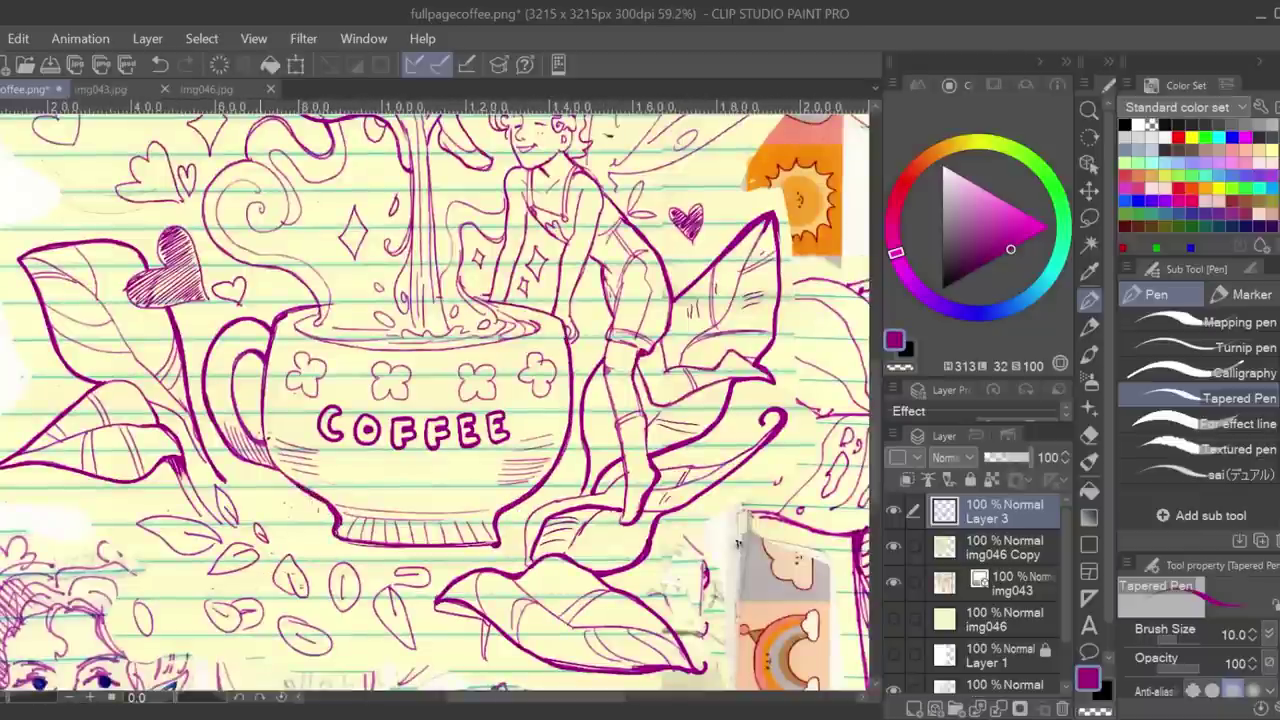
scroll(737, 543, down, 3)
scroll(725, 535, up, 3)
click(13, 698)
scroll(412, 395, up, 9)
scroll(278, 440, down, 3)
scroll(278, 440, up, 4)
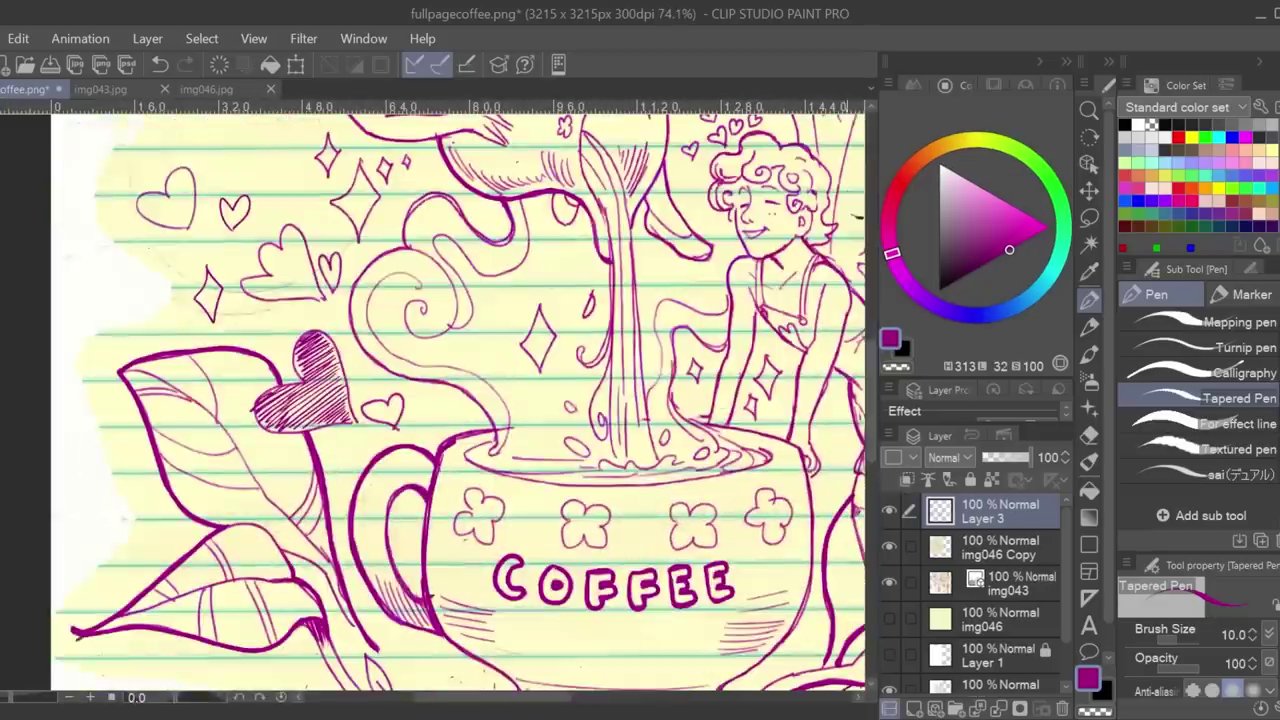
Add short diagonal hatching strokes to the body of the pitcher between the two upper fairies.
scroll(278, 420, down, 3)
scroll(278, 420, up, 3)
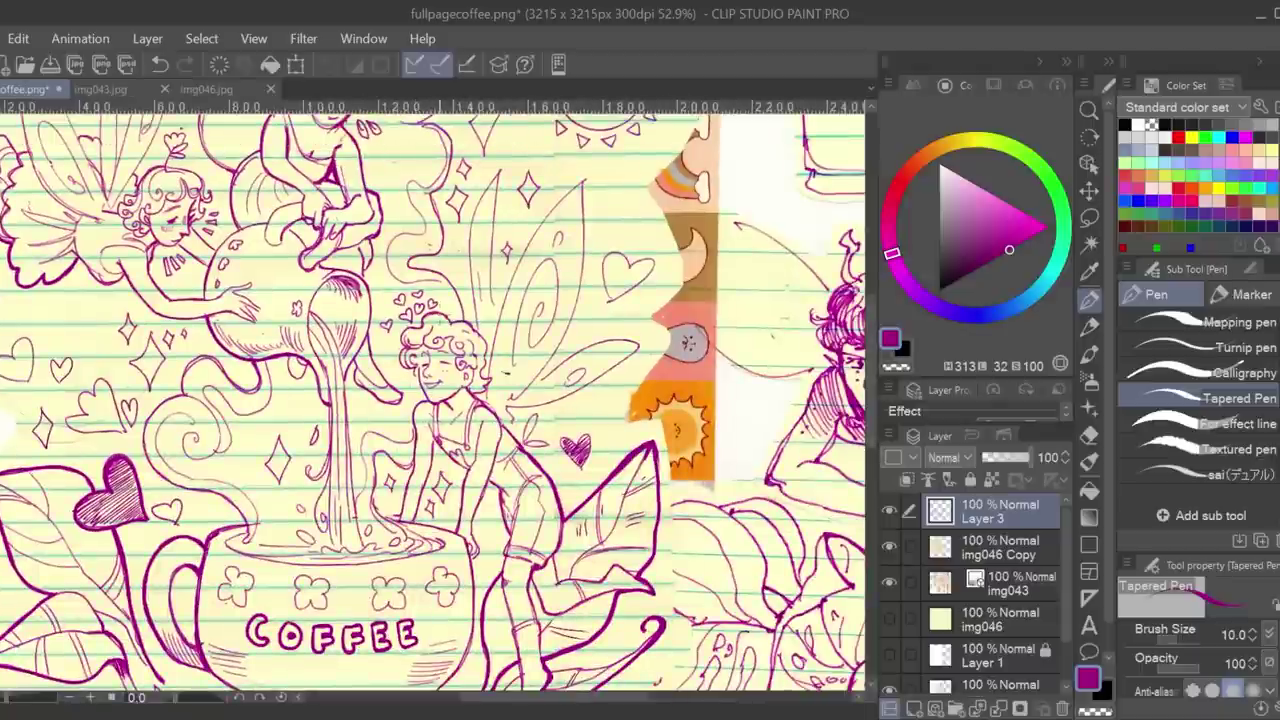
scroll(278, 420, down, 3)
scroll(278, 420, up, 4)
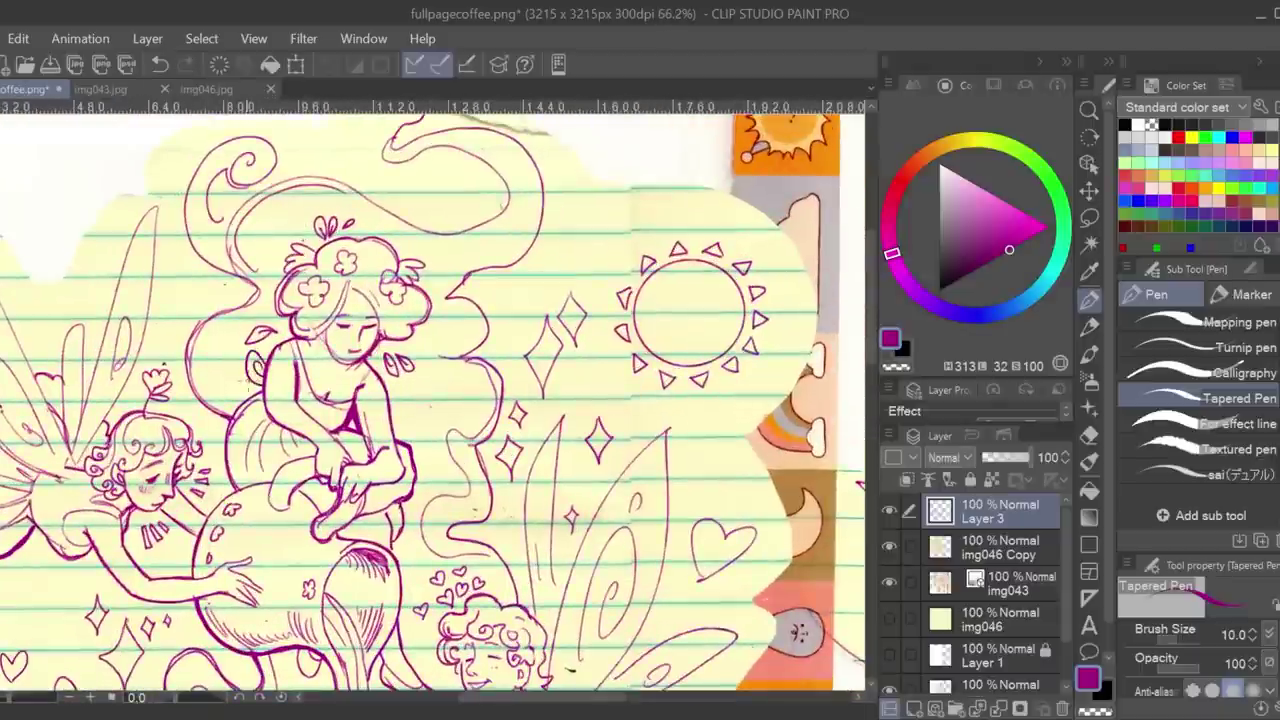
scroll(400, 410, up, 3)
scroll(400, 410, down, 4)
scroll(400, 410, up, 3)
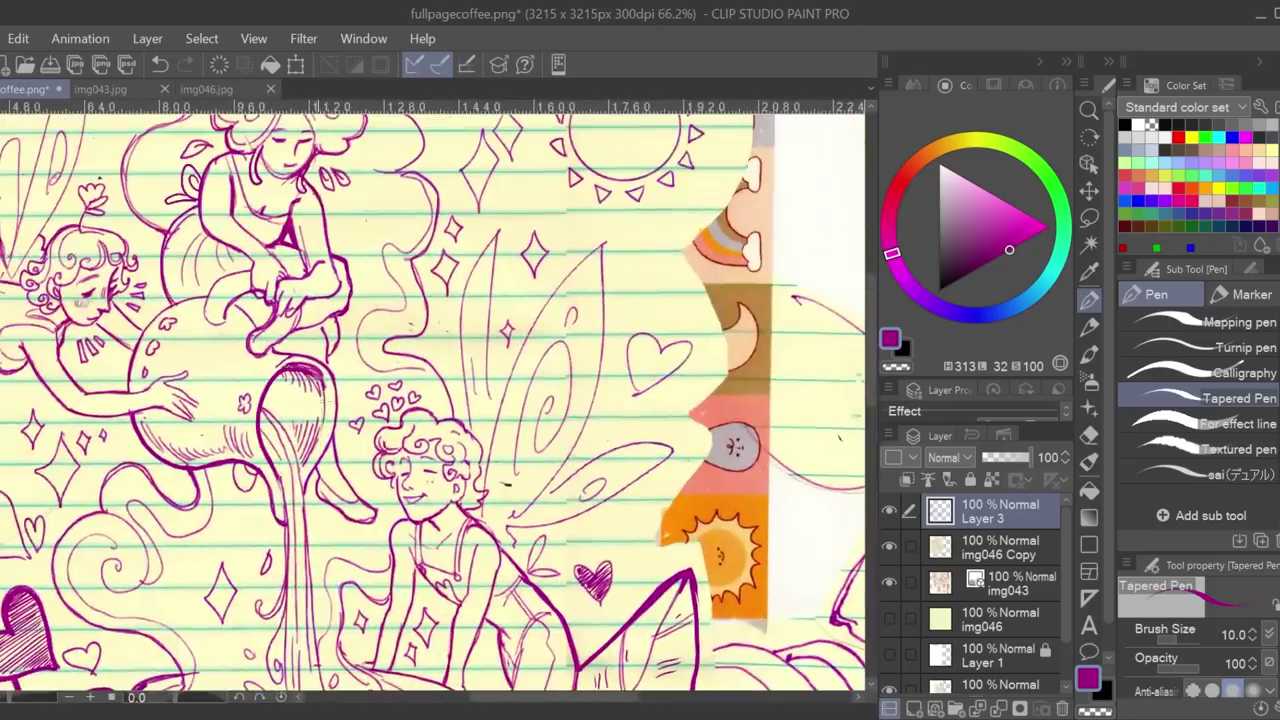
scroll(450, 350, down, 1)
scroll(430, 400, up, 2)
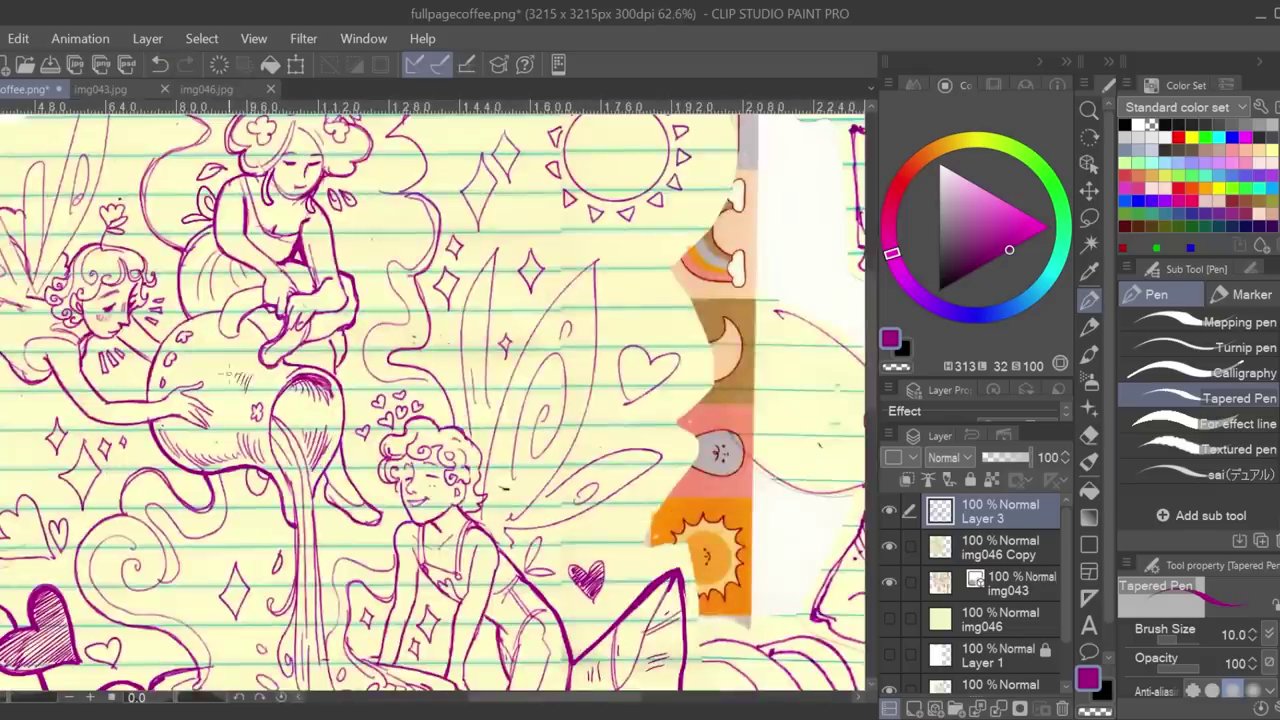
mouse_move(12, 698)
mouse_down()
mouse_move(1, 703)
mouse_move(11, 698)
mouse_up()
drag(468, 438, 477, 467)
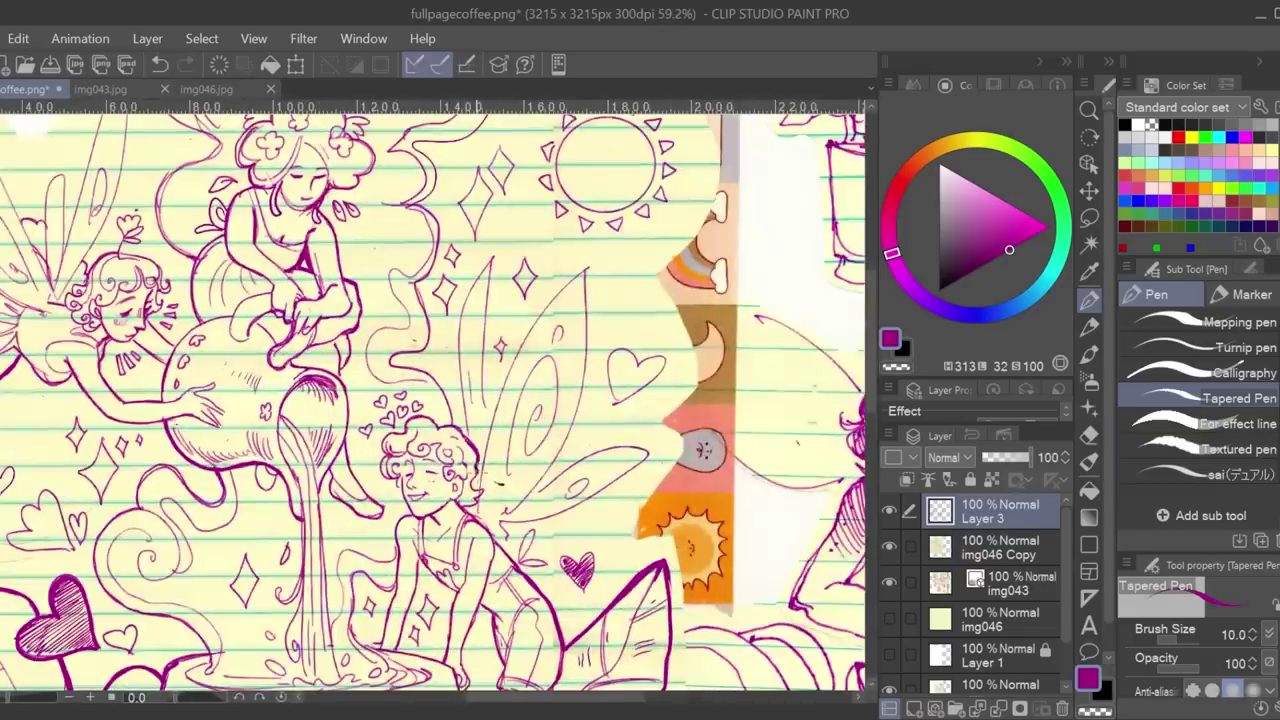
scroll(432, 400, down, 4)
scroll(432, 400, up, 3)
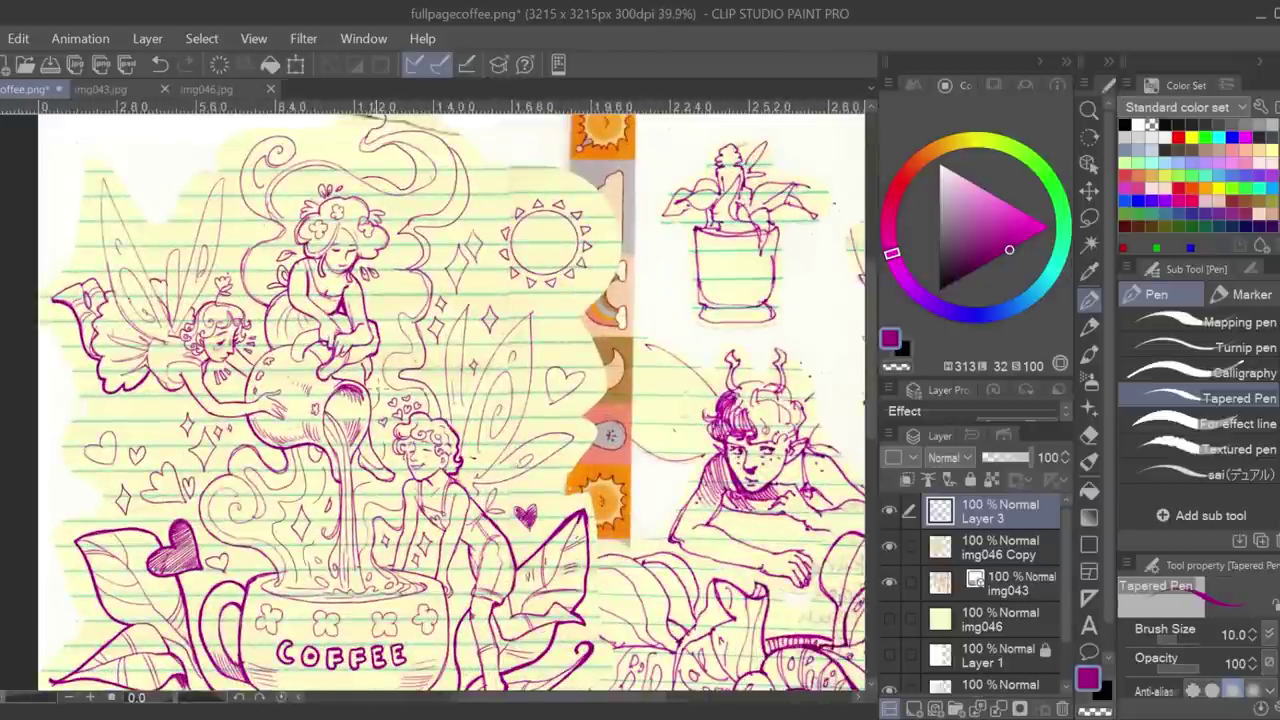
scroll(432, 400, down, 2)
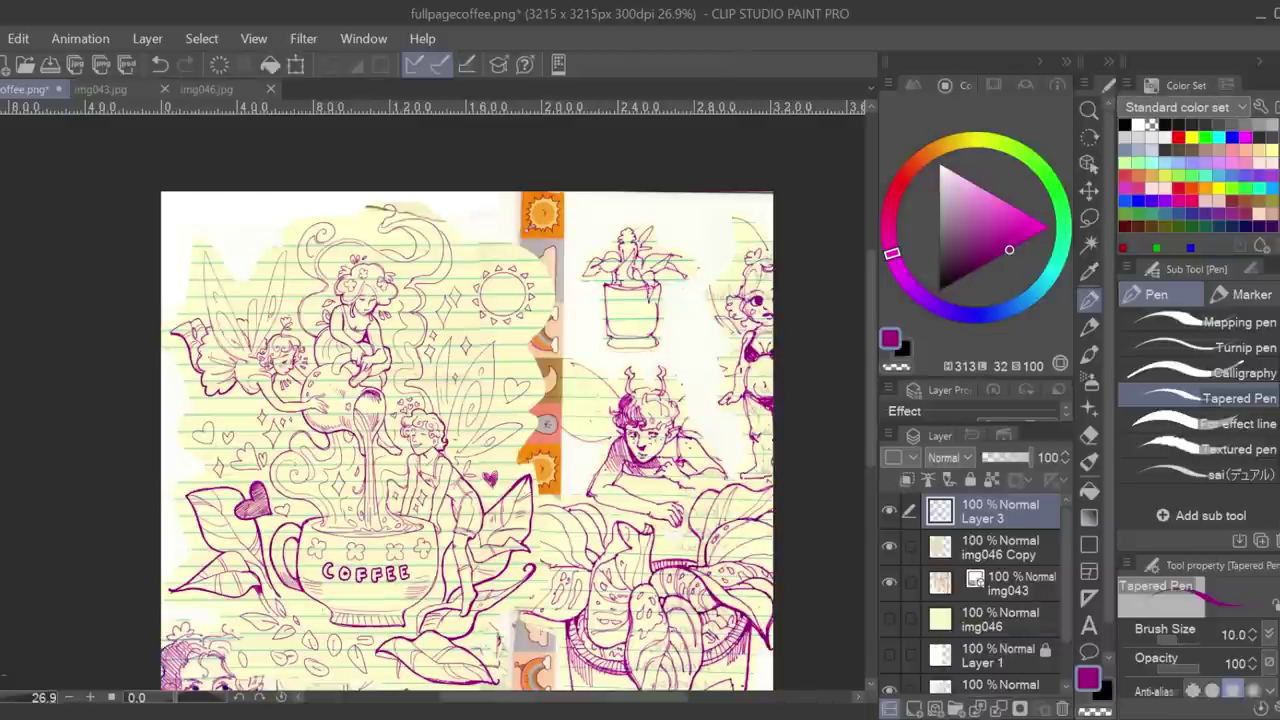
click(1, 701)
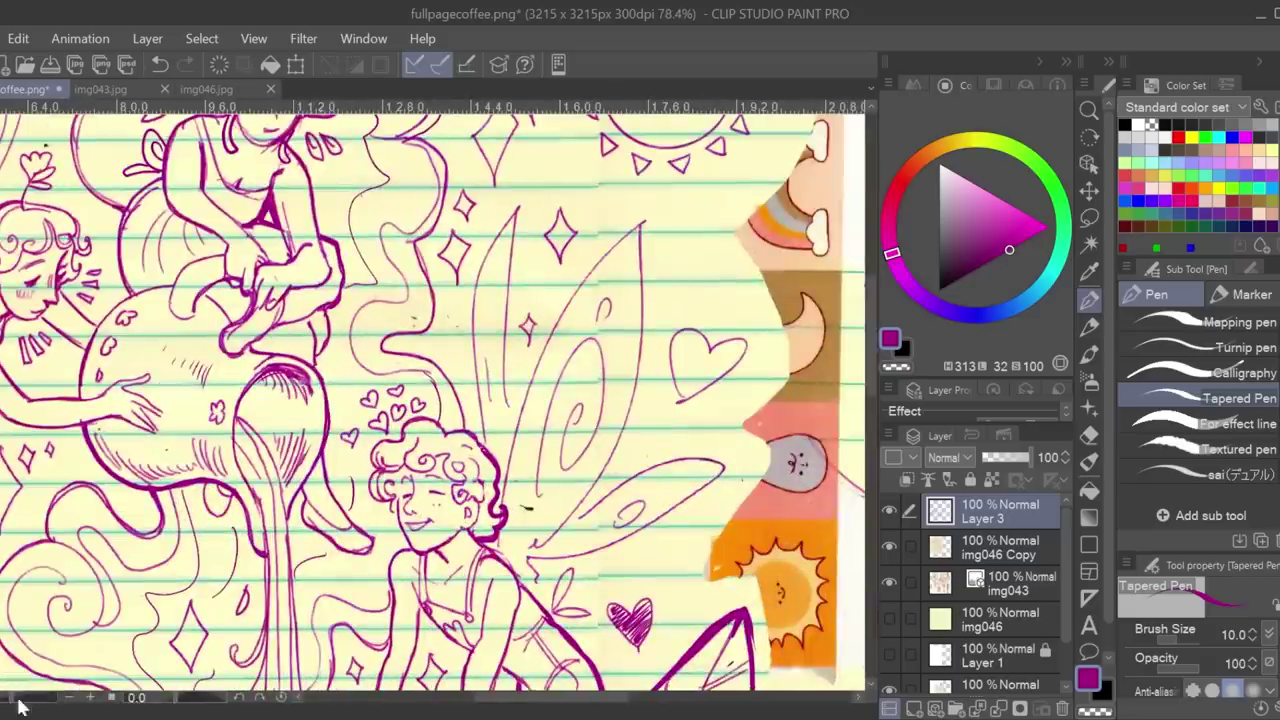
click(1, 701)
scroll(434, 400, down, 3)
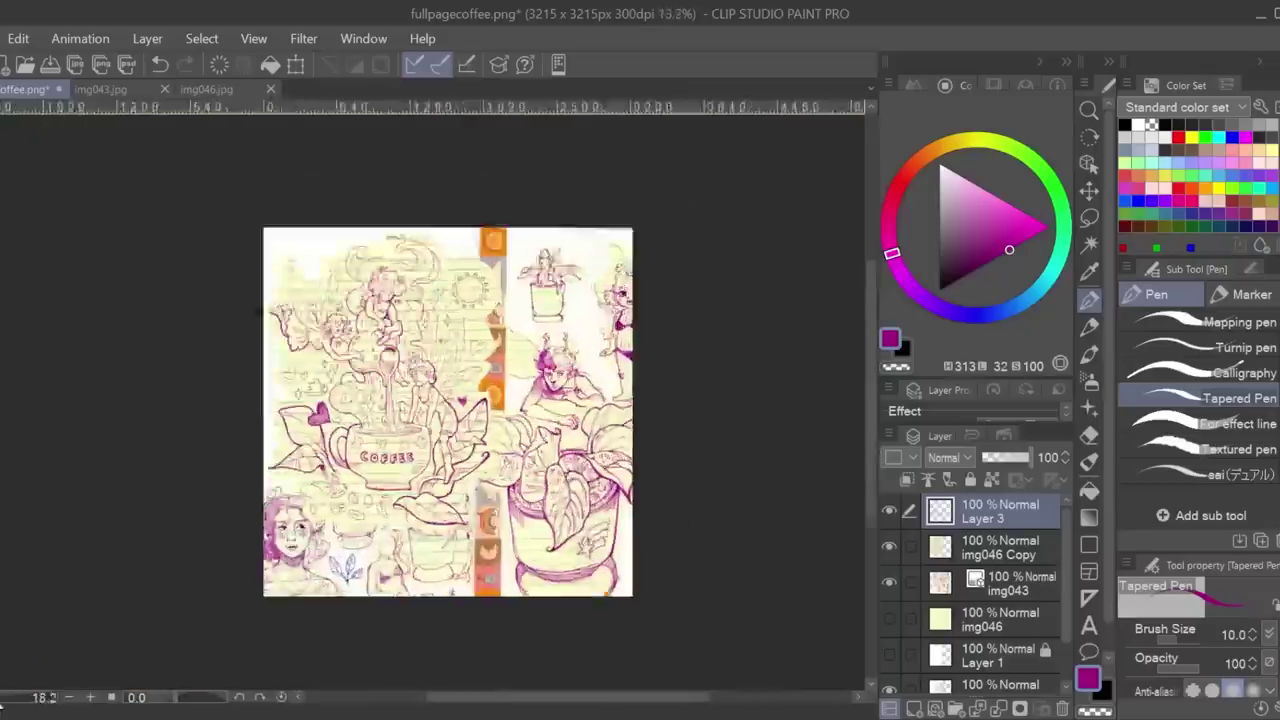
Draw two thin vertical strokes hanging as a narrow tail beneath the skirt of the flying fairy beside the pitcher.
scroll(432, 400, up, 4)
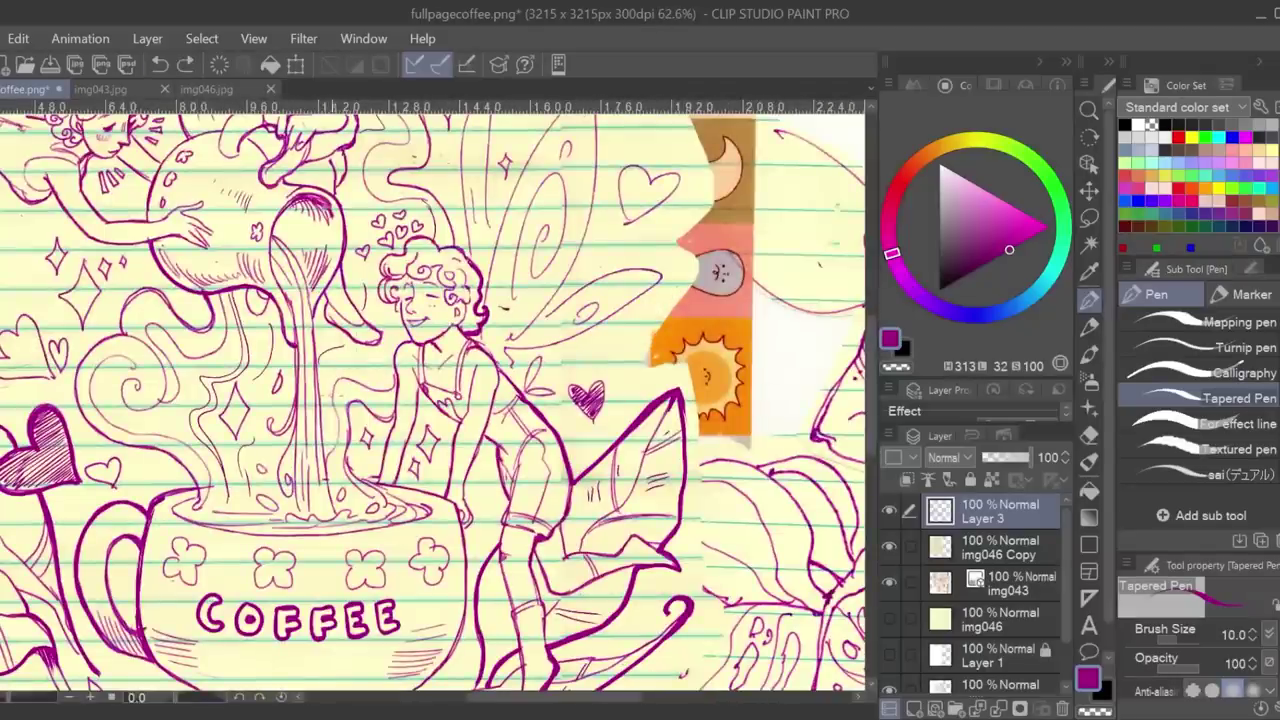
drag(7, 703, 1, 702)
drag(870, 350, 870, 303)
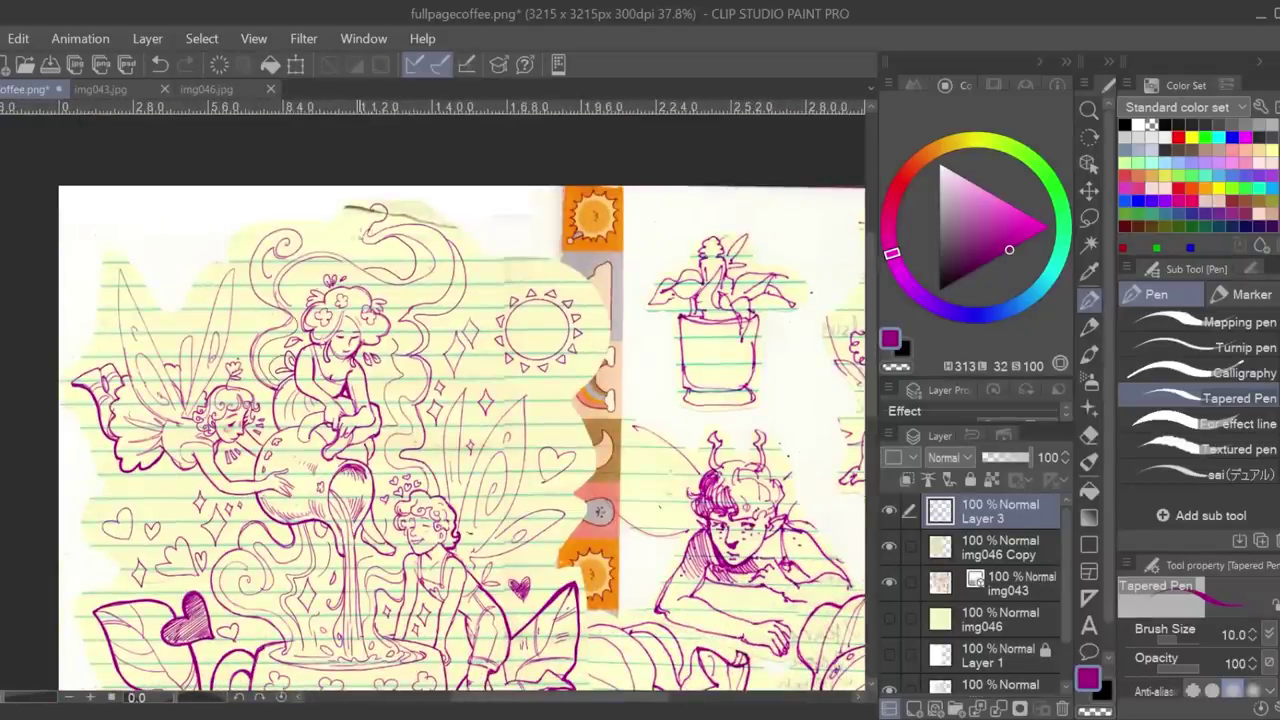
scroll(866, 380, down, 4)
scroll(860, 357, up, 5)
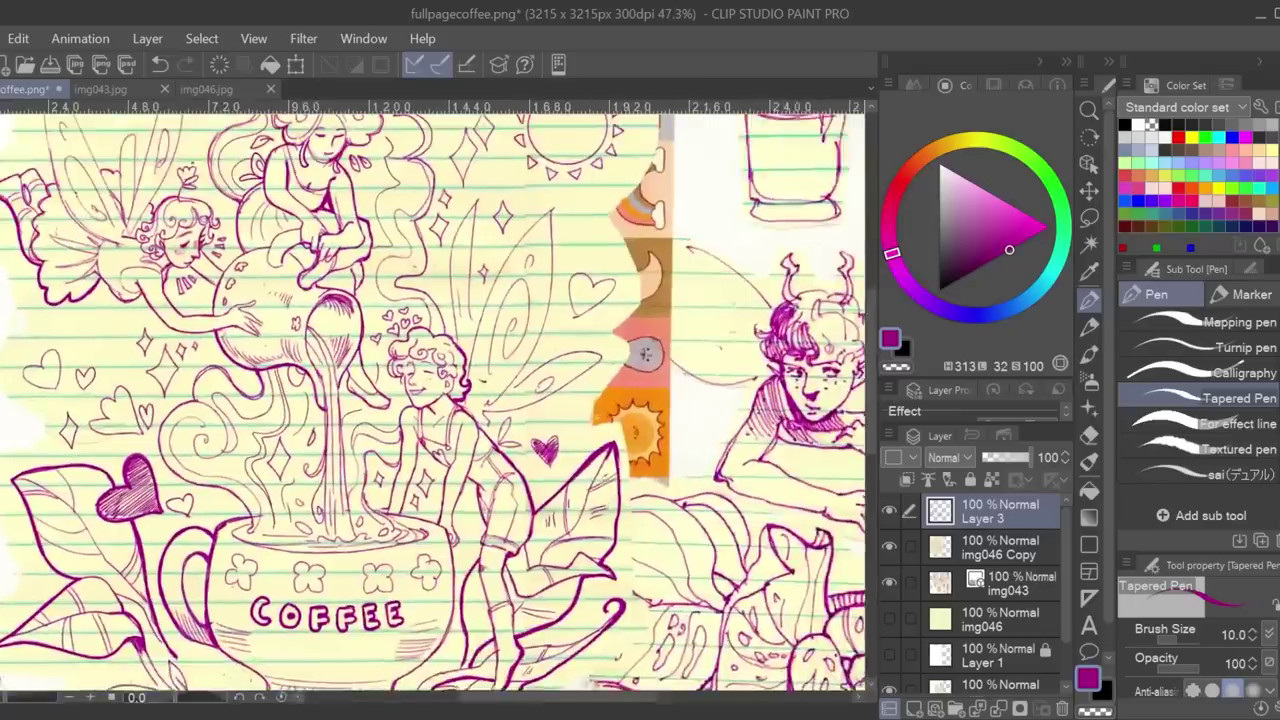
scroll(432, 400, left, 3)
drag(225, 274, 222, 351)
drag(227, 276, 238, 340)
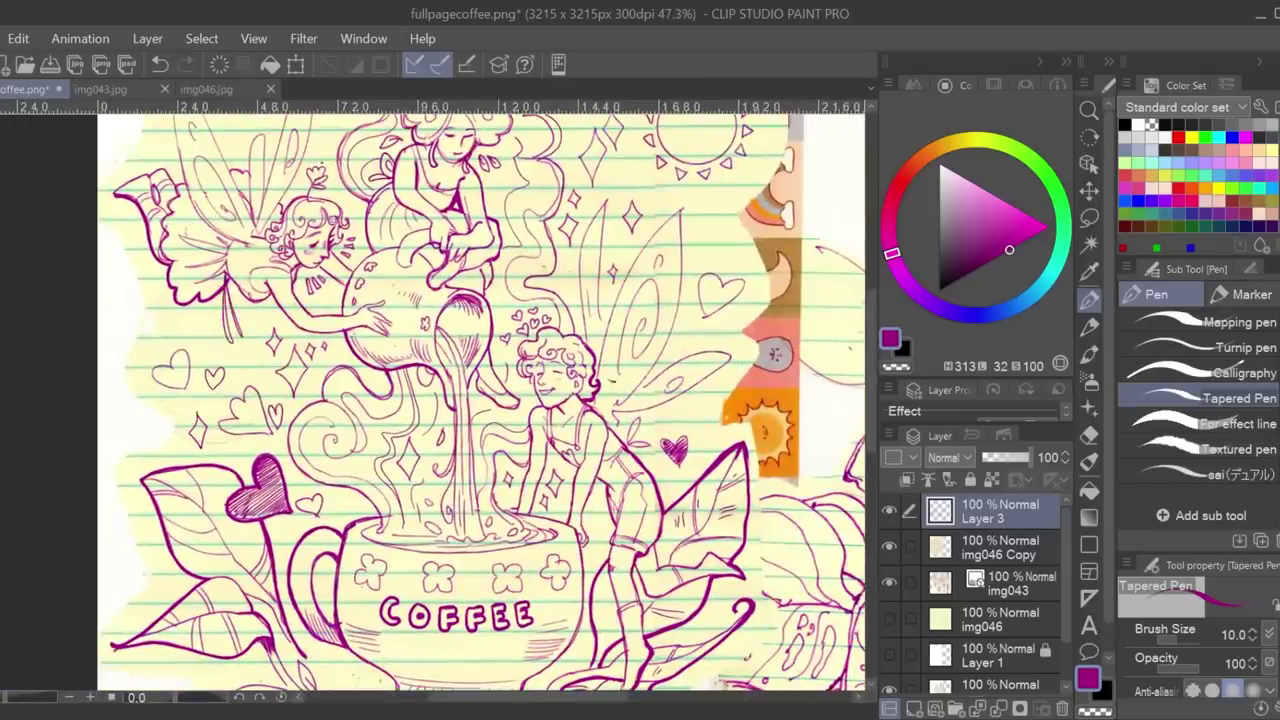
scroll(405, 385, up, 2)
drag(10, 698, 0, 698)
drag(548, 697, 612, 697)
drag(0, 698, 3, 698)
drag(876, 417, 866, 494)
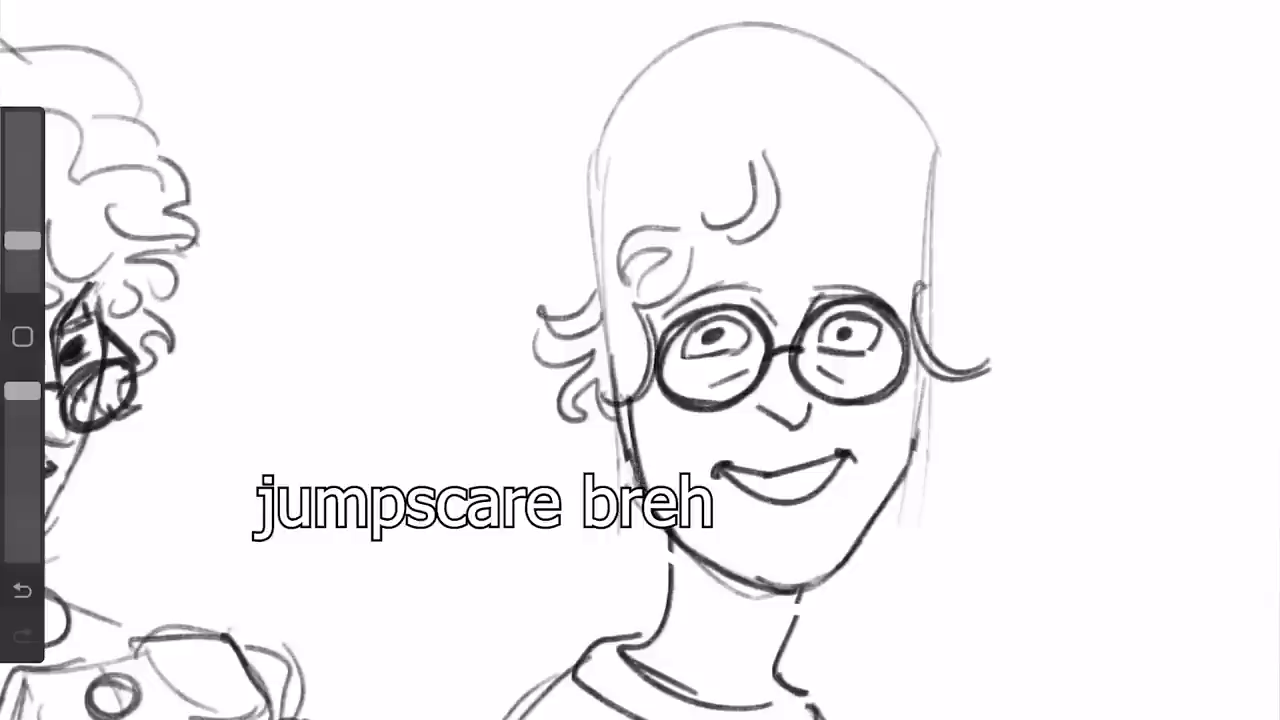
In Procreate, sketch loose curls around the forehead, sides and crown of the grinning man with round glasses.
drag(820, 350, 880, 328)
scroll(640, 360, down, 3)
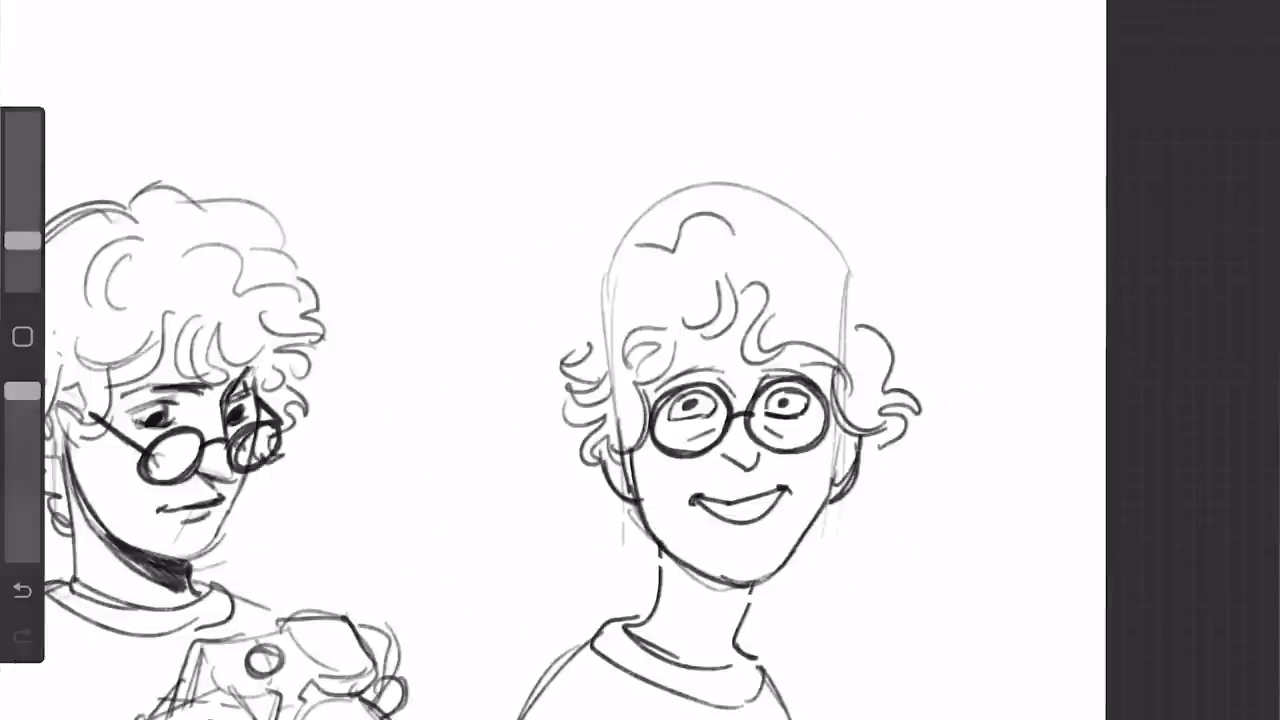
scroll(640, 360, down, 5)
scroll(640, 360, up, 5)
scroll(640, 360, down, 3)
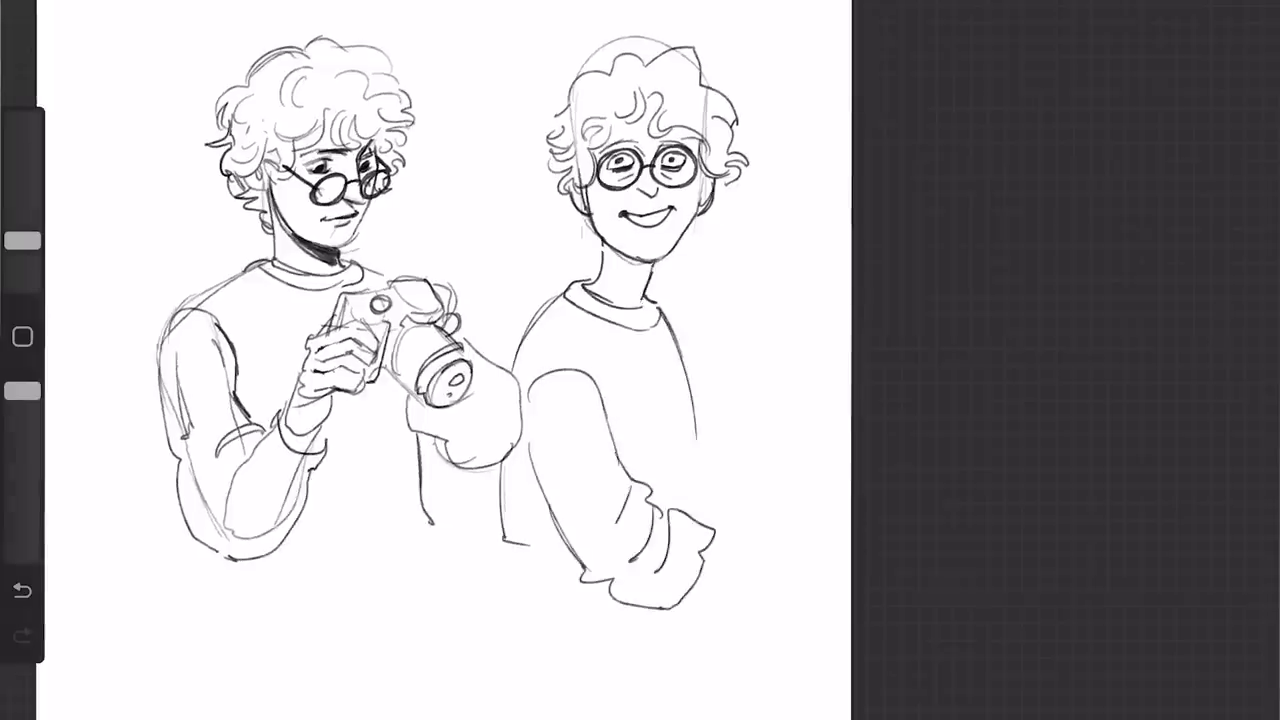
Draw both sides of the grinning man's neck down to his sweater collar.
drag(598, 238, 583, 287)
drag(654, 264, 641, 306)
scroll(640, 360, down, 3)
key(v)
key(v)
Draw the forearm reaching out of the grinning man's rolled sleeve, ending in a hand with outstretched fingers.
scroll(640, 360, up, 4)
drag(676, 553, 743, 542)
drag(641, 628, 760, 560)
drag(740, 542, 777, 500)
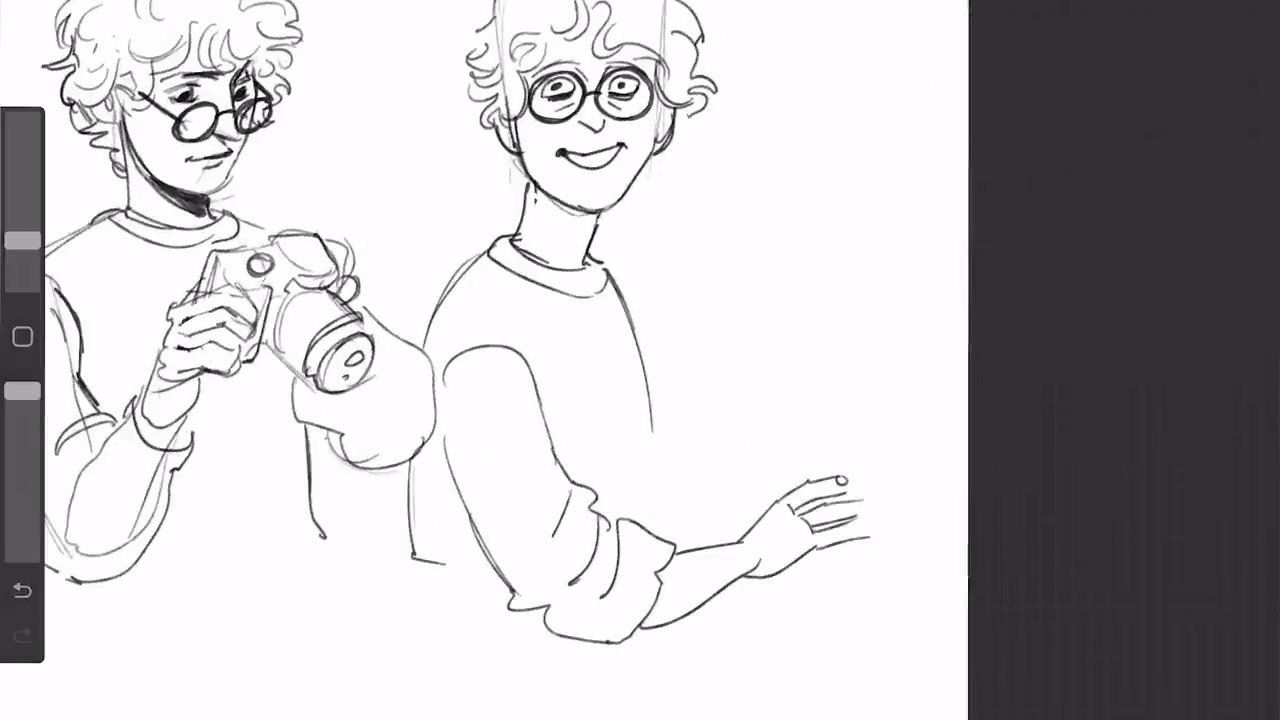
Sketch a camera with a lens in the grinning man's hand and draw his second arm reaching behind it.
scroll(486, 360, down, 2)
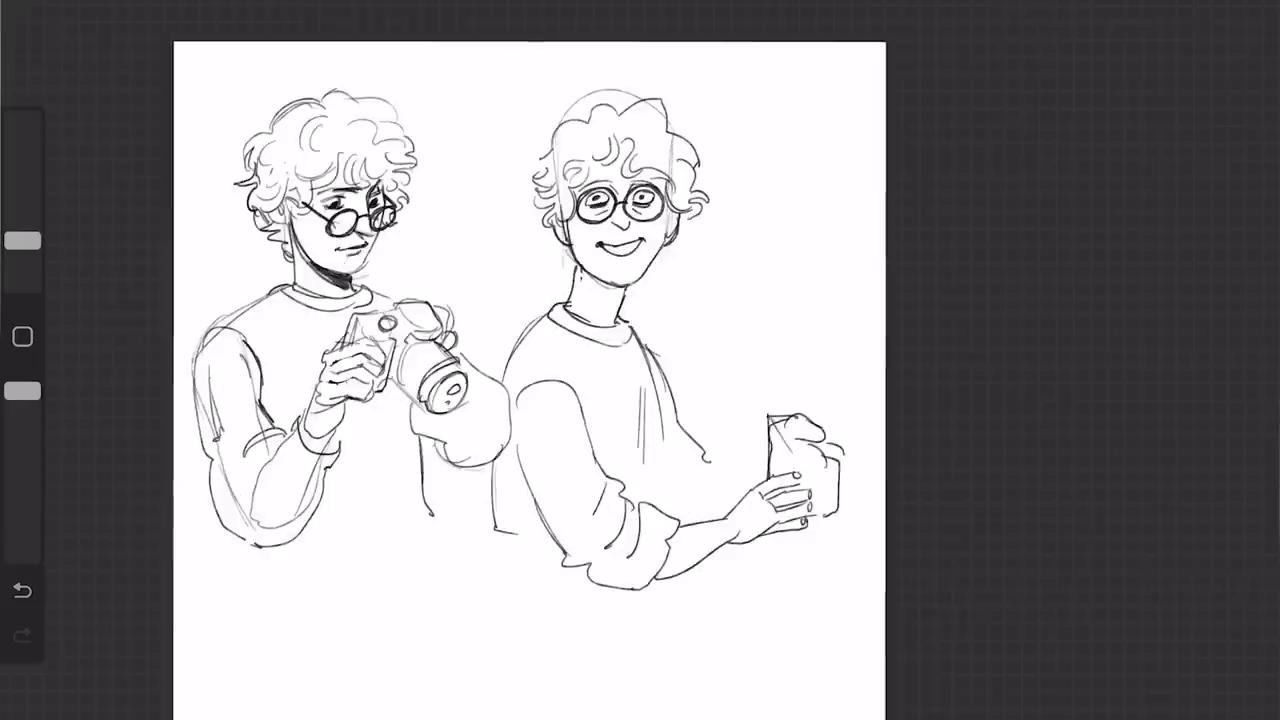
scroll(538, 360, up, 1)
scroll(538, 360, down, 1)
drag(712, 363, 722, 409)
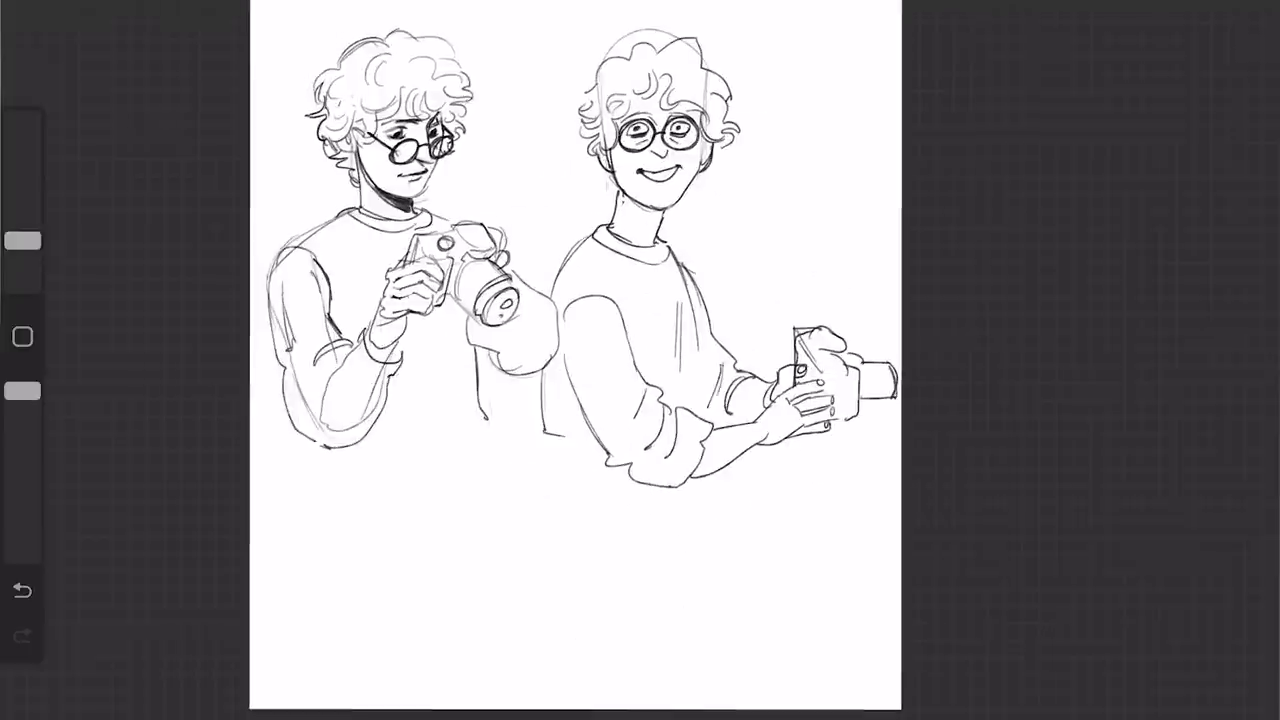
Add a small curl sticking out from the upper side of the grinning man's hair.
scroll(562, 350, down, 1)
scroll(560, 300, up, 3)
drag(618, 188, 640, 212)
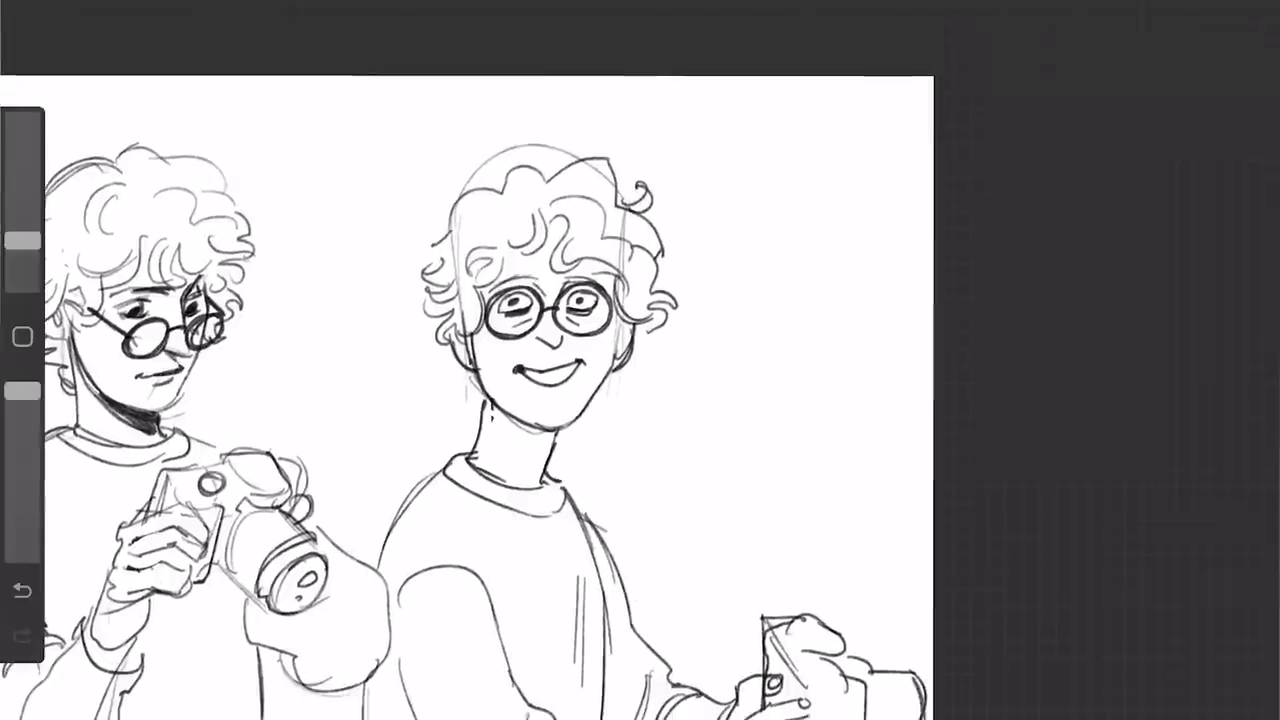
Draw the grinning man's sweater hem, shorts and legs, and place a tripod beneath his camera.
scroll(540, 360, down, 2)
drag(593, 516, 565, 631)
drag(602, 540, 640, 628)
scroll(480, 360, down, 2)
scroll(400, 400, up, 2)
drag(520, 566, 530, 640)
drag(590, 546, 598, 628)
Select the tripod figure with a freehand lasso, scale it down and reposition it slightly behind the first man.
key(s)
drag(429, 606, 434, 471)
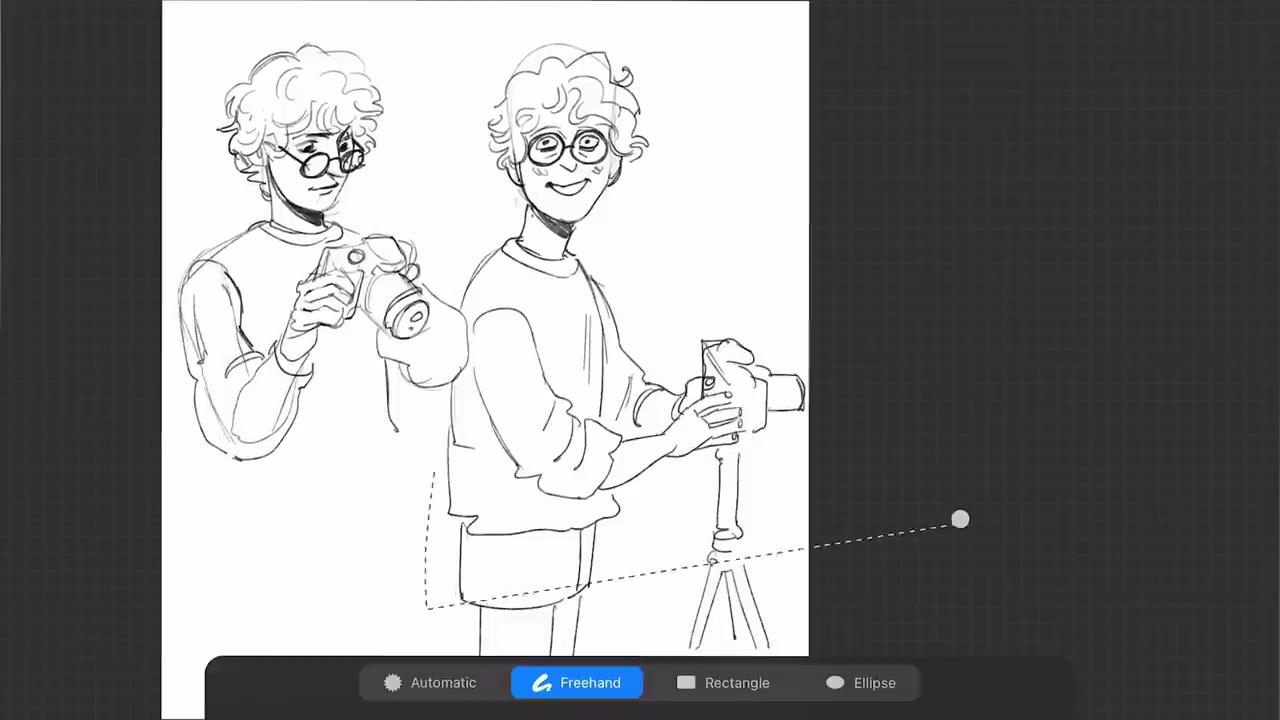
scroll(560, 300, down, 2)
drag(530, 520, 541, 332)
drag(632, 612, 546, 491)
key(v)
drag(791, 512, 697, 369)
drag(615, 225, 633, 223)
key(v)
Sketch a cartoon face between the two men with a curved jaw, round eyes and an oval nose.
scroll(560, 300, up, 4)
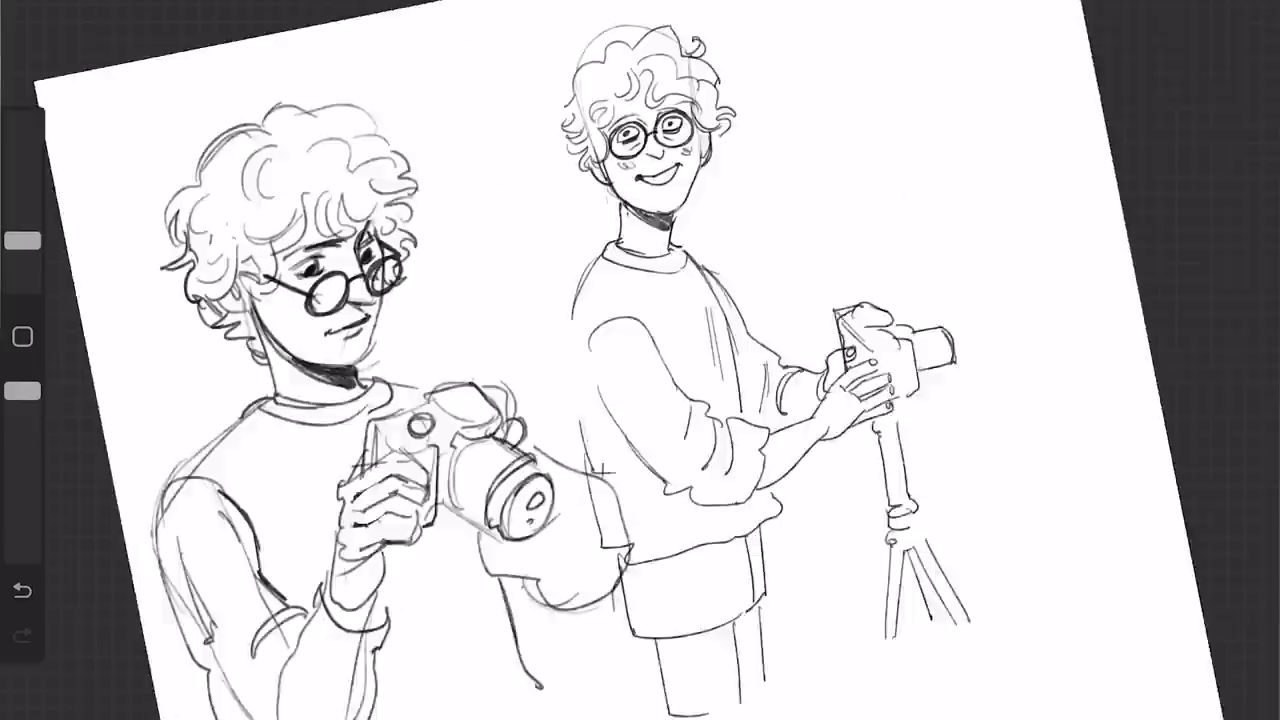
drag(441, 199, 531, 391)
drag(490, 264, 492, 262)
scroll(560, 300, down, 3)
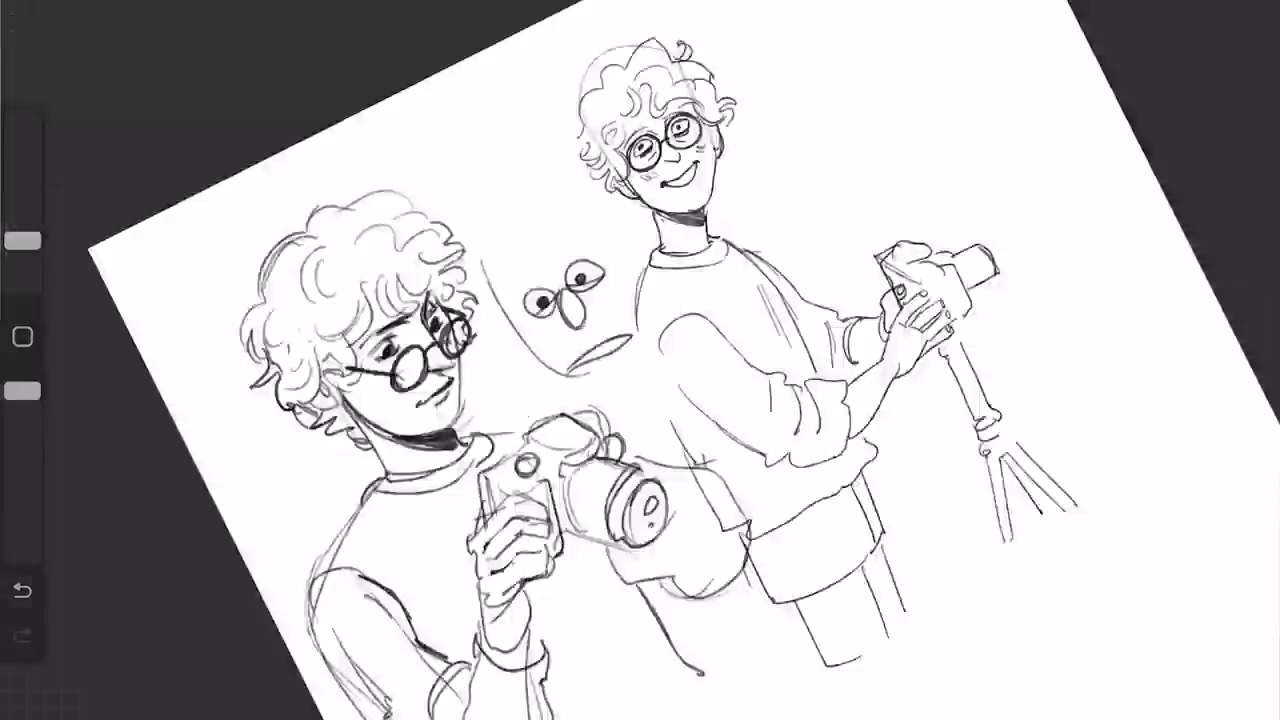
Sketch curly hair over the middle cartoon face and try a new mouth line.
scroll(560, 300, up, 4)
drag(516, 352, 568, 348)
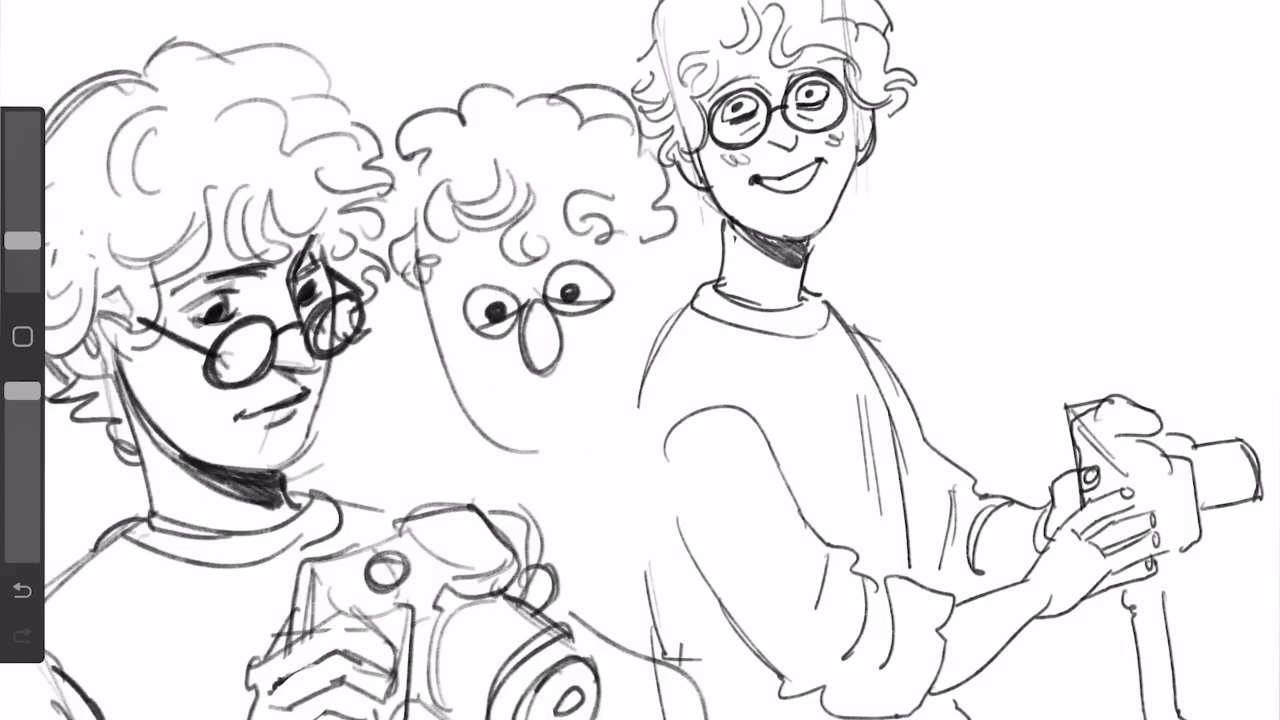
drag(517, 425, 622, 395)
scroll(560, 300, down, 3)
key(ctrl+z)
Give the middle cartoon face a wide curved smile, ears and a short neck, and darken its curls.
scroll(560, 300, up, 4)
drag(468, 318, 616, 371)
scroll(560, 300, down, 2)
drag(496, 186, 480, 298)
scroll(560, 300, down, 4)
scroll(560, 360, up, 3)
scroll(560, 360, down, 1)
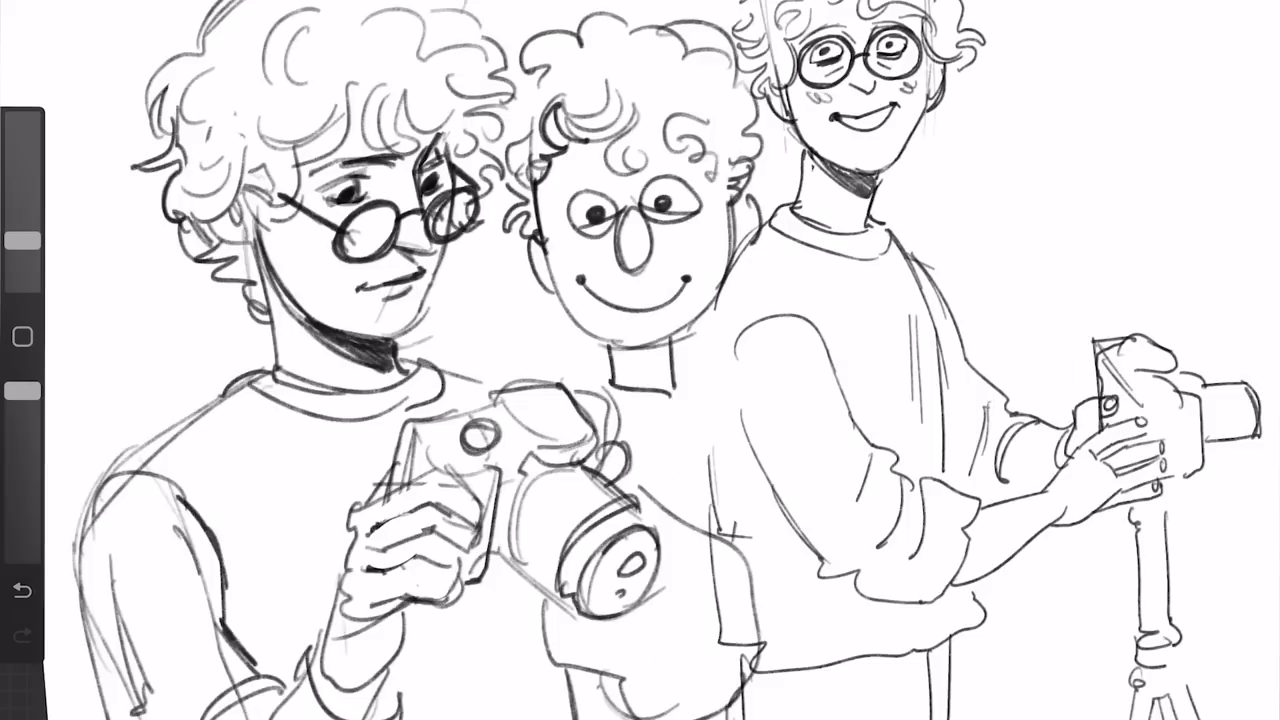
Sketch a cartoon head with lashed eyes and an open mouth below the first man, and give it an oval nose.
scroll(560, 360, up, 3)
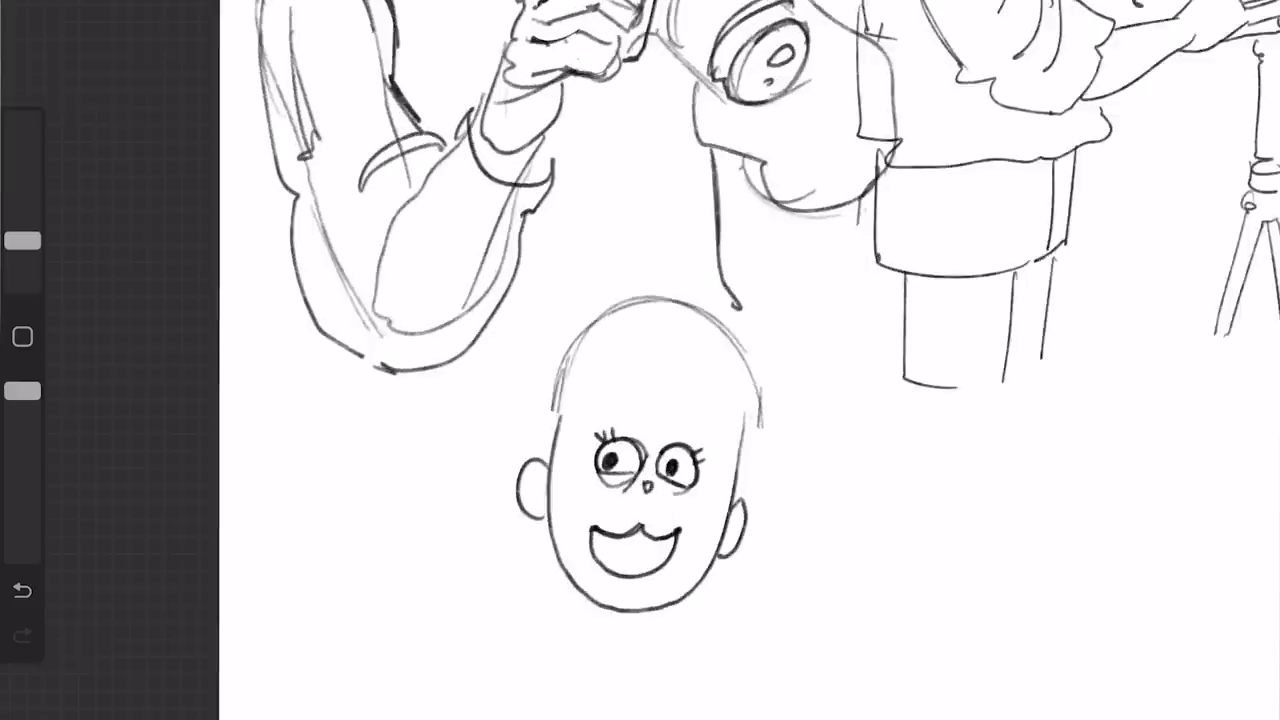
drag(619, 343, 586, 400)
key(ctrl+z)
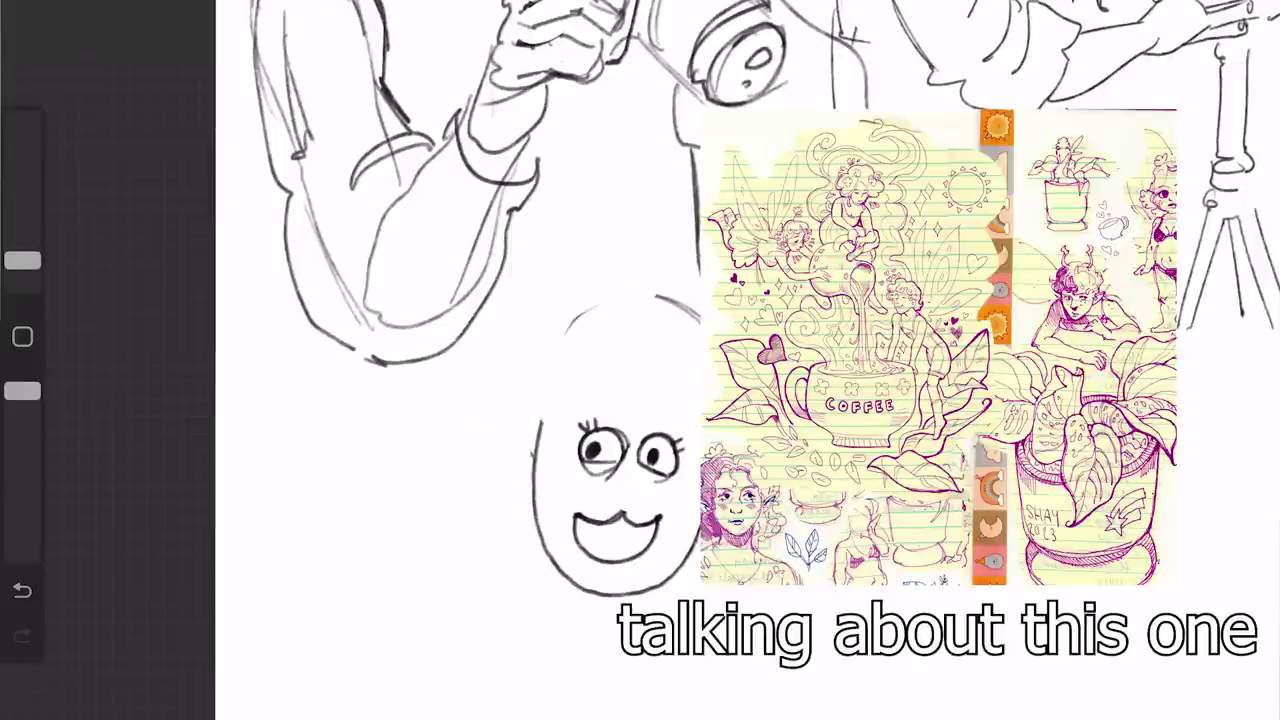
drag(627, 448, 641, 452)
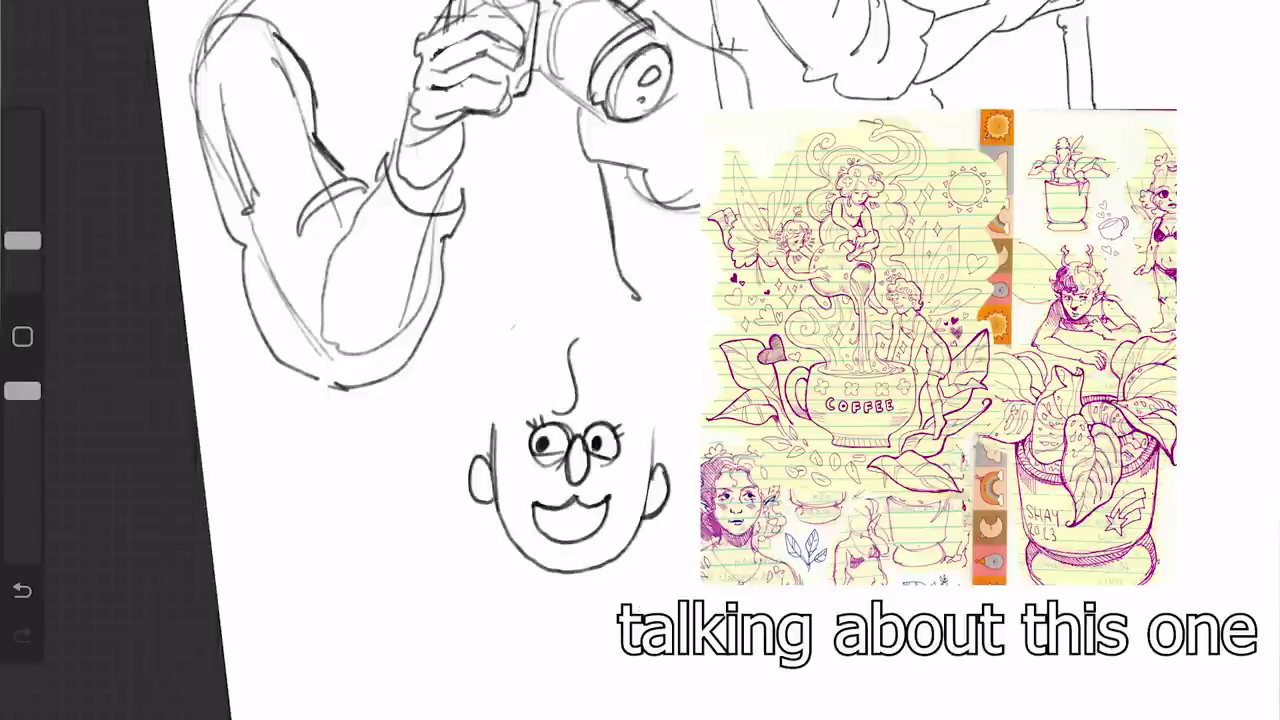
Draw wavy centre-parted hair with a dark gap in the parting and small cheek circles on the lower cartoon face.
drag(622, 346, 658, 430)
mouse_move(542, 334)
mouse_down()
mouse_move(502, 408)
mouse_move(638, 318)
mouse_up()
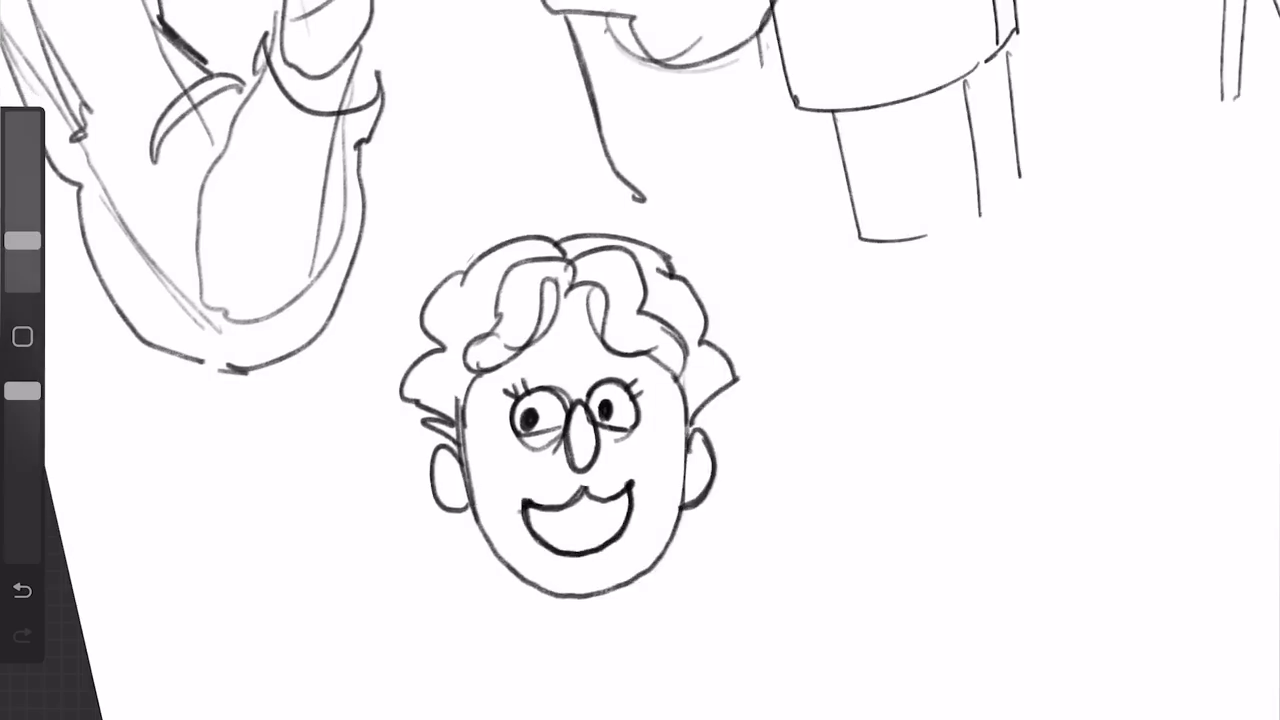
drag(507, 464, 512, 468)
drag(645, 459, 650, 446)
drag(548, 404, 588, 458)
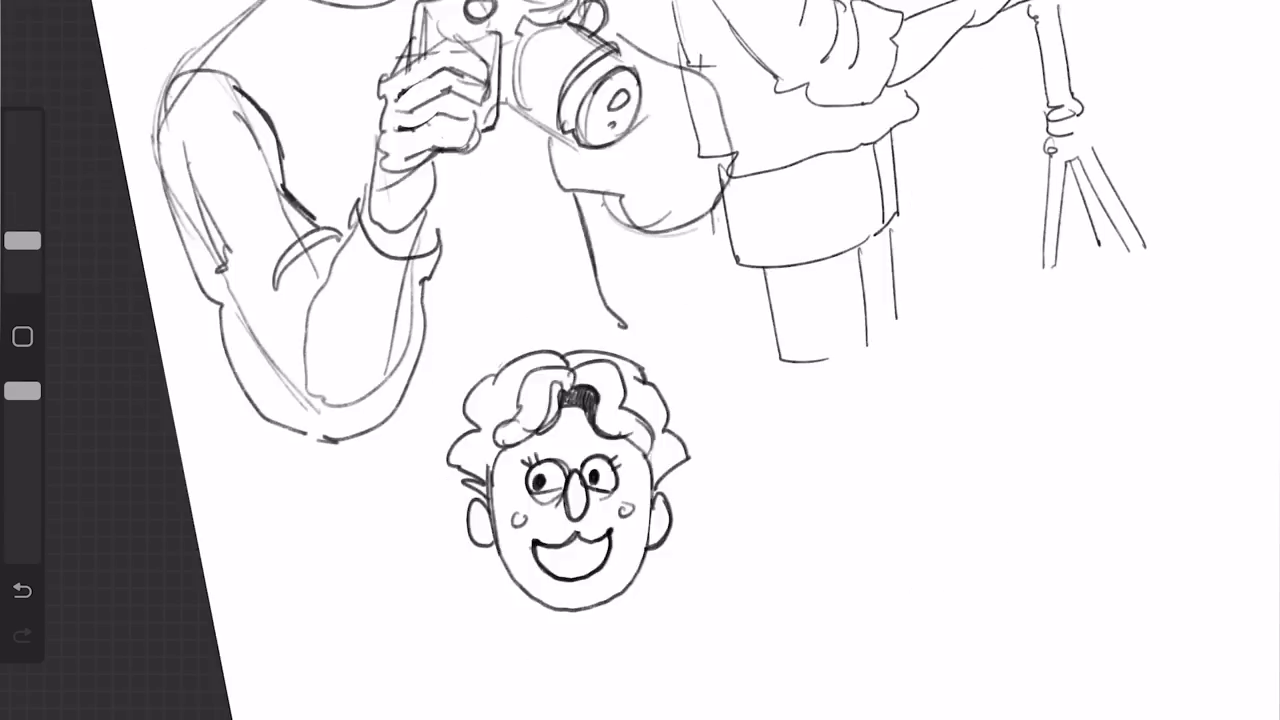
Add flipped curls below both ears of the lower cartoon face and shade the inside of its open mouth.
drag(496, 554, 510, 583)
drag(650, 562, 638, 586)
mouse_move(492, 516)
mouse_down()
mouse_move(536, 492)
mouse_move(558, 545)
mouse_move(590, 557)
mouse_up()
drag(442, 534, 486, 552)
scroll(640, 360, down, 5)
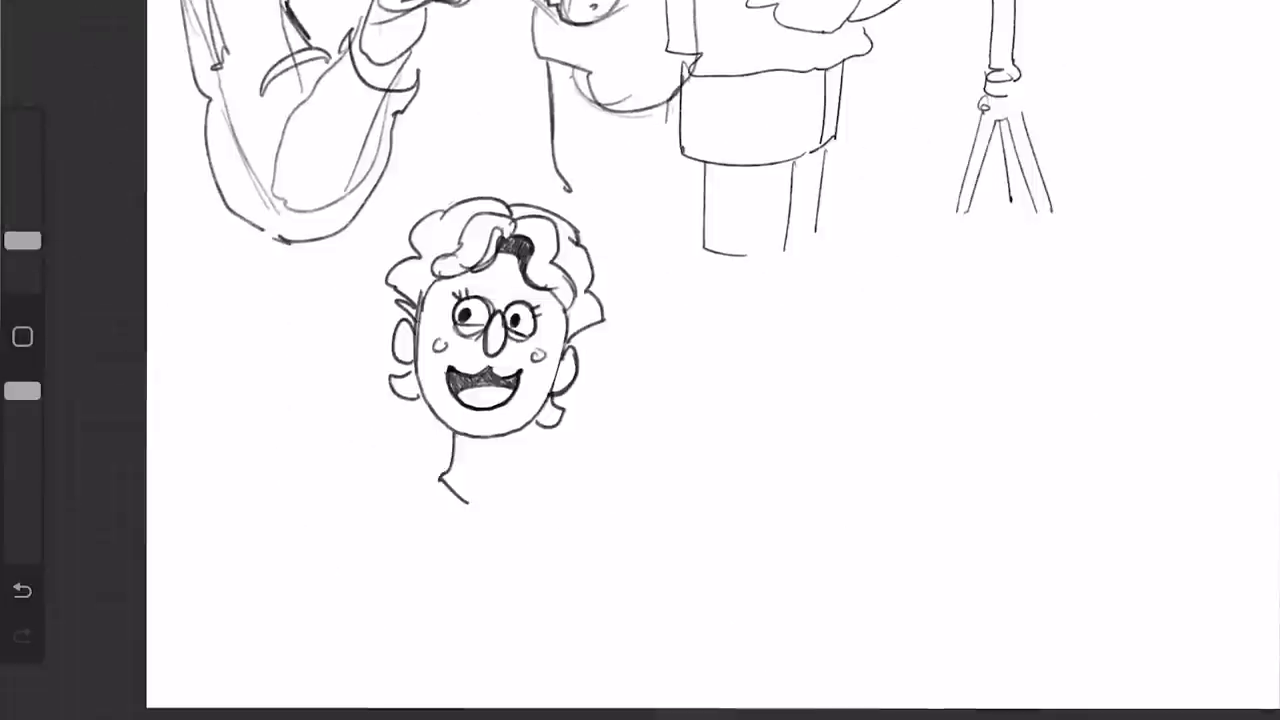
Draw the lower cartoon figure's narrow neck and rounded shirt collar.
drag(482, 434, 490, 484)
drag(440, 480, 456, 515)
drag(503, 492, 486, 515)
Draw a raised waving hand and a long bent arm beside the lower cartoon head.
drag(320, 460, 354, 415)
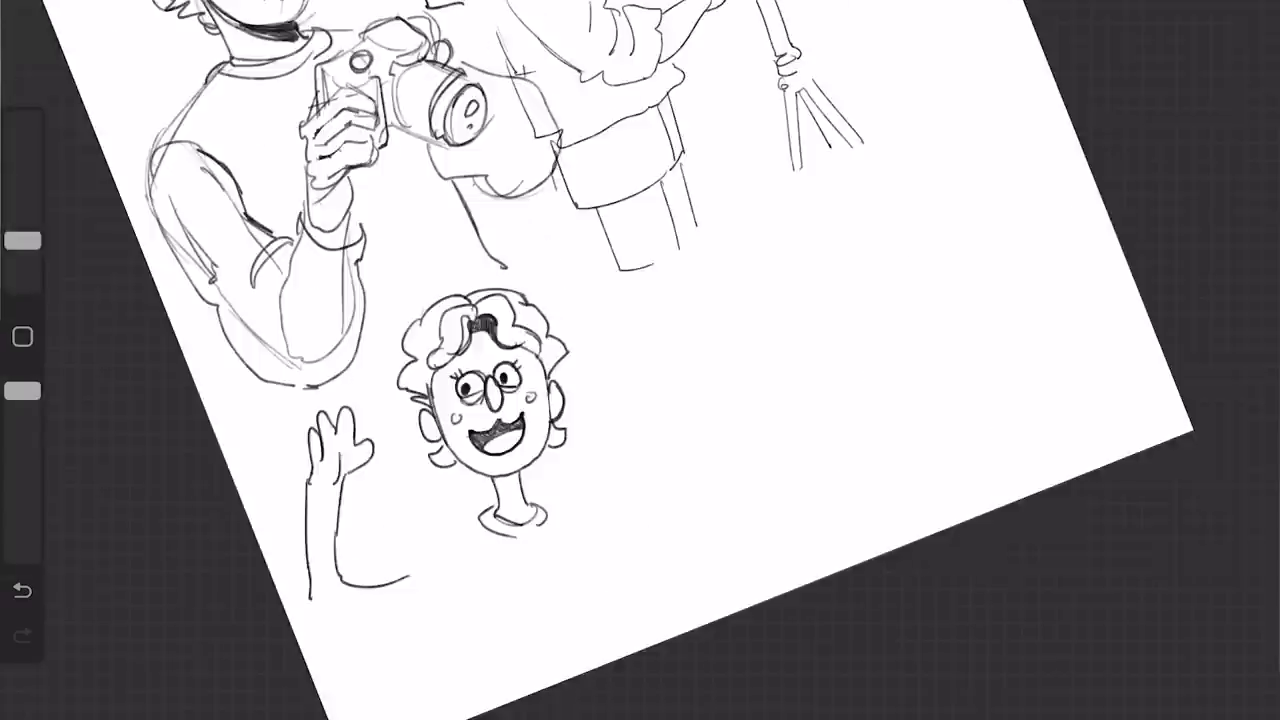
drag(408, 576, 455, 541)
drag(312, 600, 432, 605)
scroll(640, 360, down, 5)
scroll(640, 360, up, 8)
drag(546, 450, 622, 430)
drag(468, 236, 550, 328)
scroll(640, 360, down, 5)
key(ctrl+z)
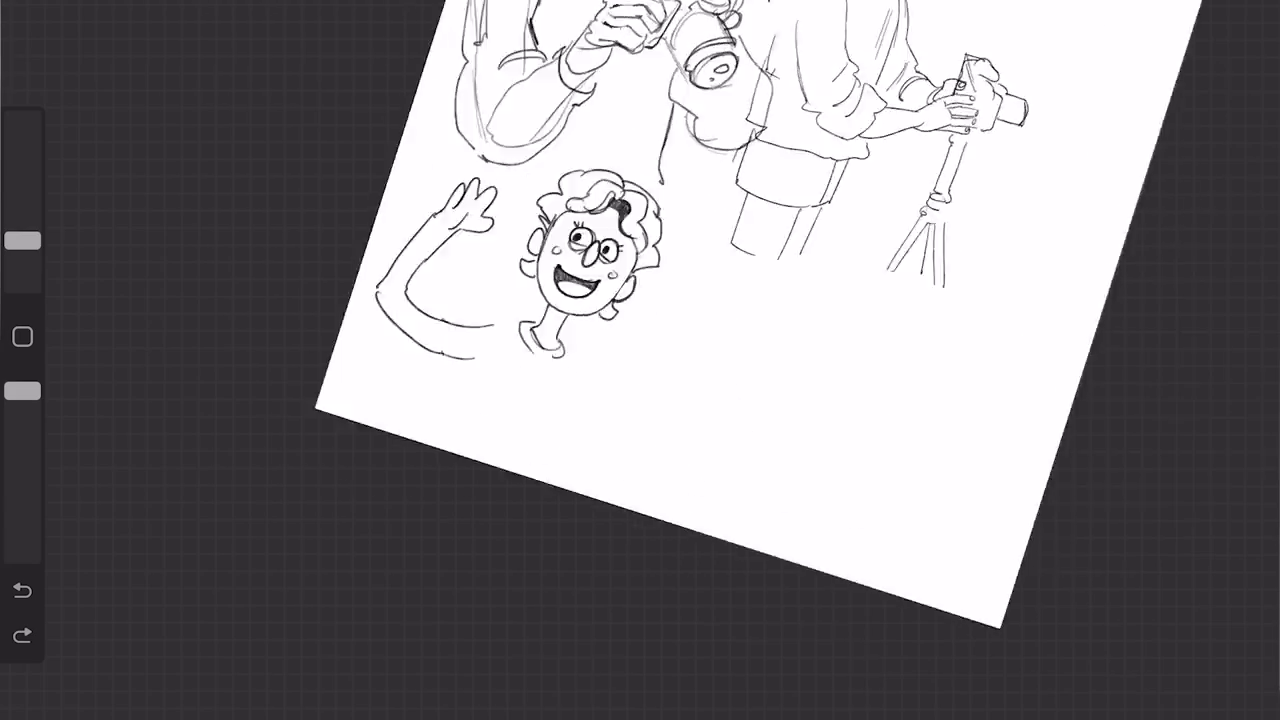
Draw a small cap with a rounded crown and a curved brim on top of the waving figure's hair.
scroll(640, 360, down, 1)
scroll(640, 360, up, 5)
drag(520, 451, 476, 508)
scroll(640, 360, down, 5)
key(ctrl+z)
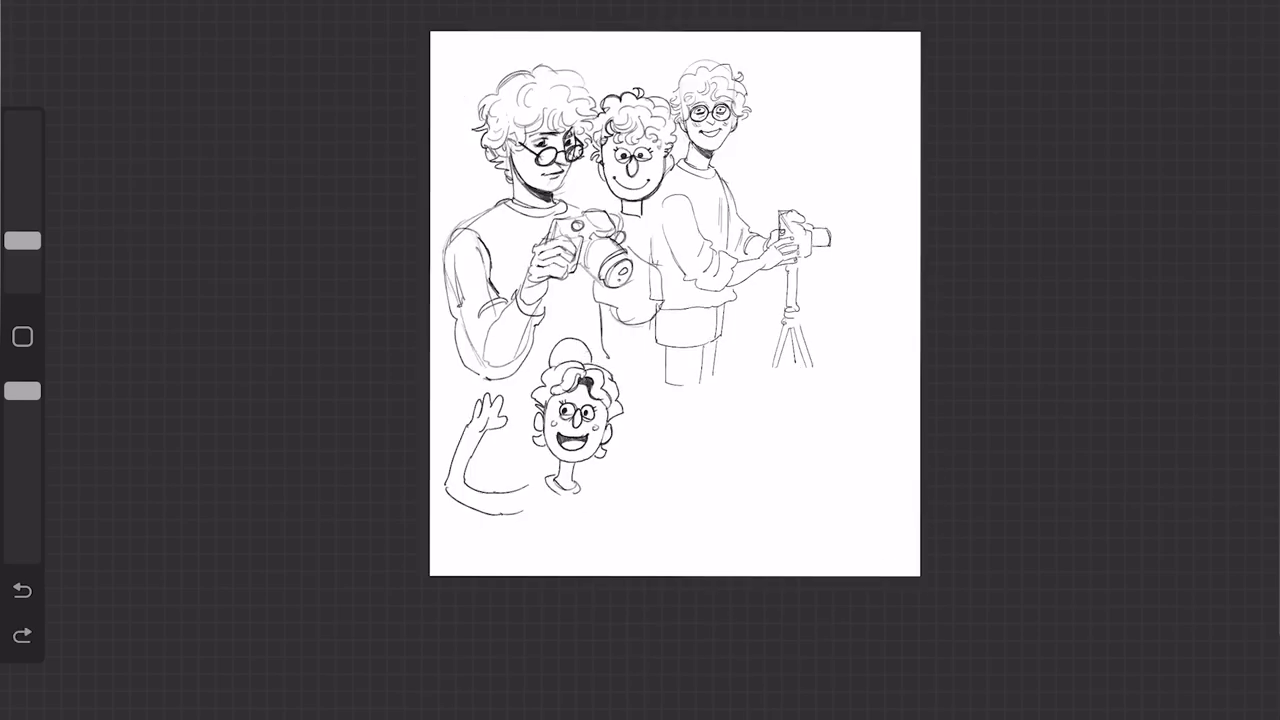
scroll(640, 360, up, 7)
key(ctrl+z)
drag(426, 417, 538, 422)
scroll(640, 360, down, 2)
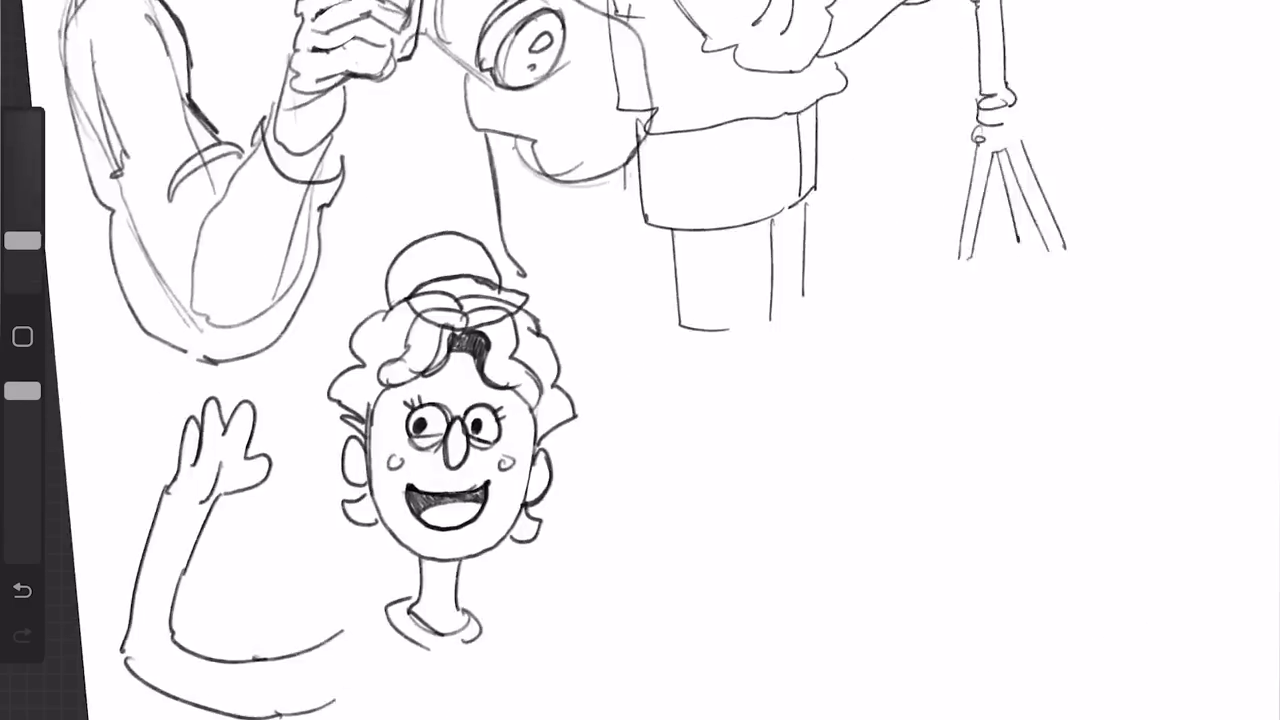
Connect the waving arm to the collar with a shoulder line and strengthen the outline of the hand and arm.
scroll(640, 360, down, 2)
drag(422, 590, 444, 576)
scroll(640, 360, up, 4)
drag(308, 244, 415, 457)
scroll(640, 360, down, 2)
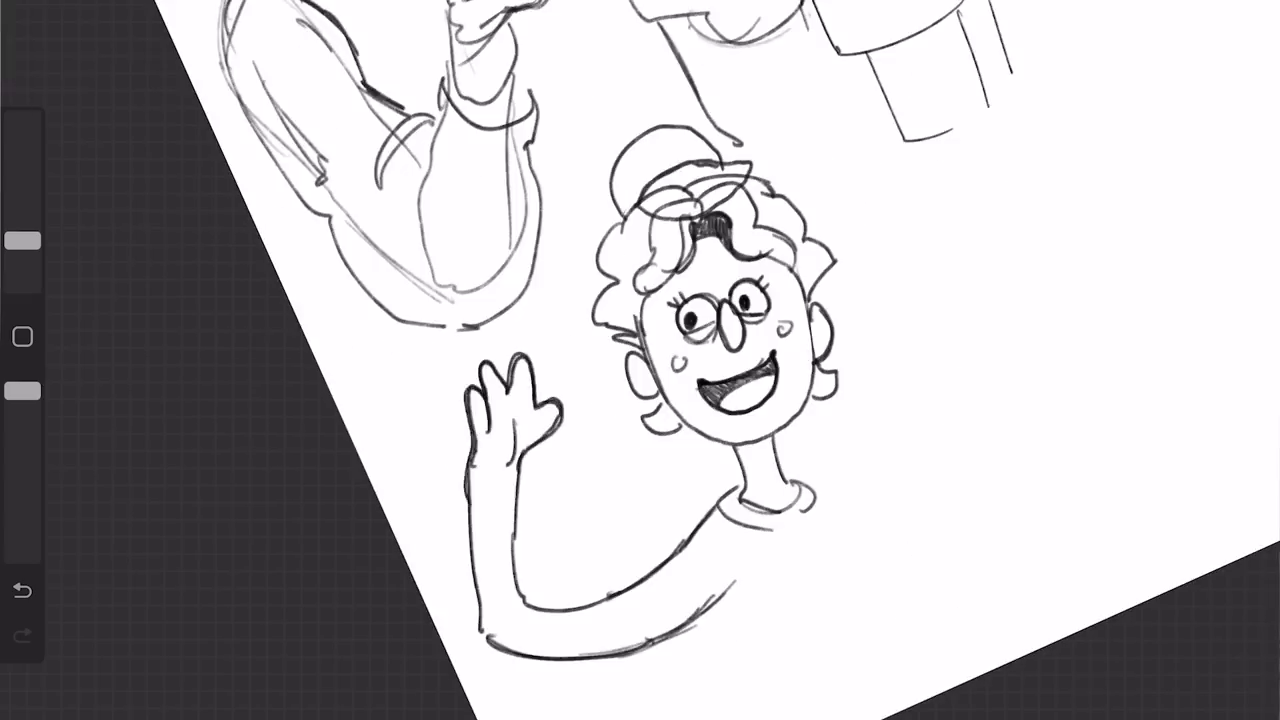
Clear the overlapping lines inside the waving figure's cap brim and draw curved seam lines on its crown.
scroll(640, 360, down, 2)
scroll(640, 360, up, 4)
drag(22, 260, 22, 240)
scroll(640, 360, down, 3)
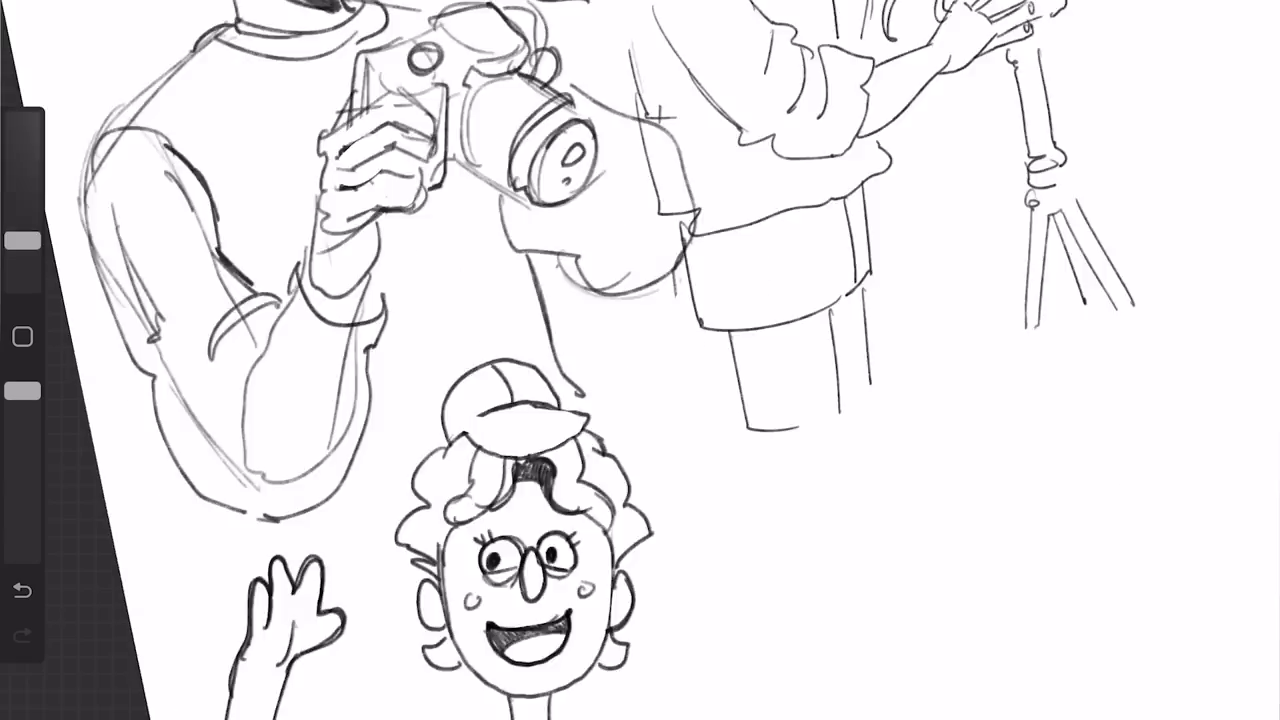
drag(511, 333, 498, 372)
drag(528, 332, 537, 374)
scroll(640, 360, down, 3)
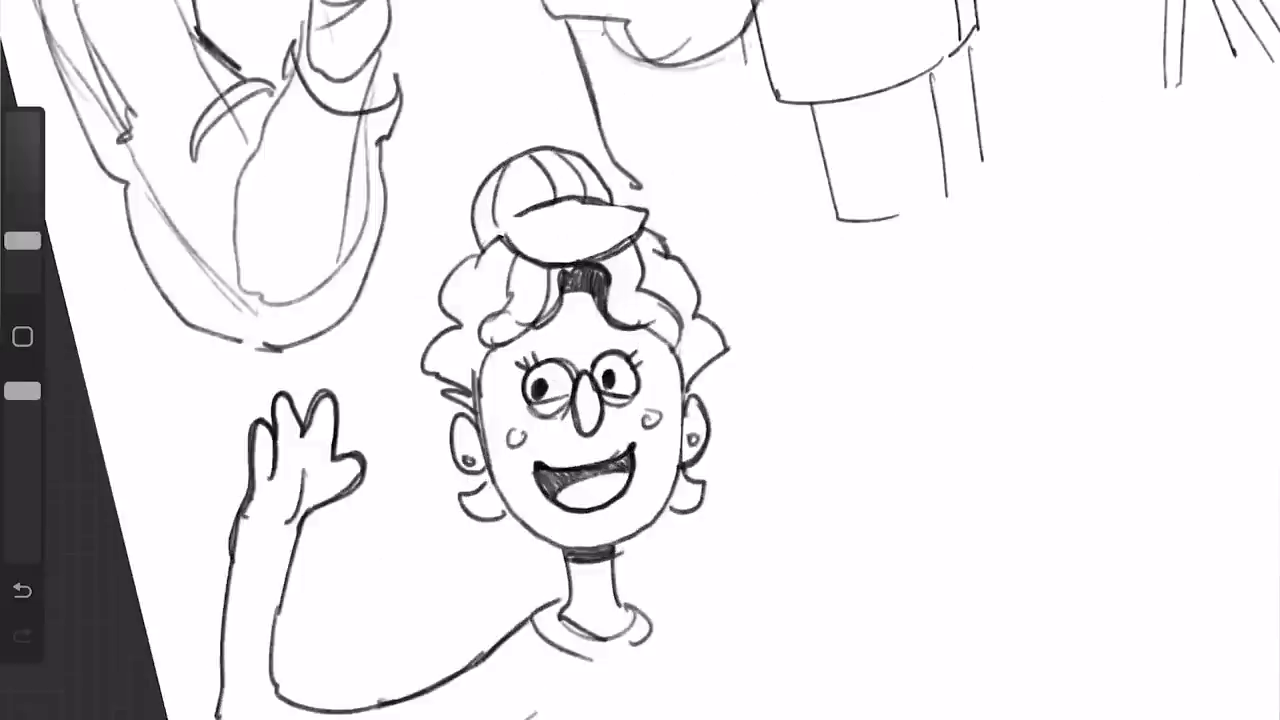
Try a second raised arm with an open hand on the other side of the capped figure.
scroll(640, 360, down, 2)
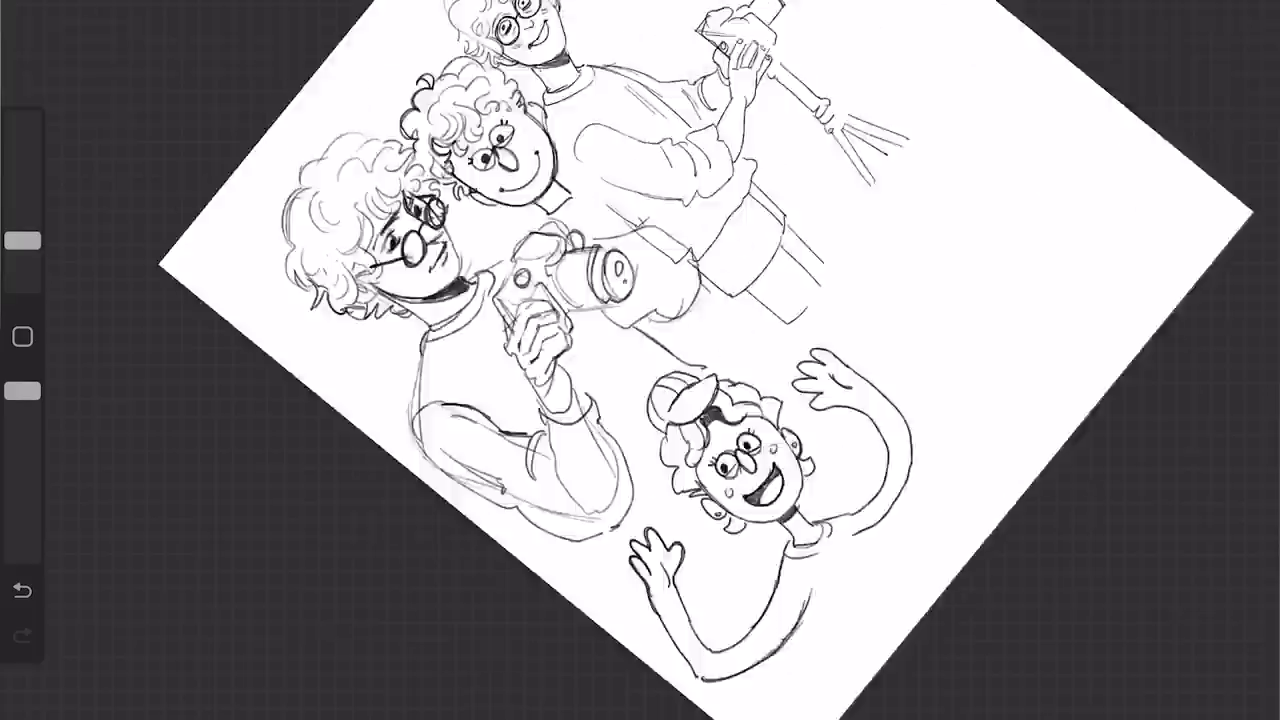
scroll(640, 360, up, 4)
key(ctrl+z)
drag(640, 527, 696, 548)
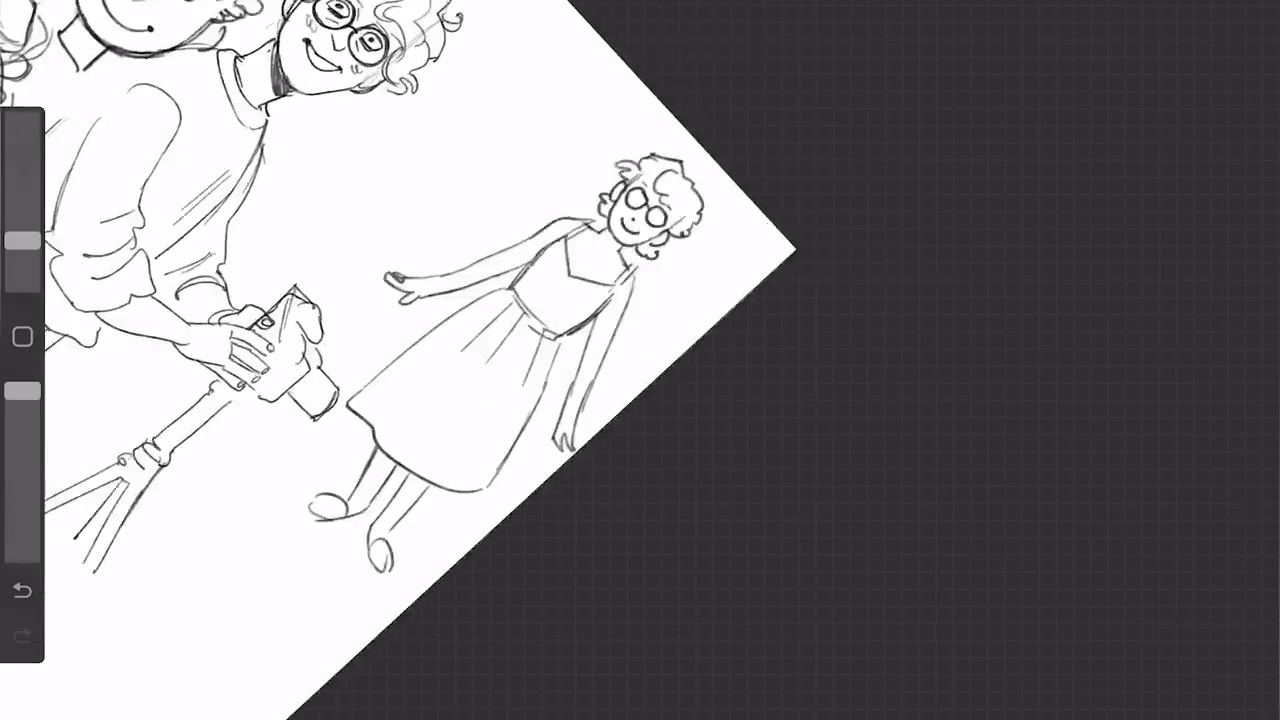
Select the small woman in the dress and move her into the empty area between the capped figure and the tripod.
scroll(640, 360, down, 3)
key(s)
key(v)
drag(687, 190, 595, 416)
scroll(570, 430, up, 3)
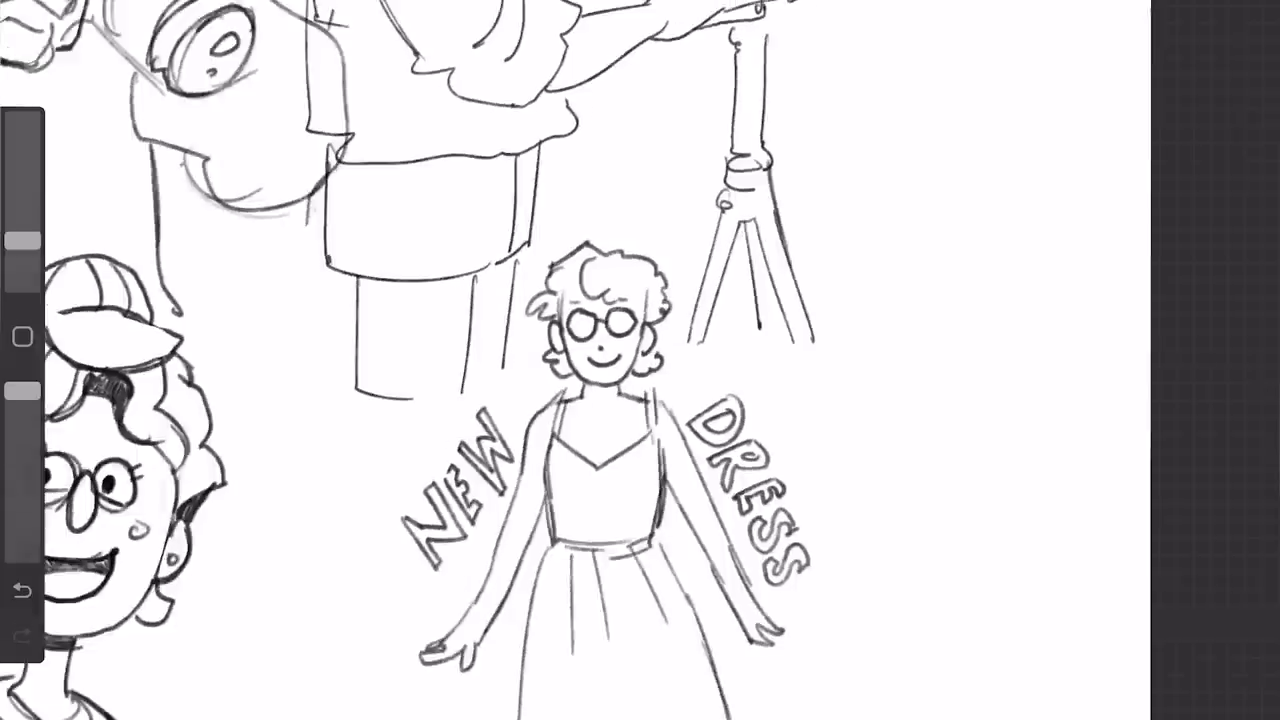
Try a bent second arm coming out of the capped figure's T-shirt sleeve.
scroll(640, 360, down, 8)
scroll(640, 360, up, 5)
drag(583, 540, 621, 447)
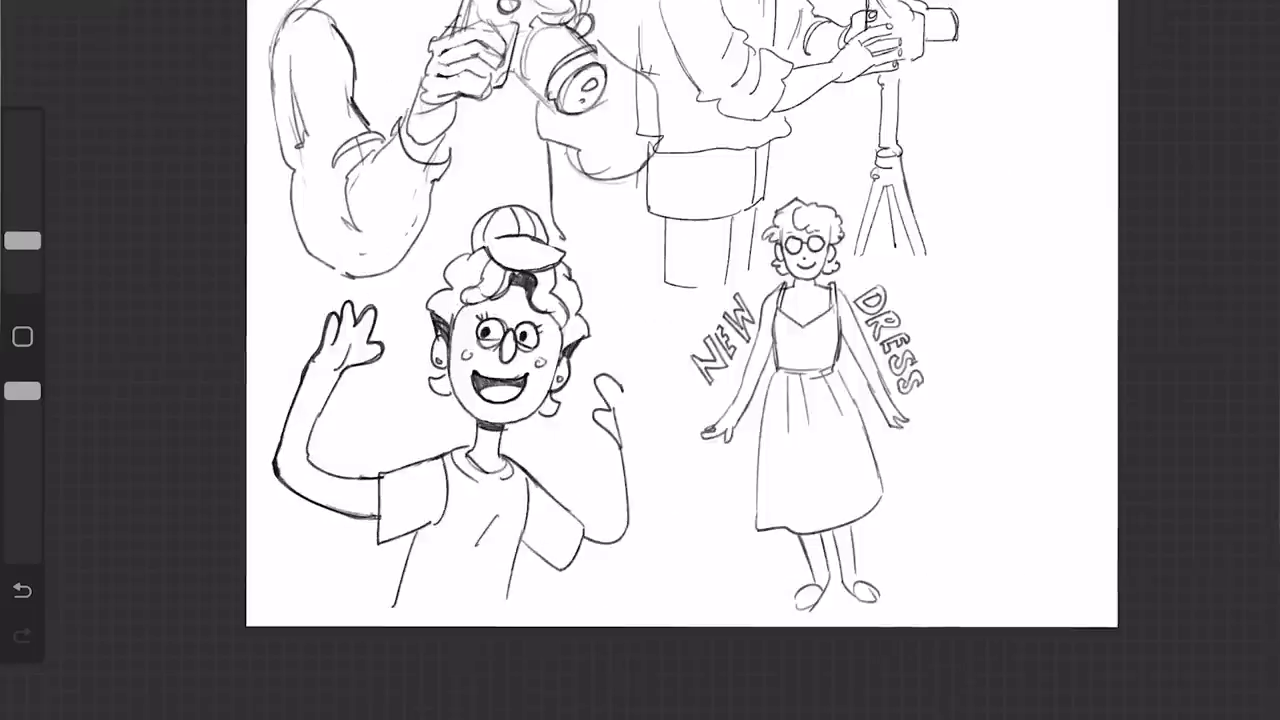
key(ctrl+z)
Erase the unfinished second arm and its sleeve from the capped figure.
scroll(640, 360, down, 8)
scroll(640, 360, up, 5)
key(e)
drag(655, 528, 668, 585)
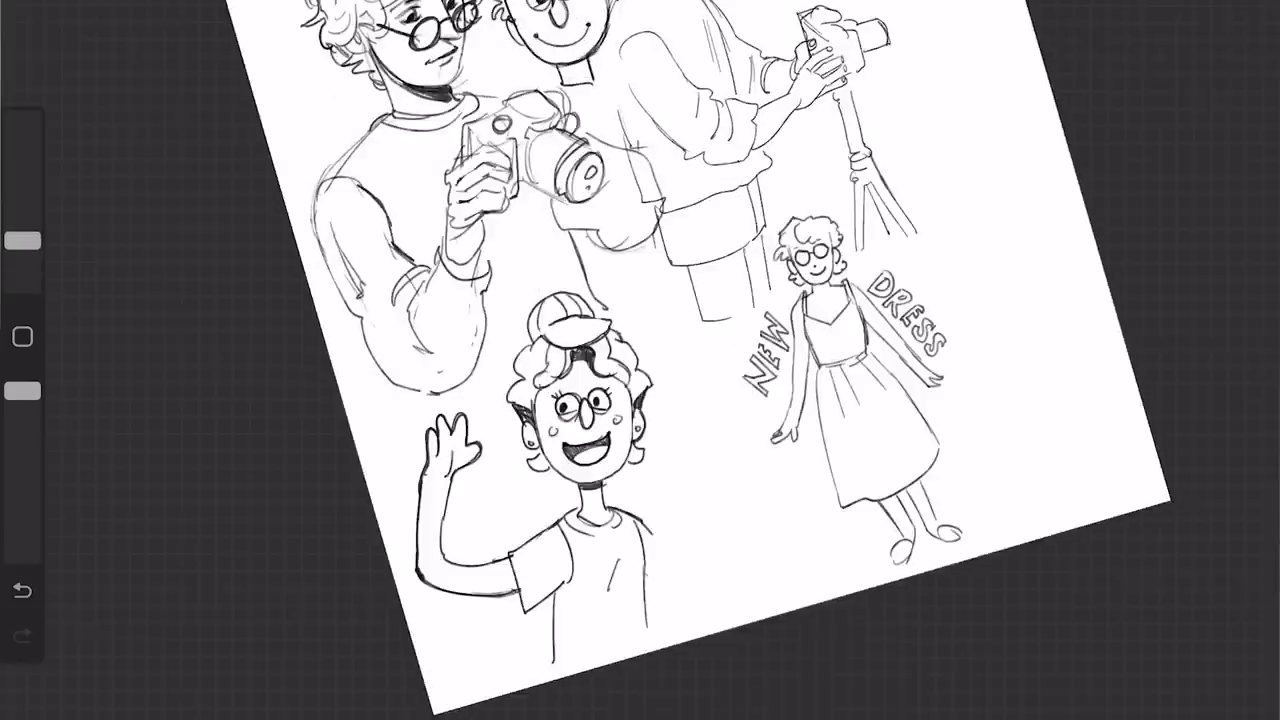
Letter the word "YOUTUBE" beside the smiling mouth of the man with the tripod.
scroll(640, 360, down, 8)
scroll(640, 360, up, 10)
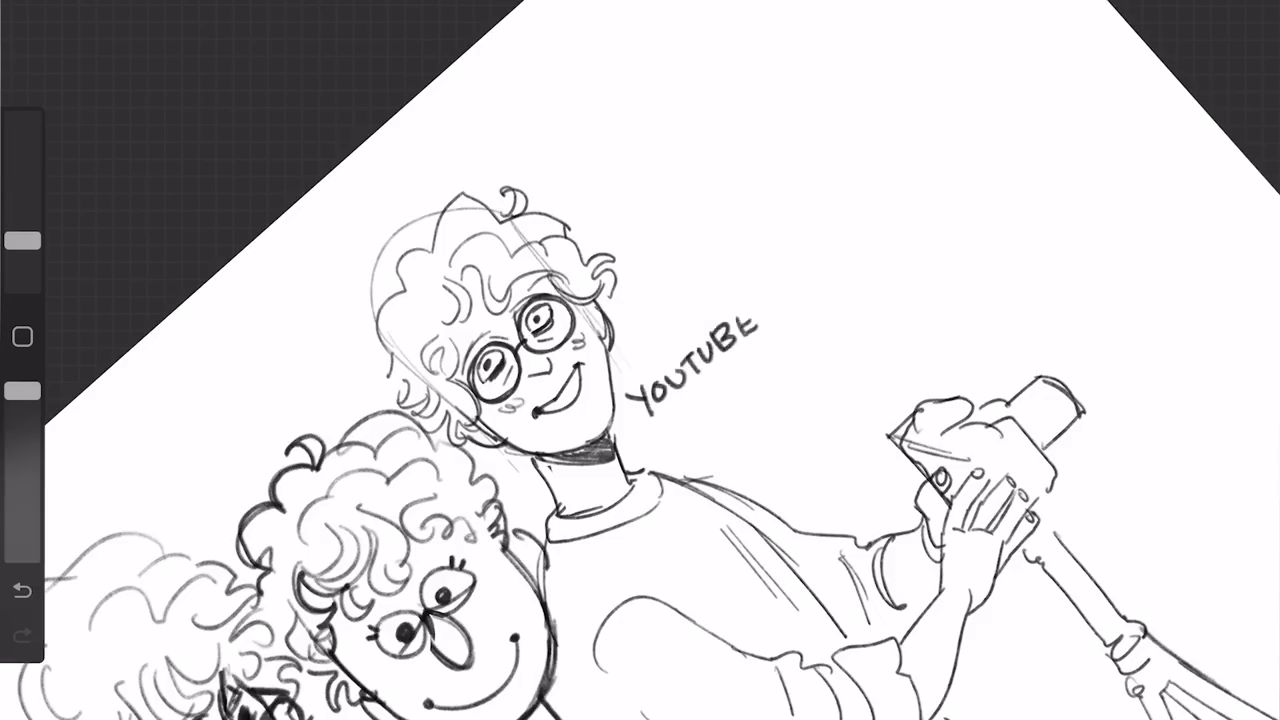
Letter the word "LYFE" beneath "YOUTUBE" beside the man with the tripod.
scroll(640, 360, down, 10)
scroll(640, 360, up, 5)
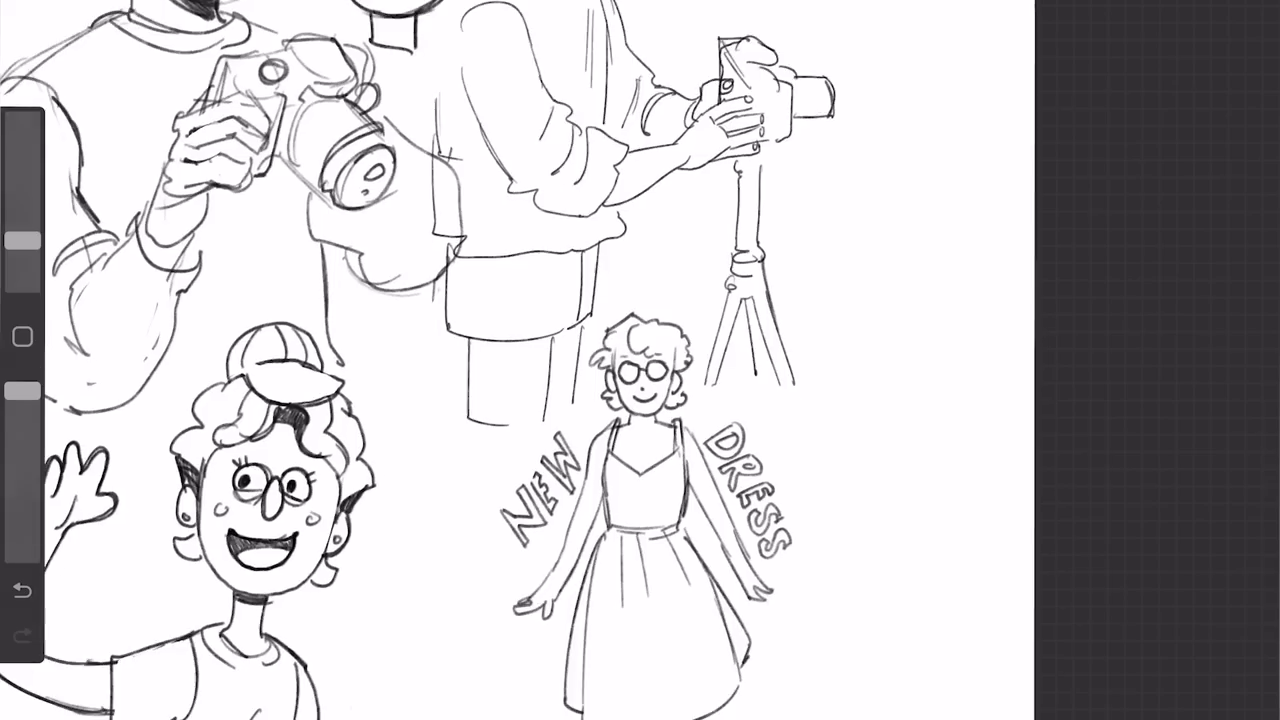
Colour the small woman's dress and the middle smiling head yellow, and undo the yellow band around the man with the tripod.
scroll(640, 360, up, 5)
mouse_move(22, 240)
mouse_down()
mouse_move(22, 210)
mouse_move(22, 228)
mouse_up()
scroll(640, 360, down, 5)
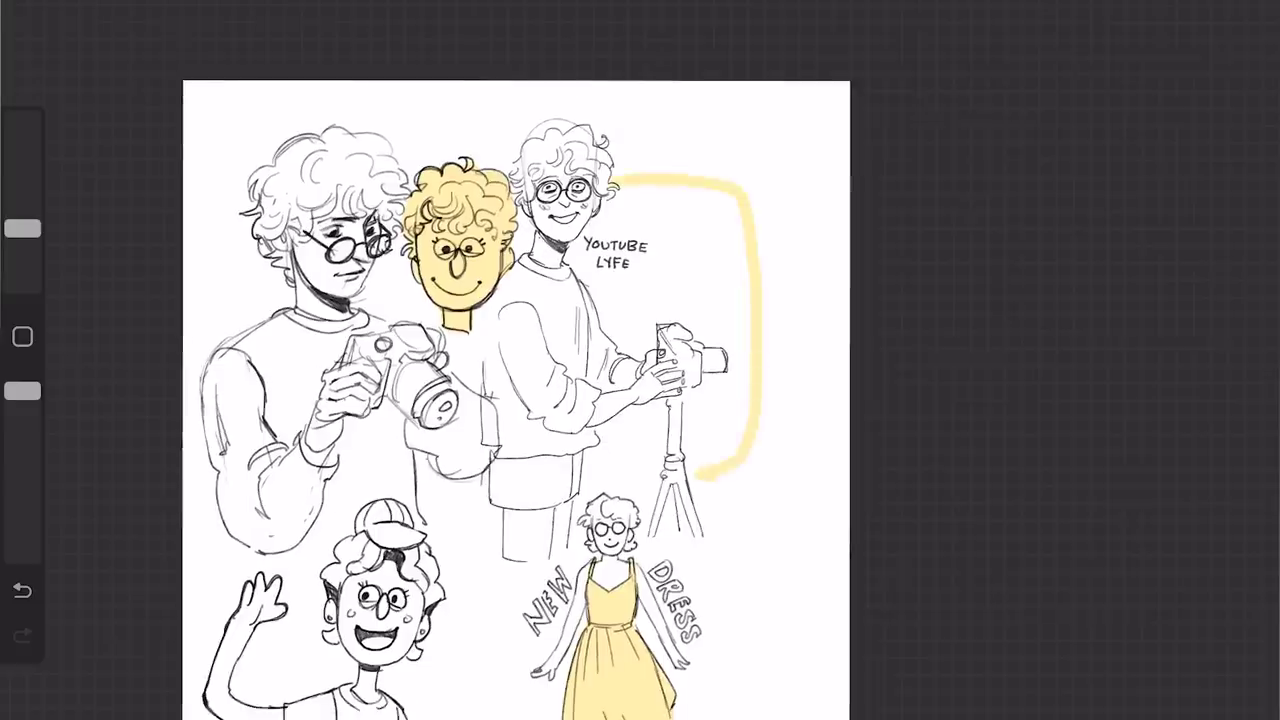
key(ctrl+z)
Paint a solid yellow circle behind the head and shoulders of the waving capped figure.
scroll(640, 360, up, 5)
drag(514, 363, 555, 502)
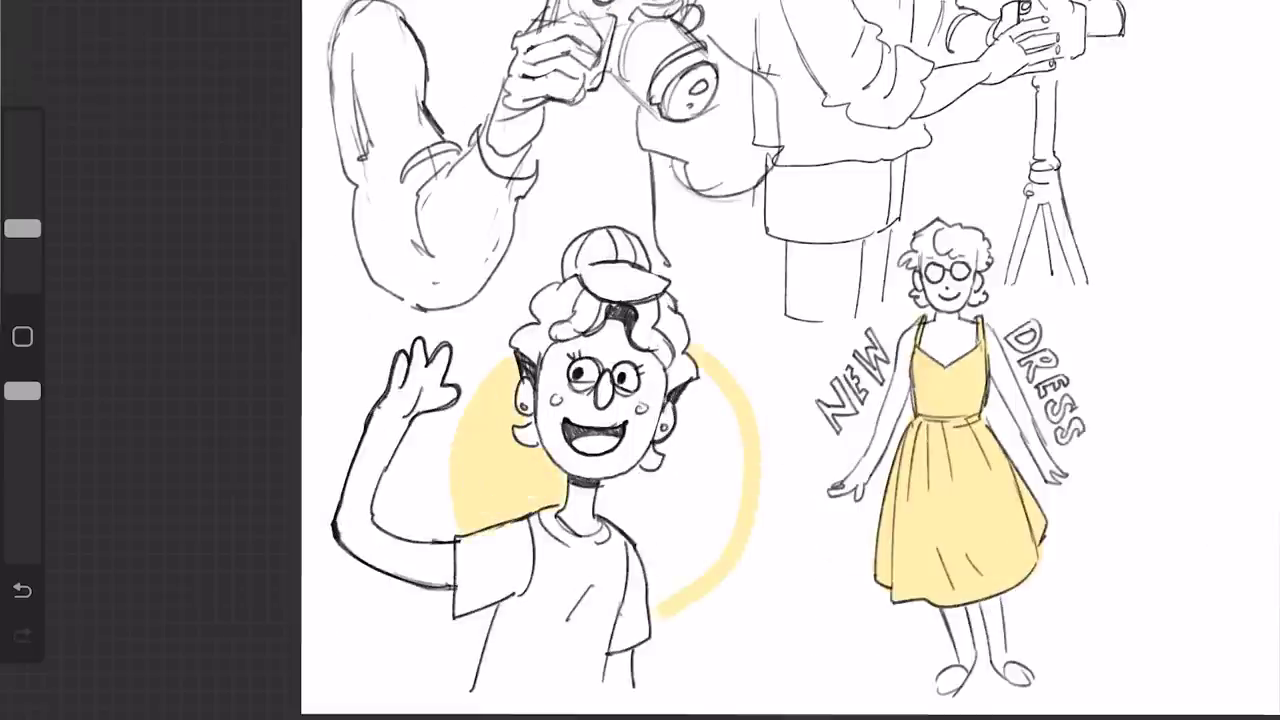
drag(712, 385, 682, 440)
scroll(640, 360, down, 10)
scroll(640, 360, up, 5)
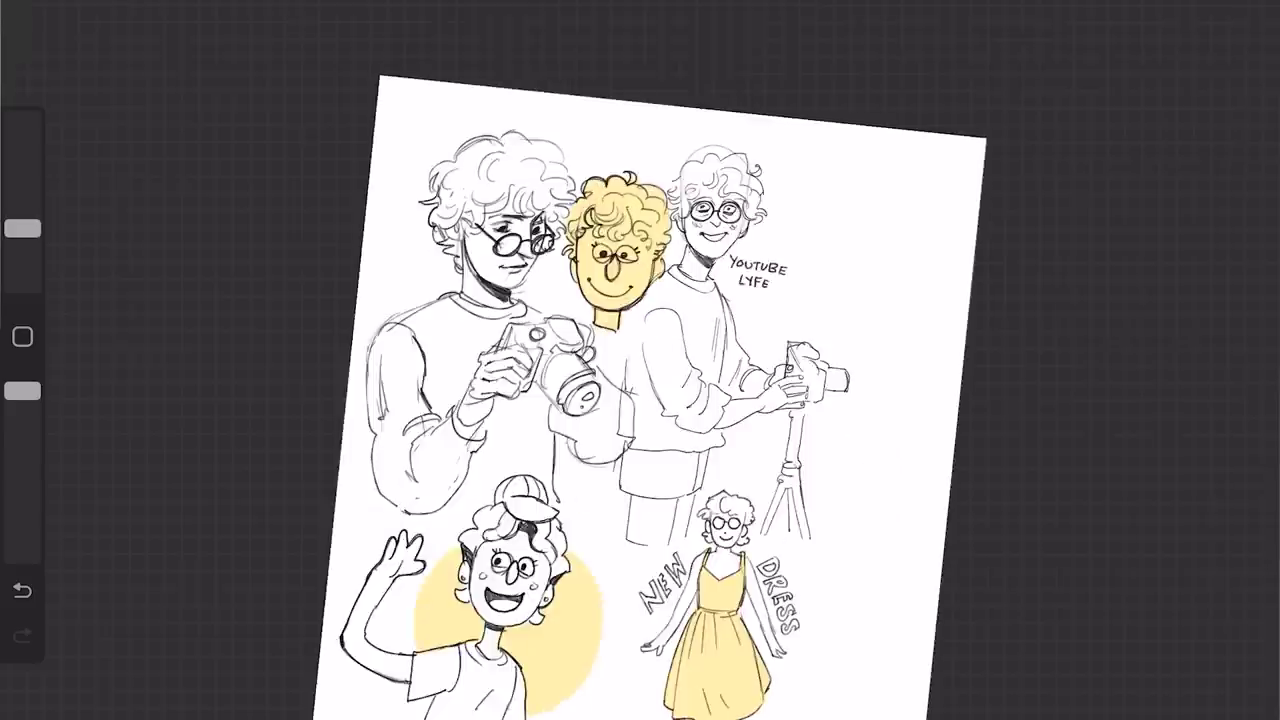
Remove the yellow colouring from the middle smiling head's face and hair.
scroll(640, 360, down, 5)
scroll(590, 290, up, 3)
drag(22, 228, 22, 260)
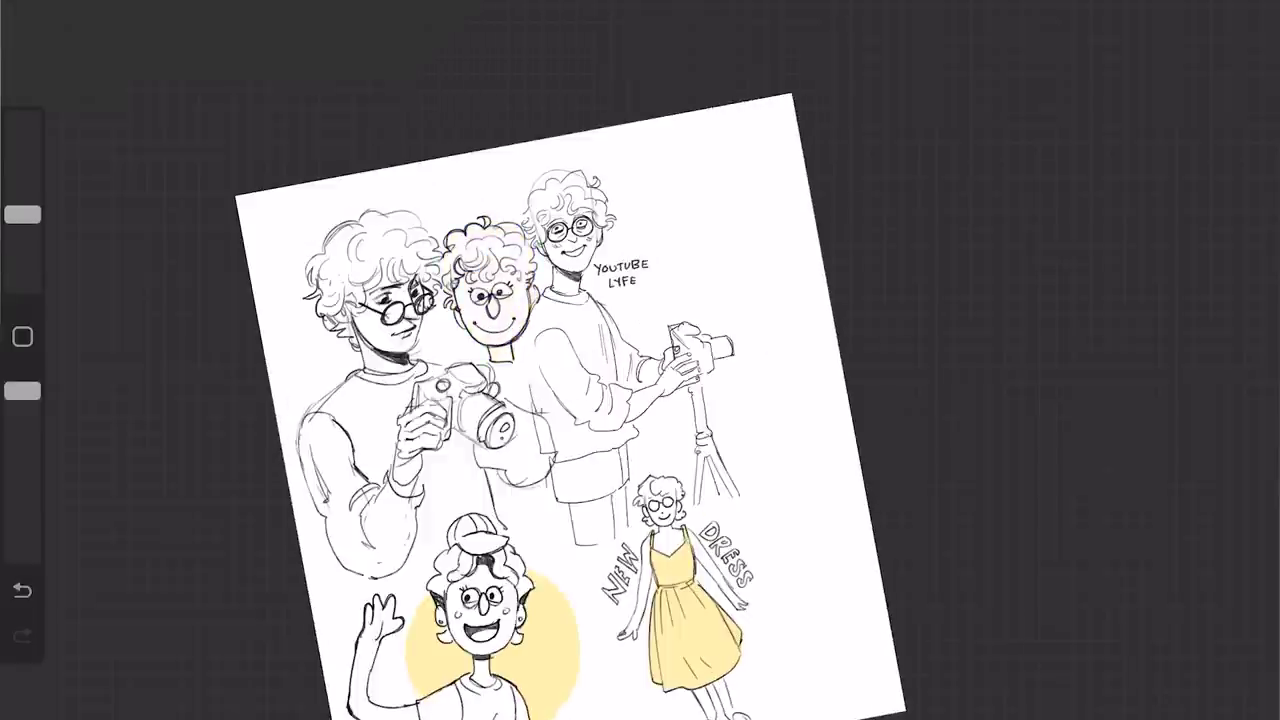
Paint a yellow backdrop in the gaps between the middle head and the men on either side of it.
scroll(410, 300, up, 5)
scroll(640, 360, down, 5)
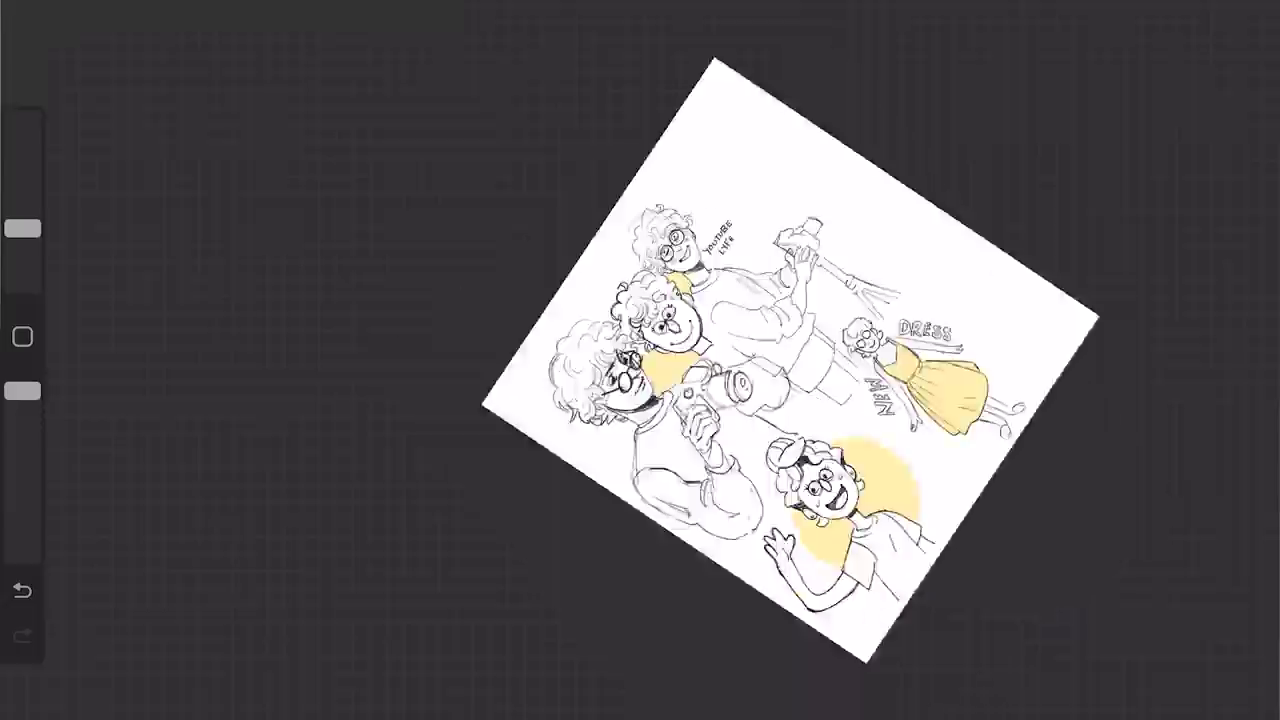
scroll(640, 360, up, 5)
drag(22, 228, 22, 244)
scroll(640, 360, down, 5)
scroll(640, 360, down, 1)
scroll(640, 360, up, 3)
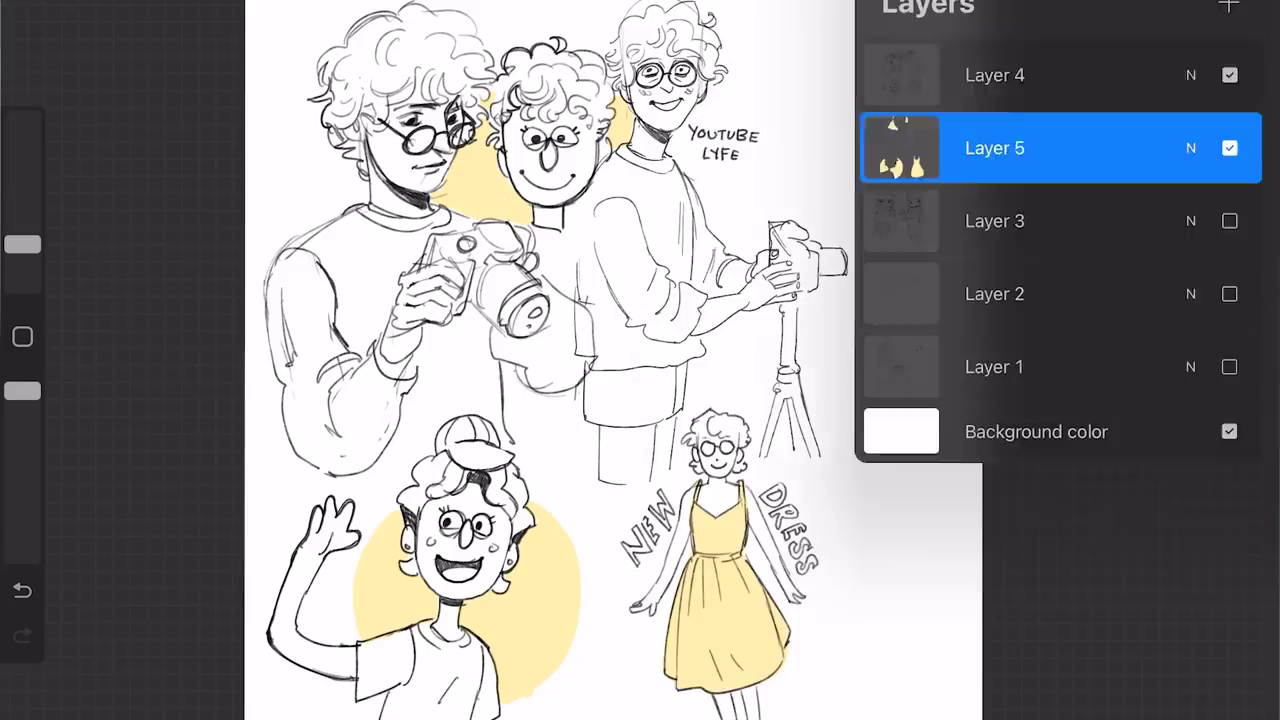
Draw diamond sparkles and flowers around the new-dress figure, and rough in a figure hugging a giant citrus fruit beside the tripod.
scroll(640, 360, up, 3)
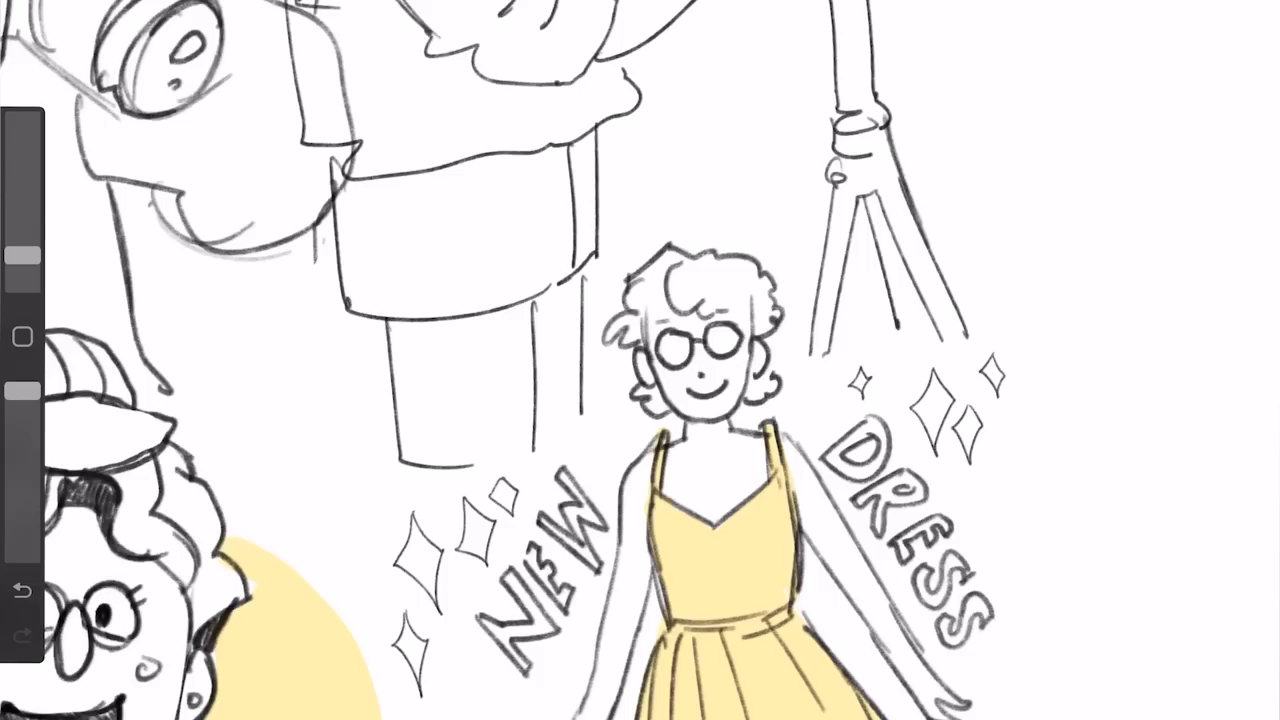
scroll(640, 360, down, 2)
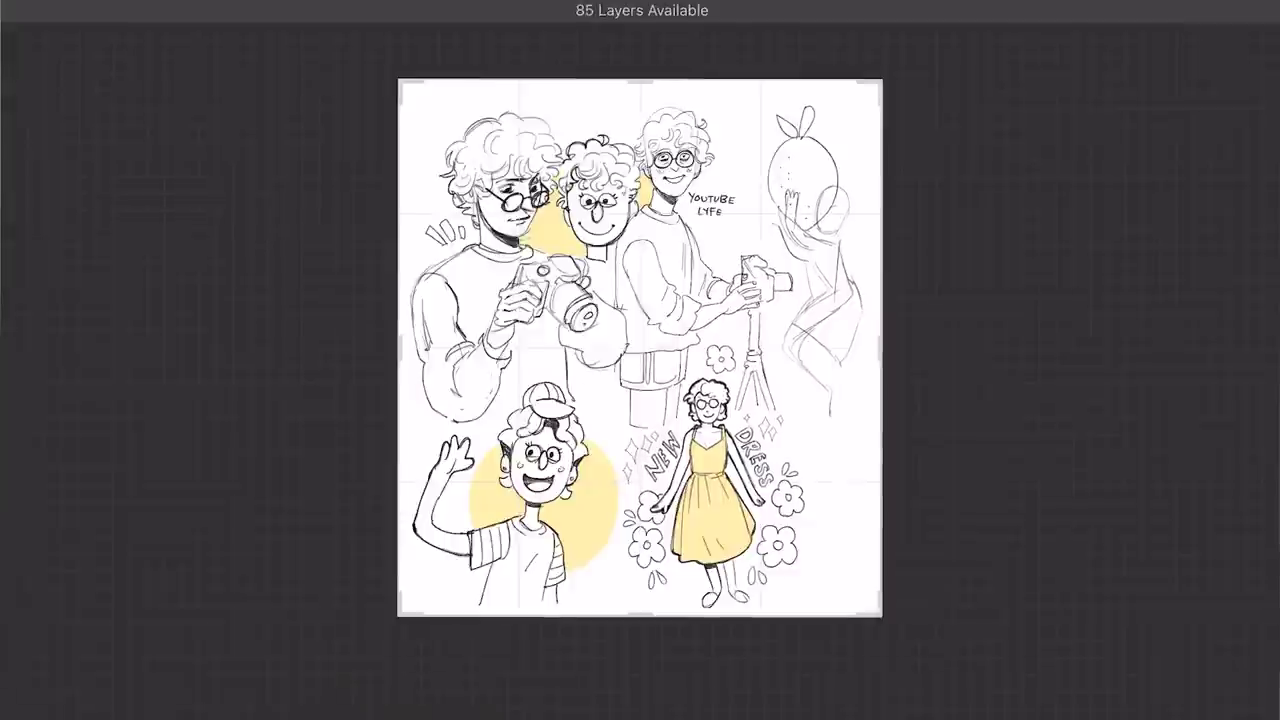
Widen the canvas to the right and shift the rough fruit-hugging figure farther from the tripod.
scroll(783, 246, up, 4)
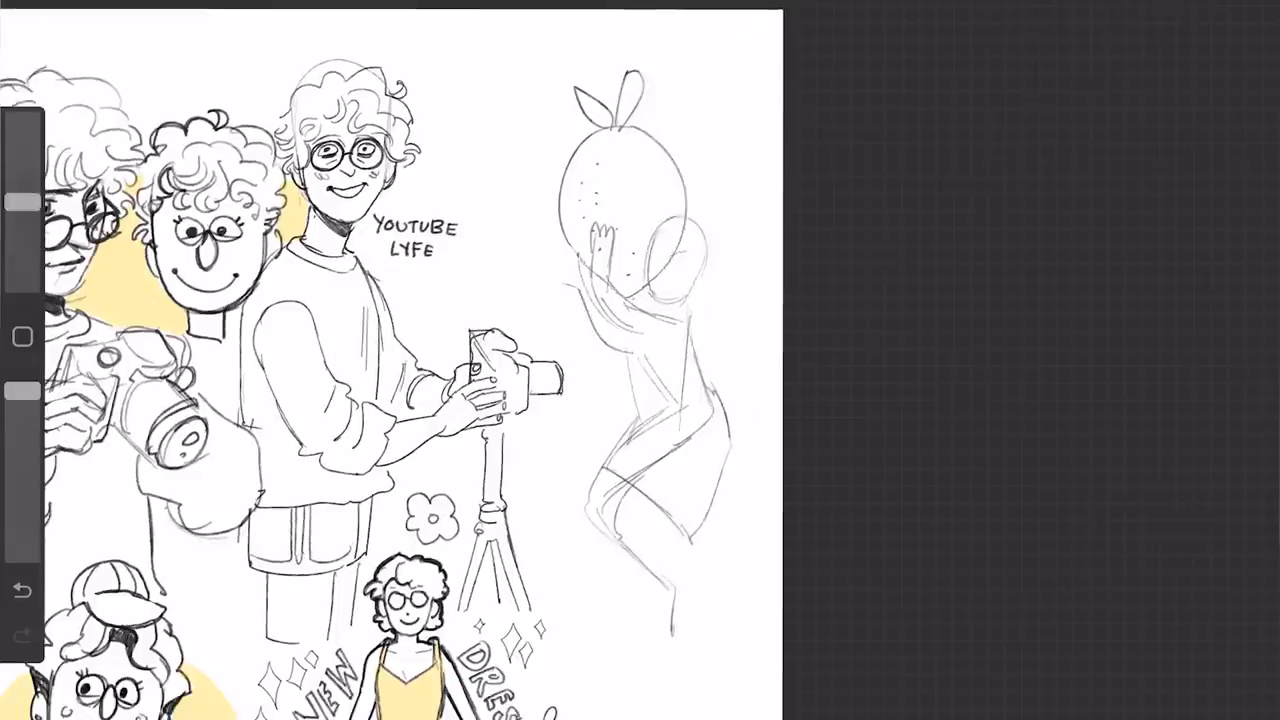
scroll(662, 217, up, 4)
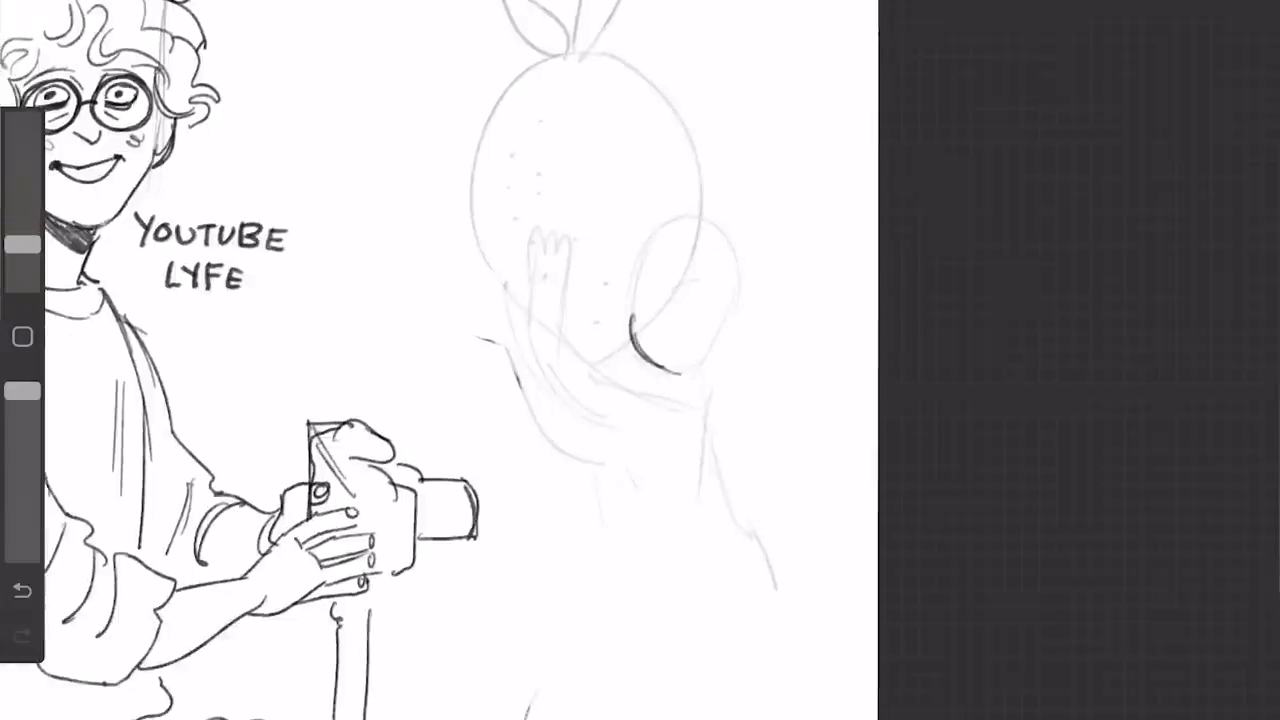
Ink the fruit-hugging figure as a fairy with swirled wings and a ruffled, bowed dress, shading her skin with grey hatching.
scroll(708, 146, down, 4)
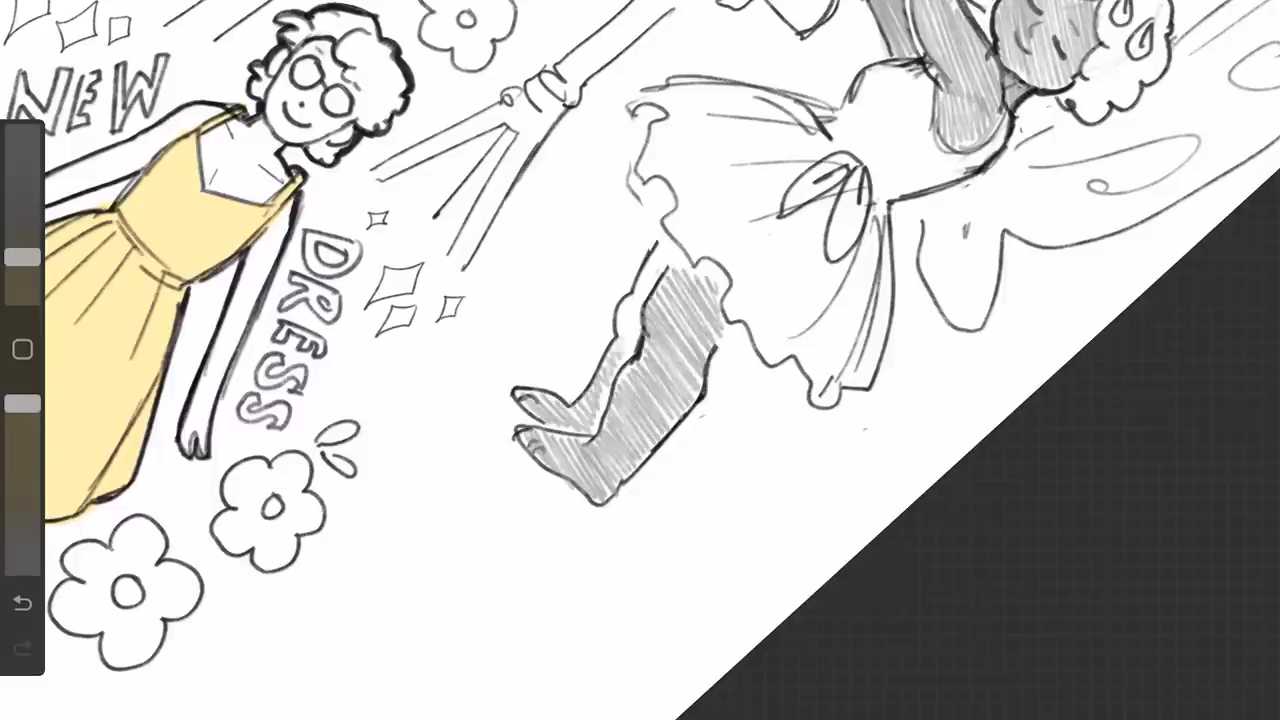
scroll(640, 360, down, 4)
scroll(835, 180, up, 5)
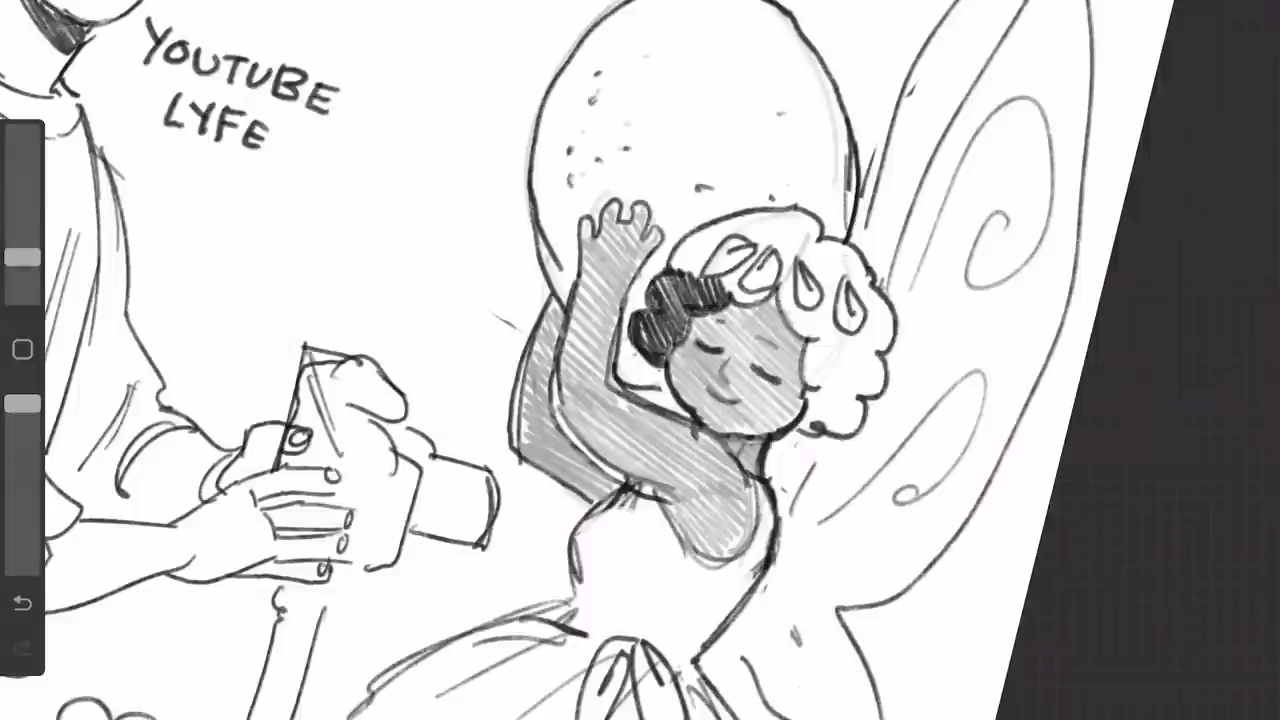
Shade the fairy's curls dark, and colour her dress, wings and the leafy fruit yellow.
scroll(740, 390, down, 4)
scroll(740, 390, up, 4)
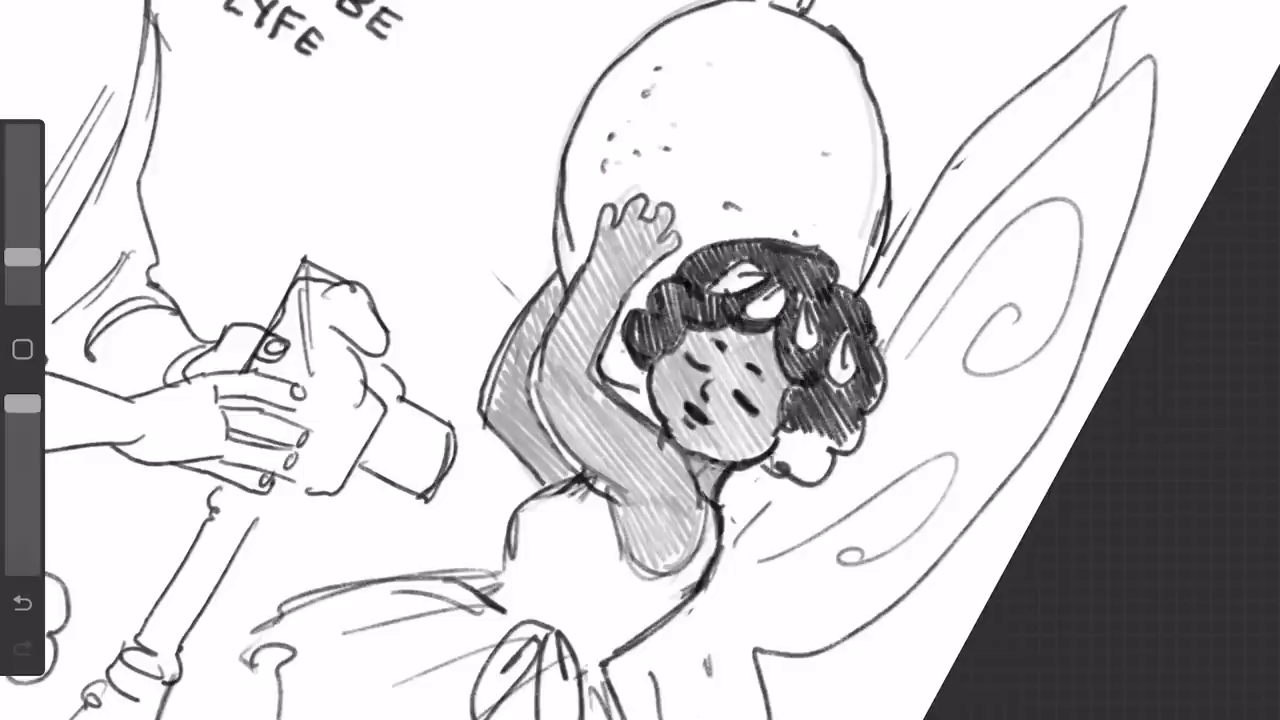
scroll(640, 360, down, 4)
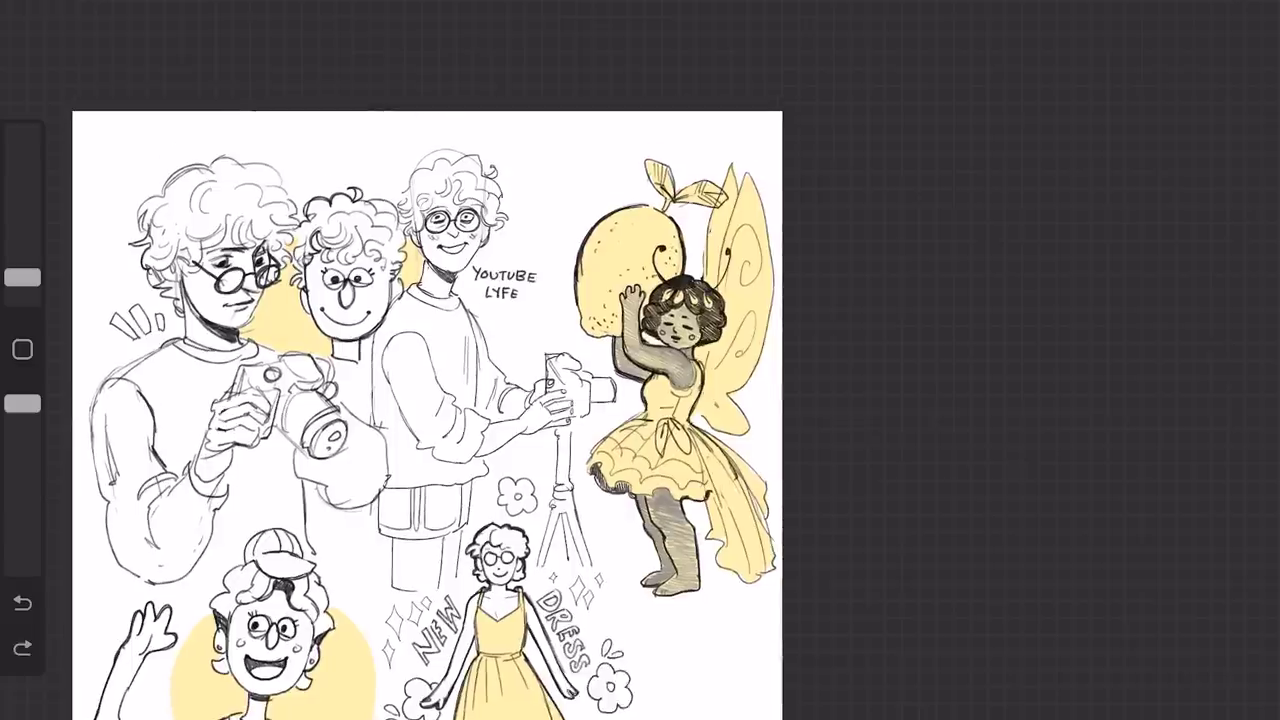
Select the camera on the tripod and mirror it so its lens points towards the man.
key(s)
drag(552, 435, 541, 376)
scroll(427, 415, up, 1)
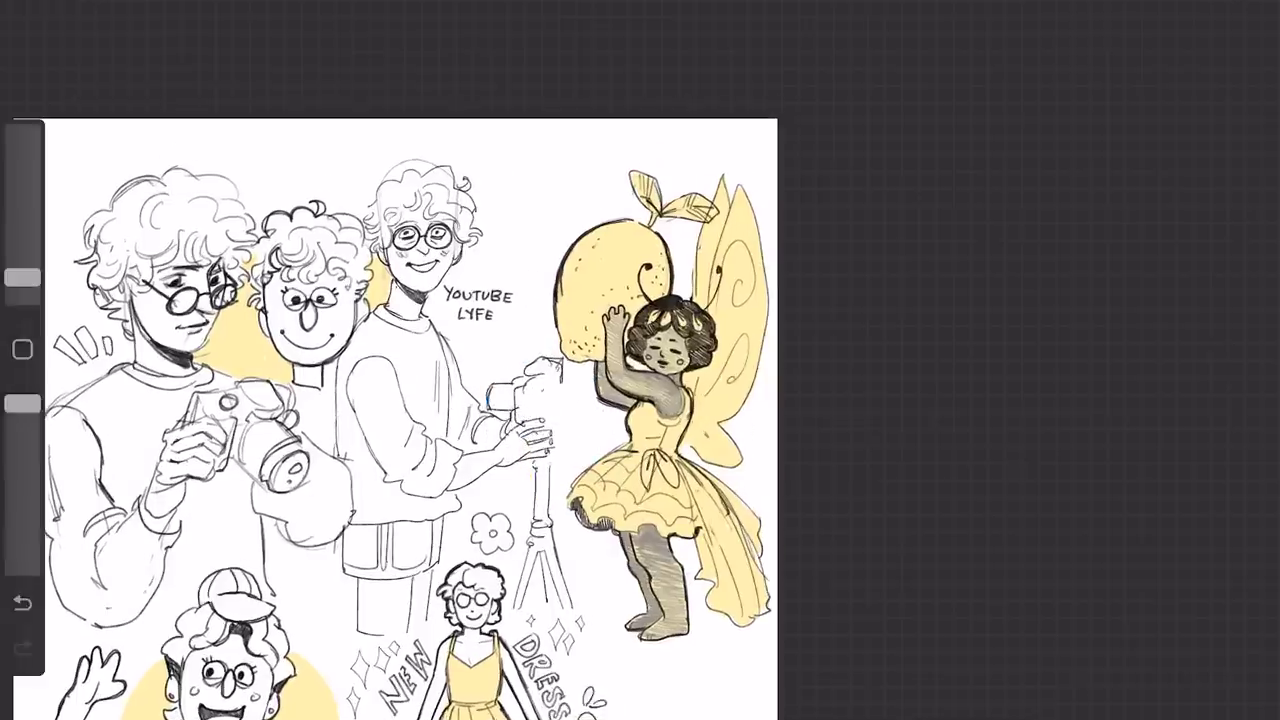